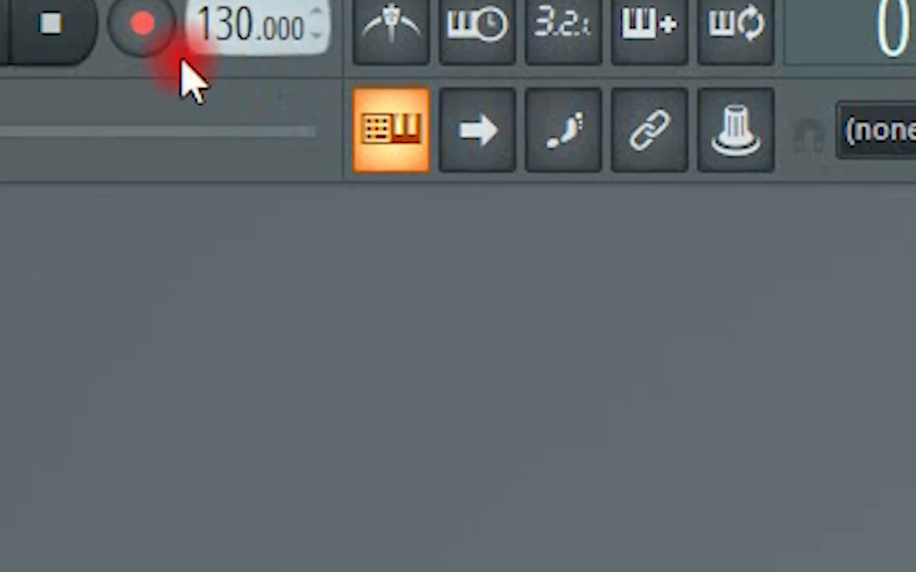
# Step: Set the project tempo to 100 BPM
pyautogui.rightClick(221, 23)
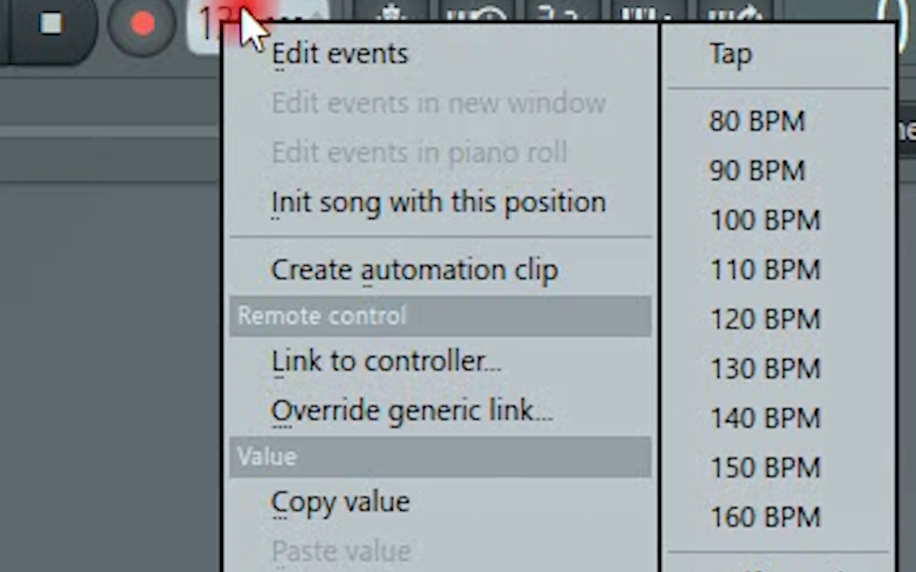
pyautogui.click(738, 221)
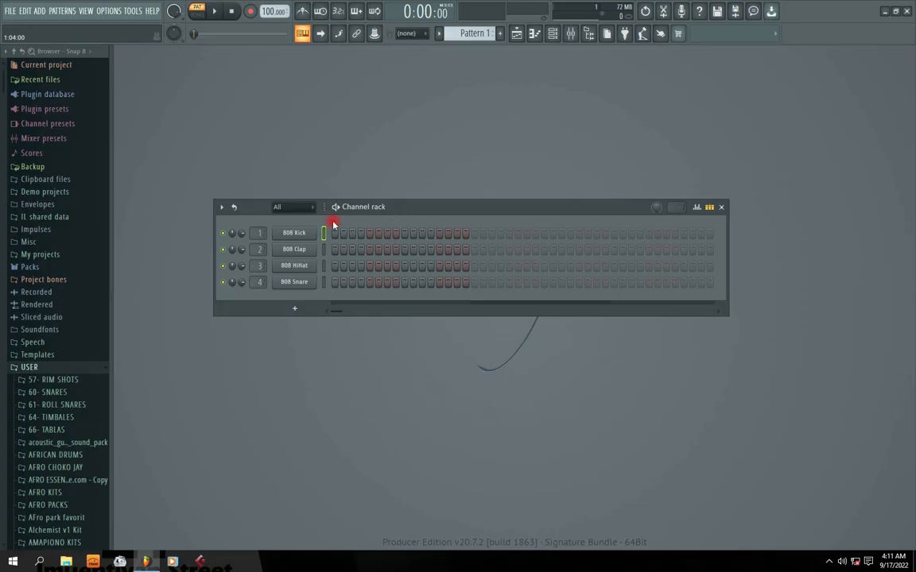
# Step: Expand the AFROBEAT DRUMS folder under AFRO CHOKO JAY, BIG BUCKS KING, and widen the browser so the pack names are readable
pyautogui.click(42, 382)
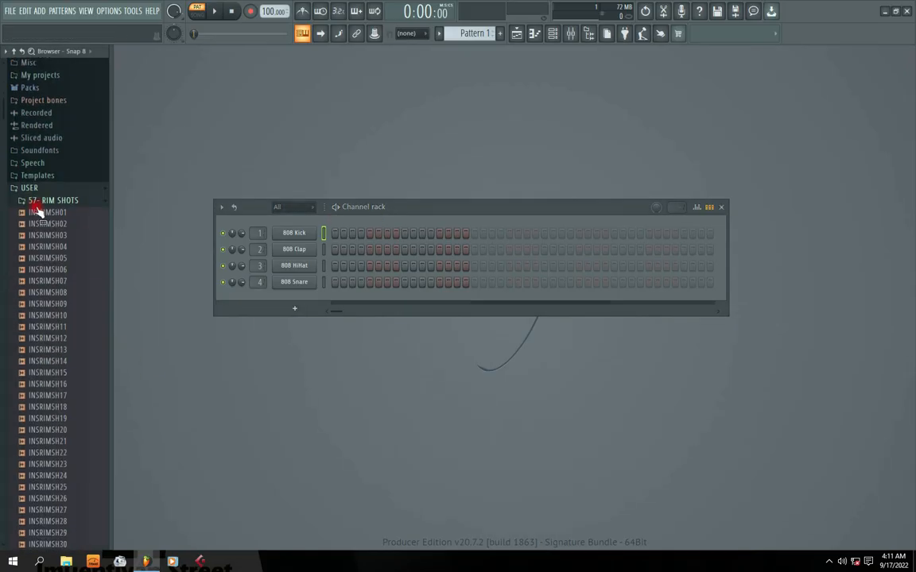
pyautogui.click(48, 201)
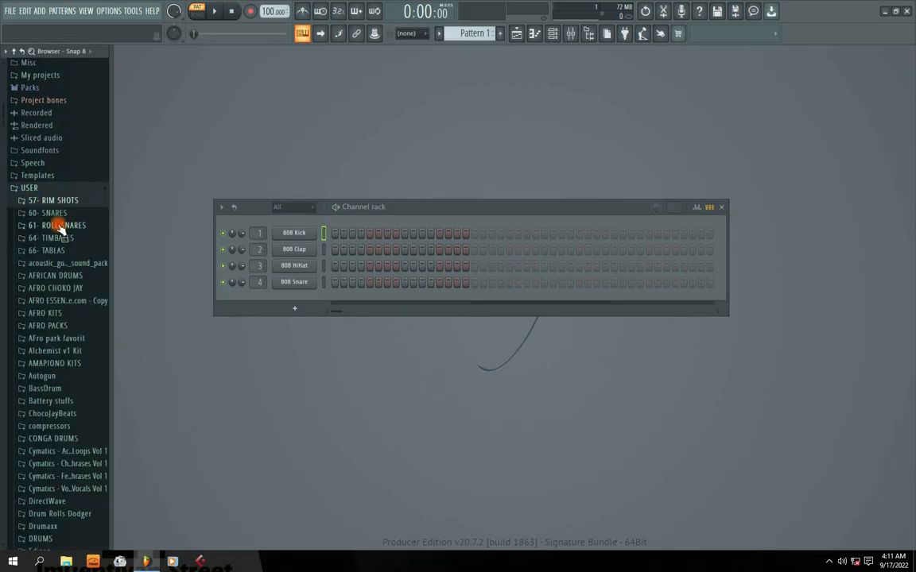
pyautogui.click(56, 288)
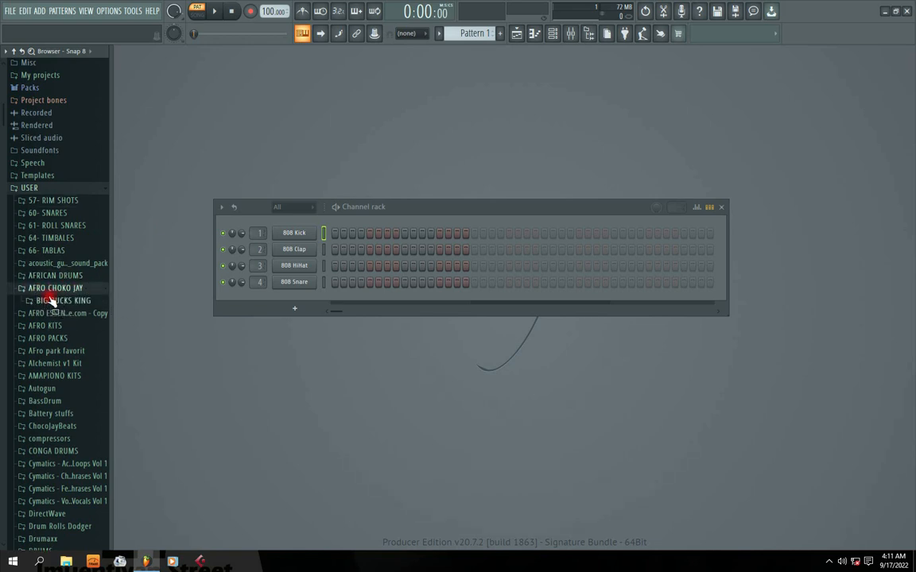
pyautogui.click(50, 301)
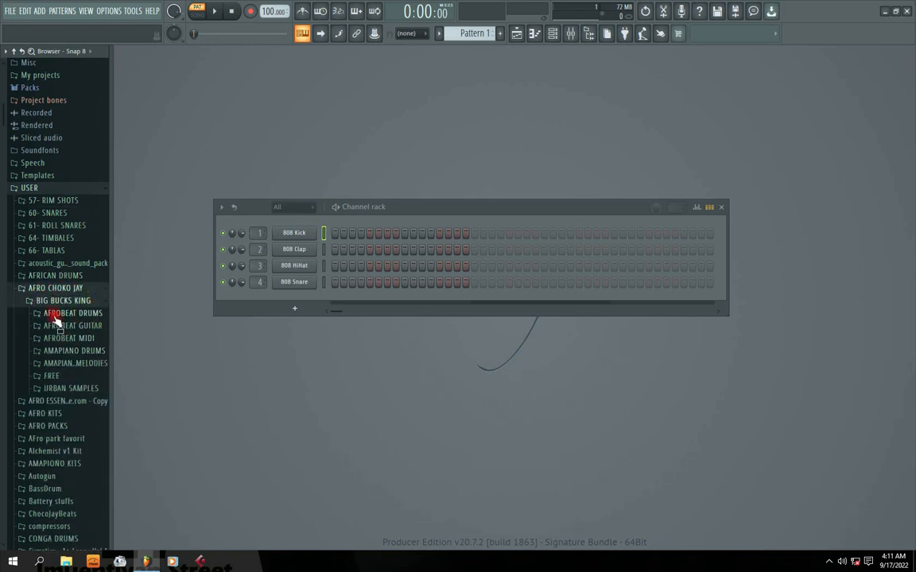
pyautogui.click(49, 313)
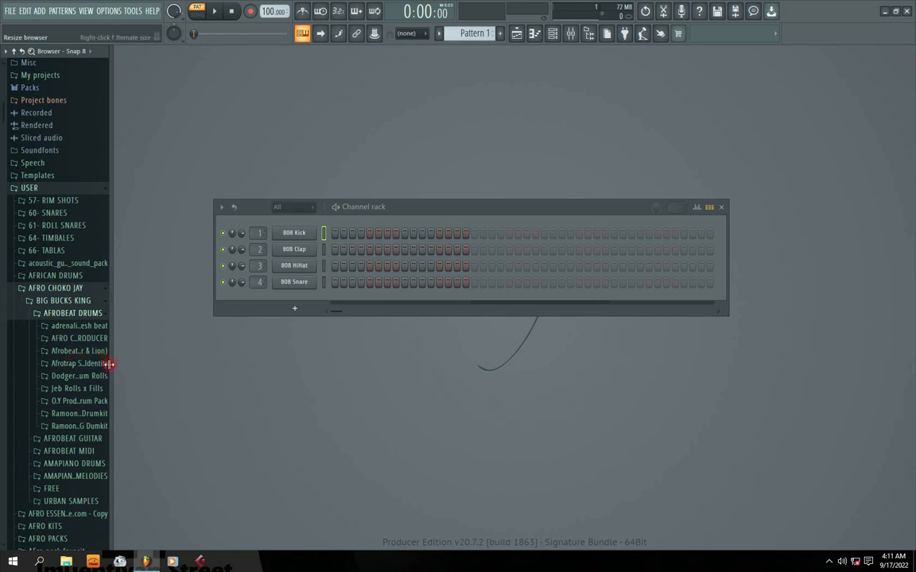
pyautogui.moveTo(110, 366); pyautogui.dragTo(165, 370)
# Step: Look through the Afrobeat Rolls, AFRO CANDY and Dodger Drum Rolls packs and preview the Dodger - Roll HOTT 106Bpm sample
pyautogui.click(90, 353)
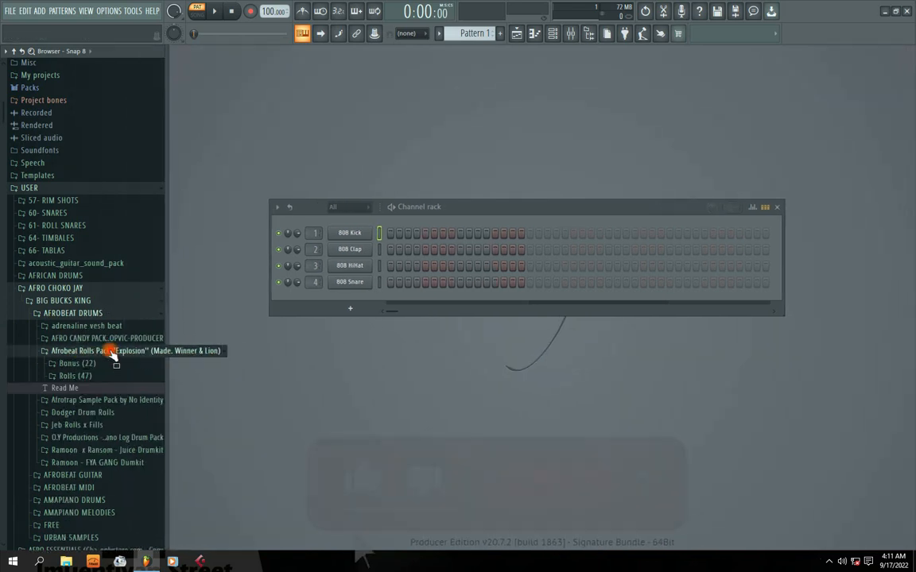
pyautogui.click(81, 351)
pyautogui.click(75, 339)
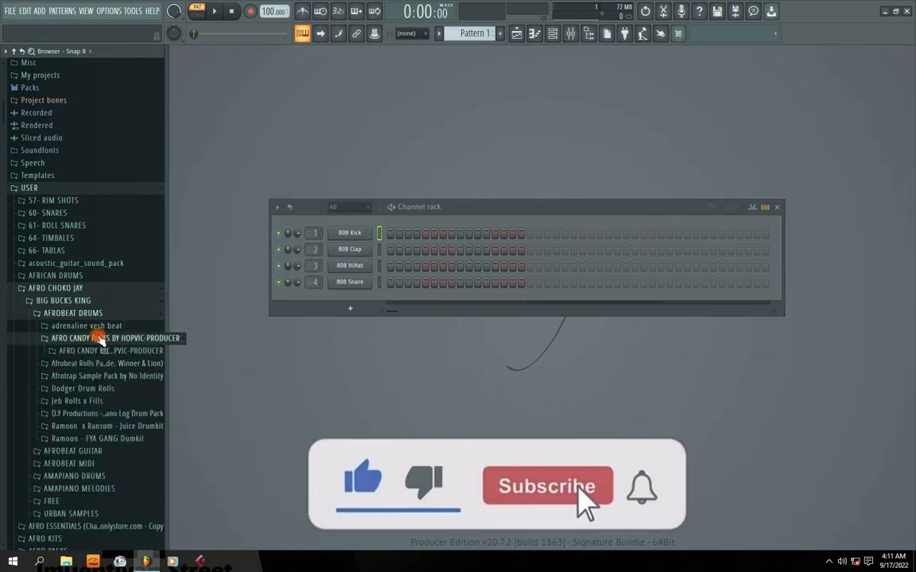
pyautogui.click(70, 340)
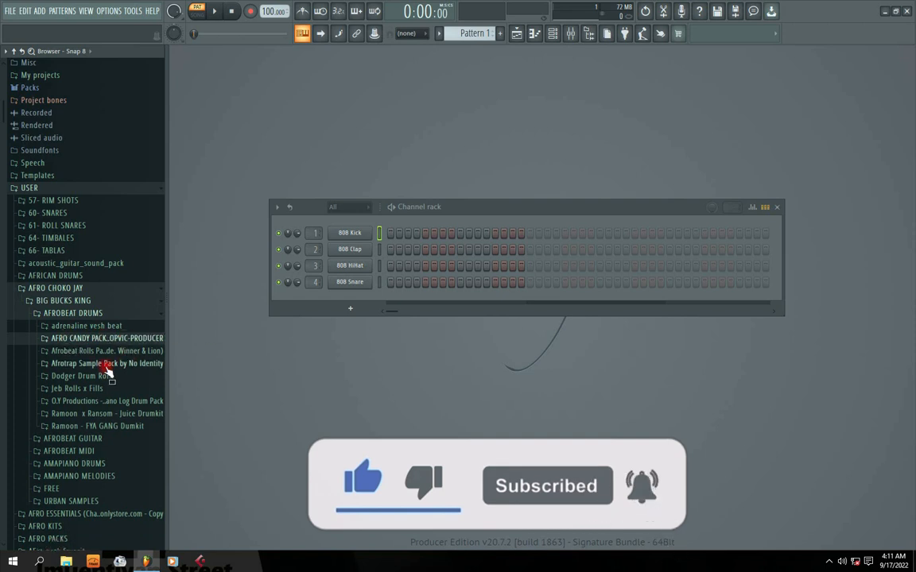
pyautogui.click(77, 376)
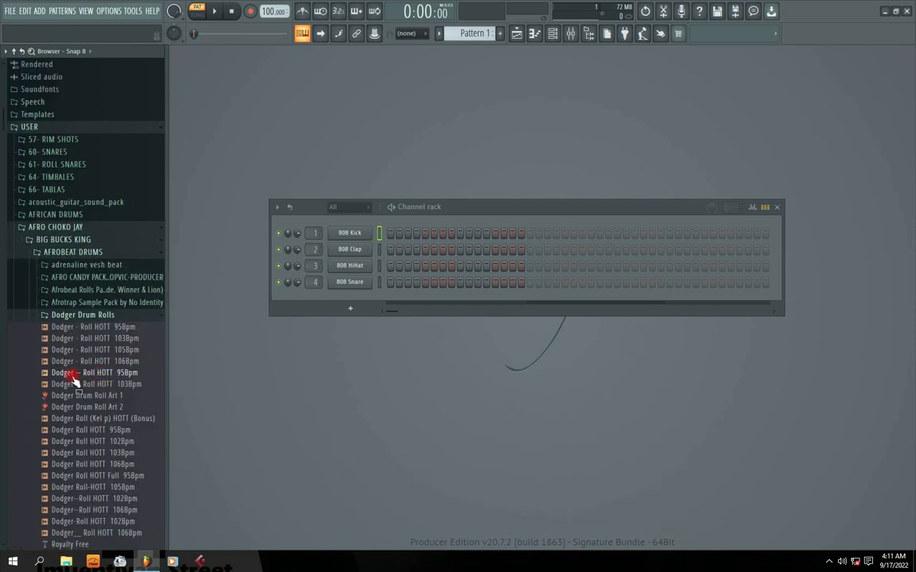
pyautogui.click(71, 360)
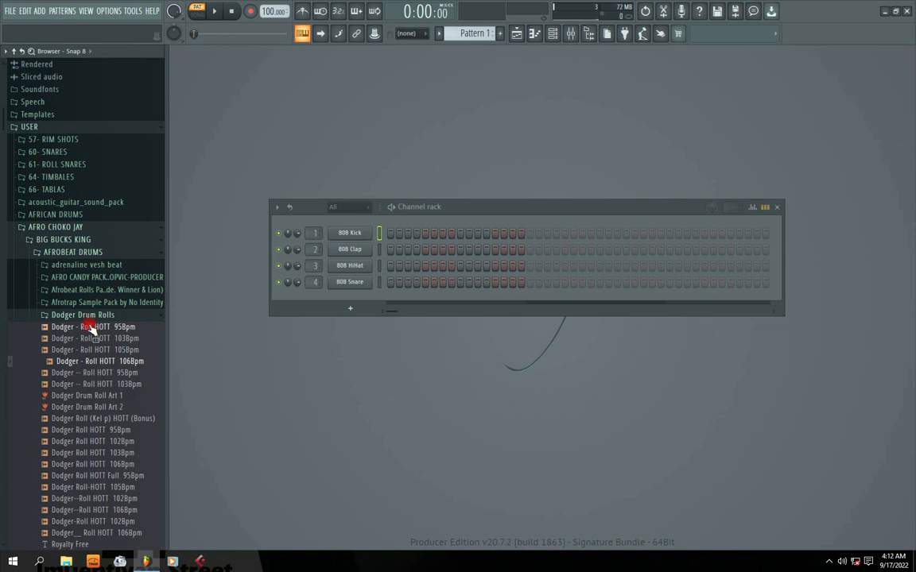
pyautogui.click(106, 316)
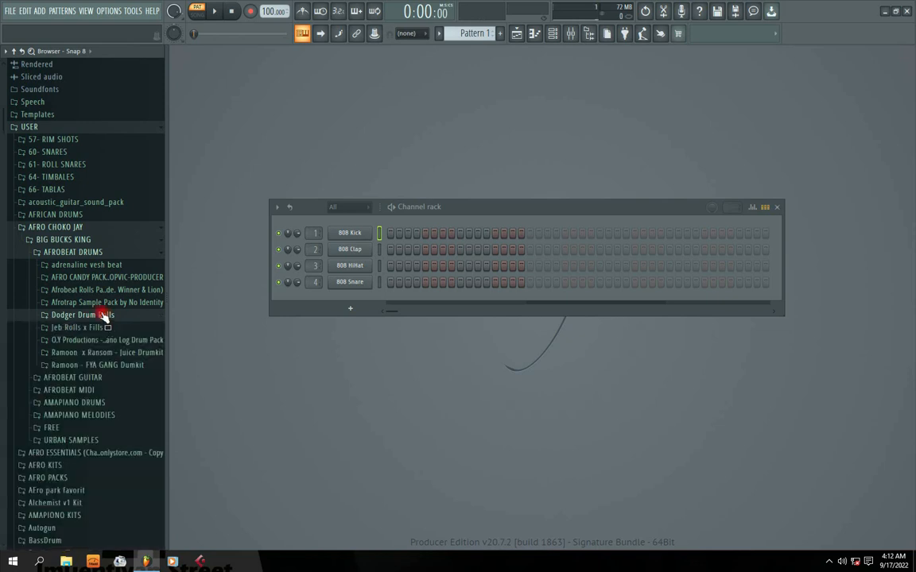
# Step: Audition several log drum samples in the O.Y Productions Log Drum Pack, including O.Y_ALDP_Log Drum_4, 13 and 20
pyautogui.click(95, 339)
pyautogui.click(83, 349)
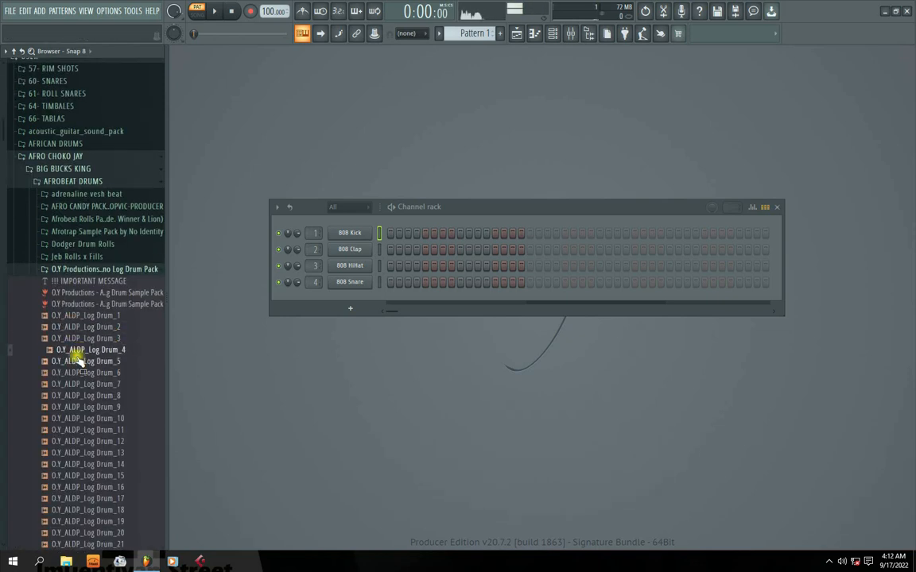
pyautogui.click(78, 360)
pyautogui.click(81, 395)
pyautogui.click(82, 418)
pyautogui.click(81, 454)
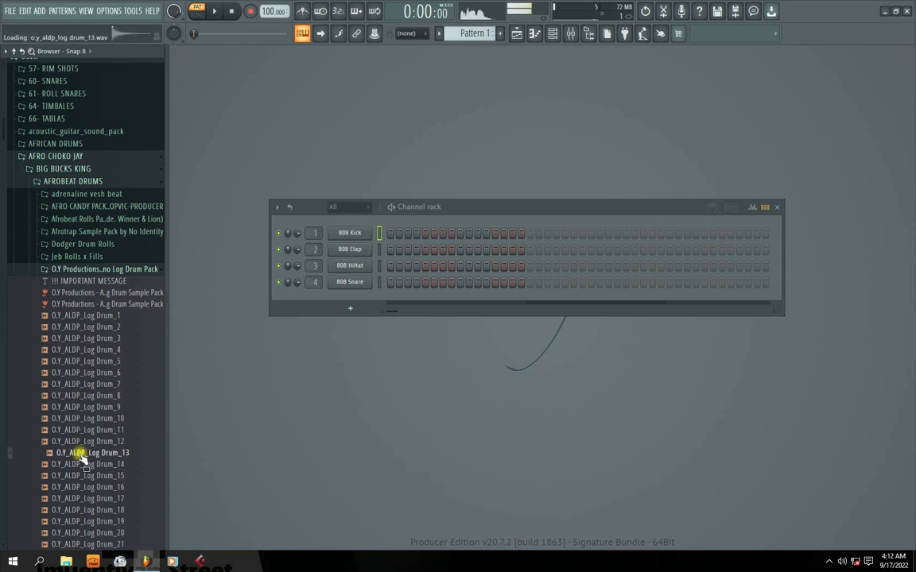
pyautogui.click(77, 293)
pyautogui.click(81, 317)
pyautogui.click(89, 396)
pyautogui.click(90, 532)
pyautogui.scroll(-6, 91, 517)
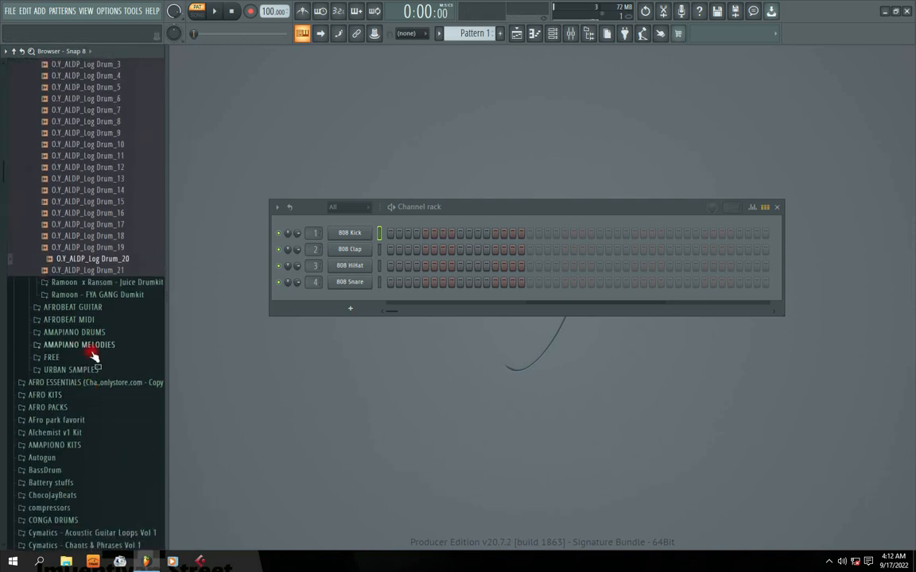
pyautogui.scroll(3, 87, 270)
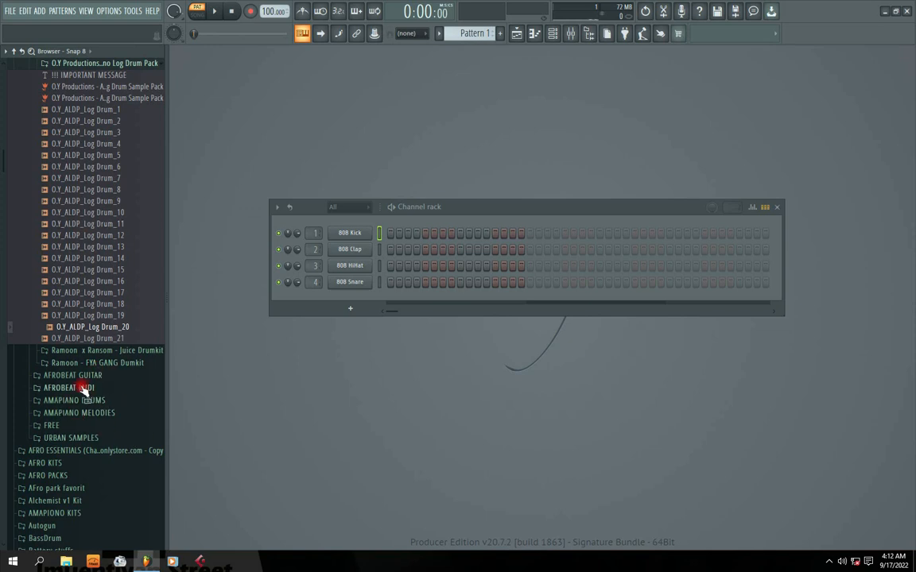
# Step: Collapse the O.Y Productions pack, the AFROBEAT DRUMS folder and the AFRO CHOKO JAY folder
pyautogui.scroll(9, 68, 261)
pyautogui.click(63, 407)
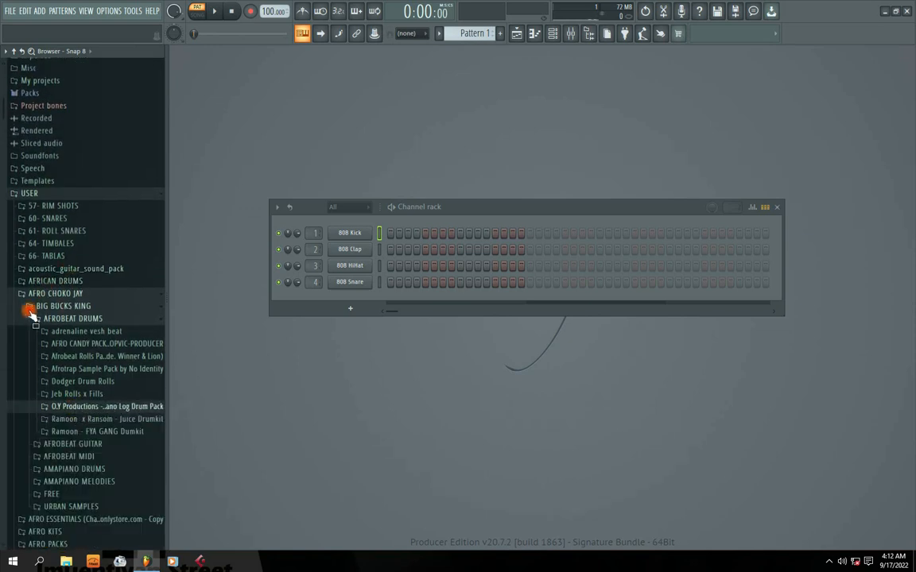
pyautogui.click(53, 318)
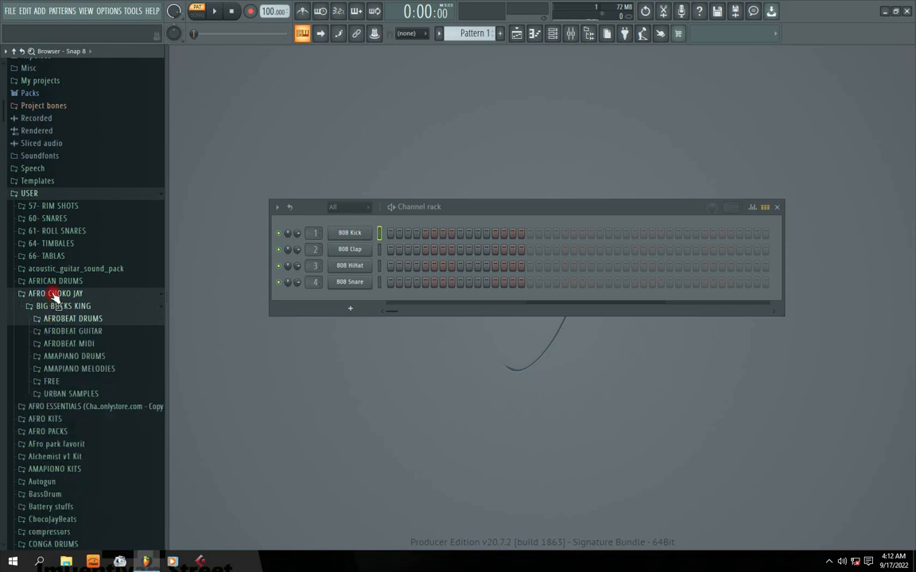
pyautogui.click(56, 294)
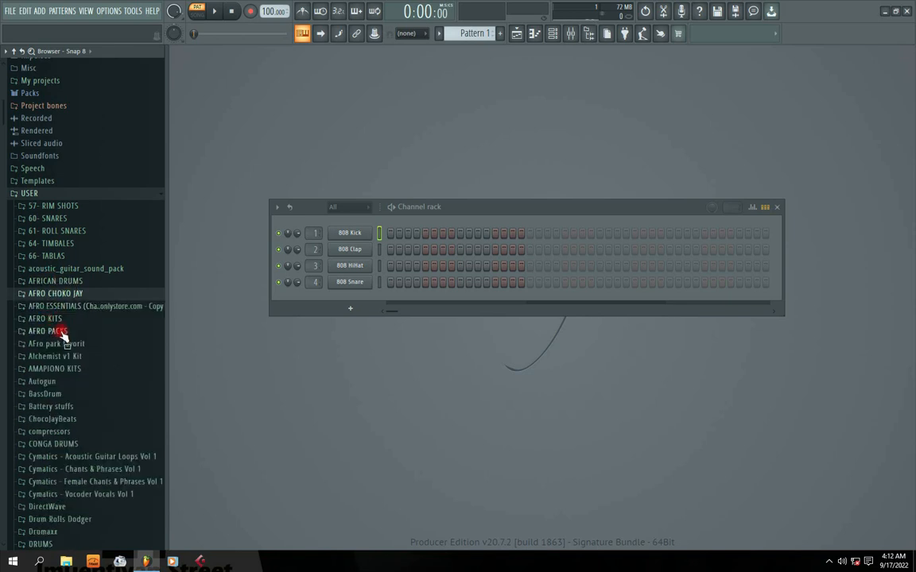
# Step: Preview PC Agogo Mute V02 from Jeb GO TO Percussions samples in AFRO PACKS and load it onto the 808 Clap channel
pyautogui.click(61, 331)
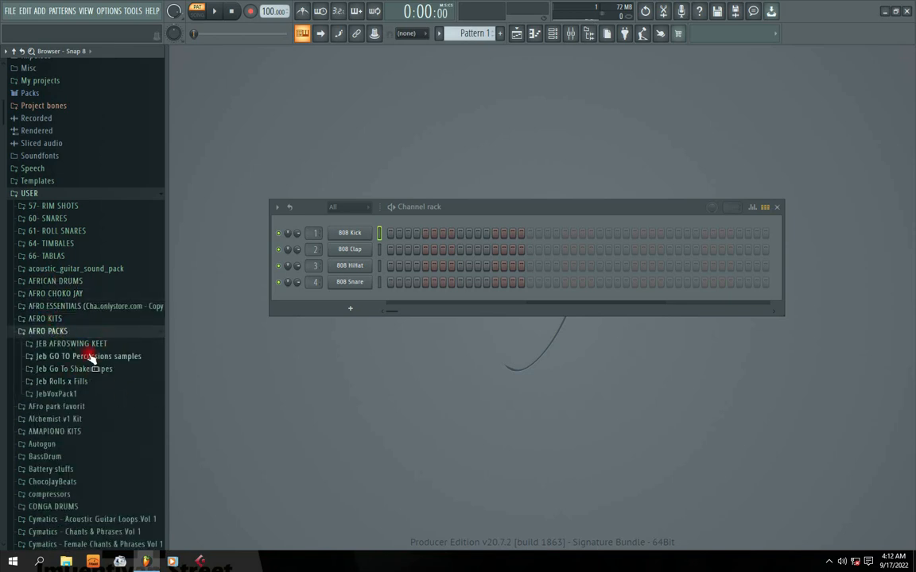
pyautogui.click(65, 357)
pyautogui.click(60, 357)
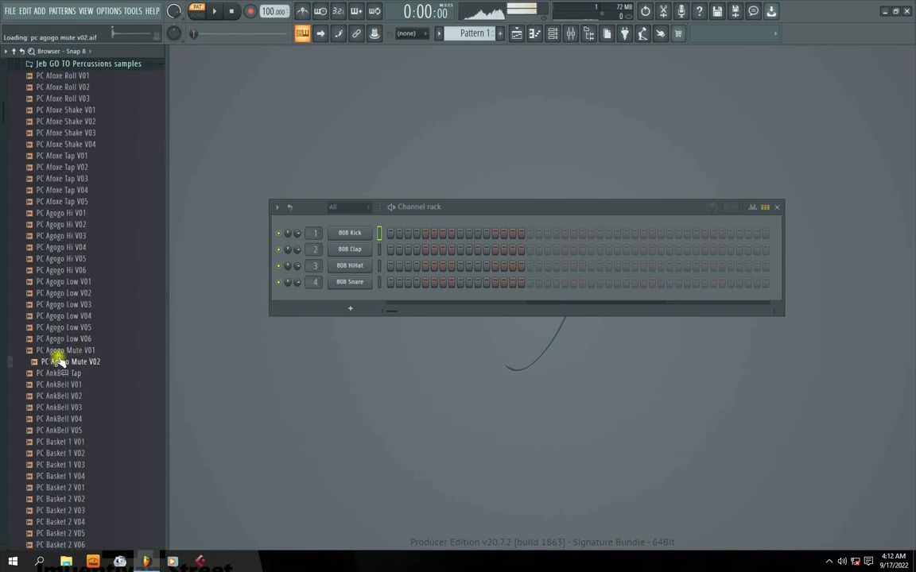
pyautogui.click(51, 362)
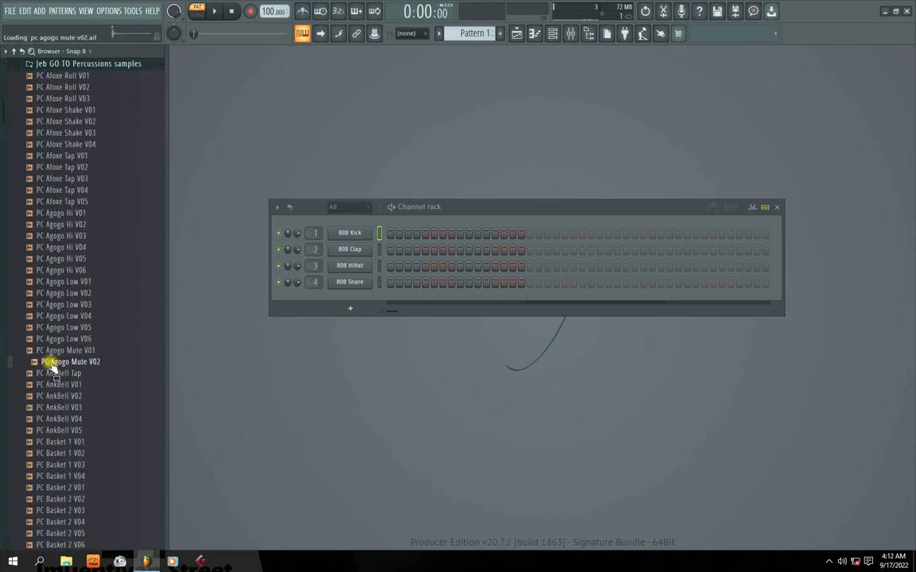
pyautogui.moveTo(51, 361); pyautogui.dragTo(350, 250)
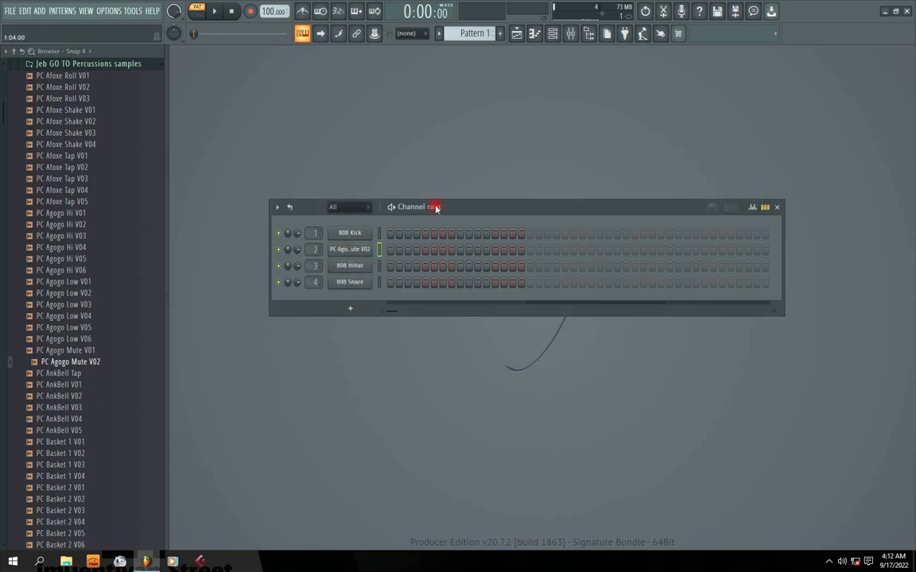
# Step: Audition more bell, basket, Ber and agogo samples in Jeb GO TO Percussions samples, and close that folder
pyautogui.click(60, 398)
pyautogui.click(62, 420)
pyautogui.click(60, 454)
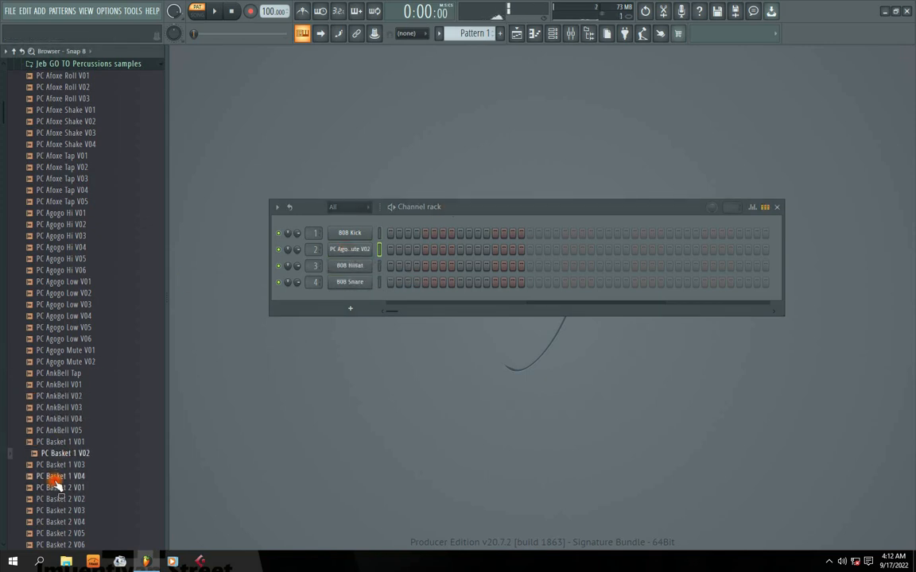
pyautogui.scroll(-8, 57, 480)
pyautogui.click(48, 340)
pyautogui.click(59, 330)
pyautogui.click(63, 362)
pyautogui.click(72, 387)
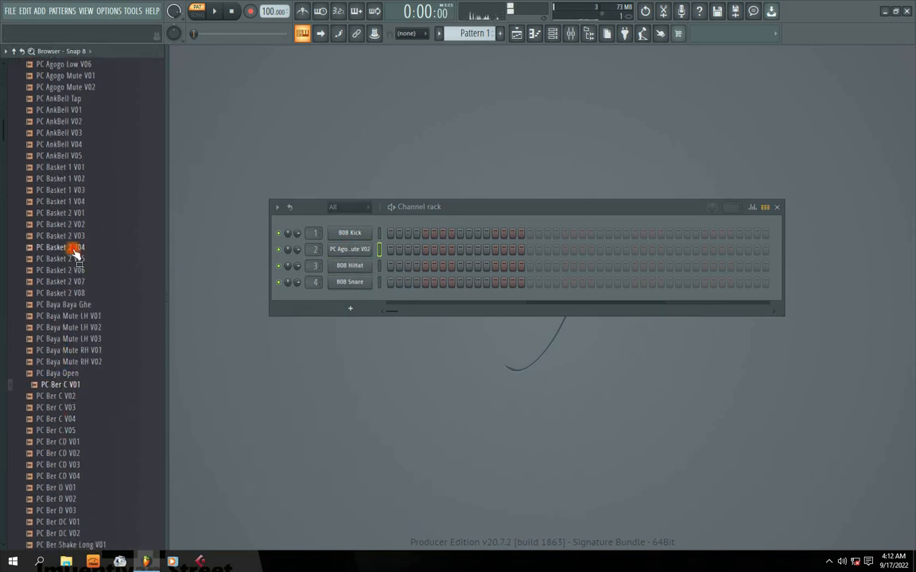
pyautogui.scroll(6, 75, 249)
pyautogui.click(75, 248)
pyautogui.scroll(6, 74, 242)
pyautogui.scroll(3, 72, 244)
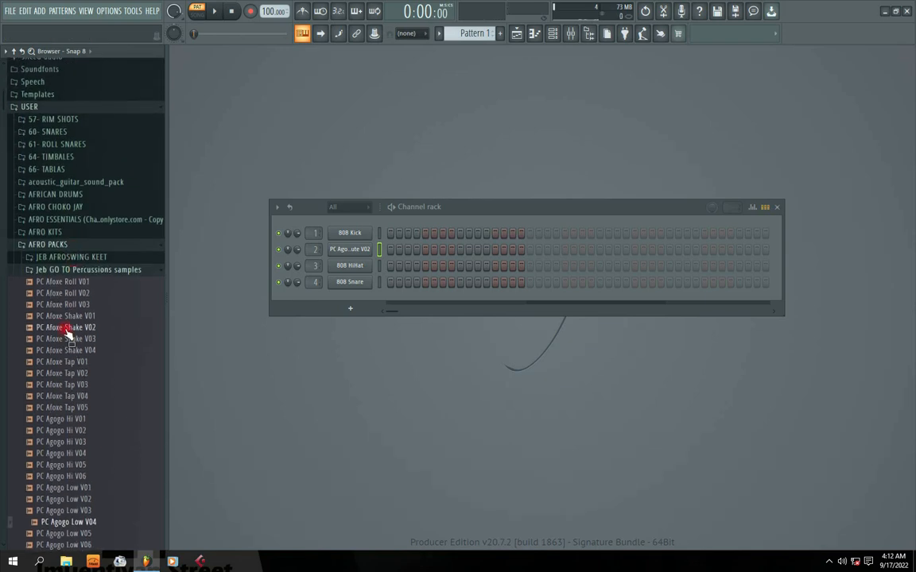
pyautogui.click(65, 269)
# Step: Preview shekere loops in Jeb Go To ShakerLupes and add 111 African Shekere as a new channel below 808 Snare
pyautogui.click(74, 282)
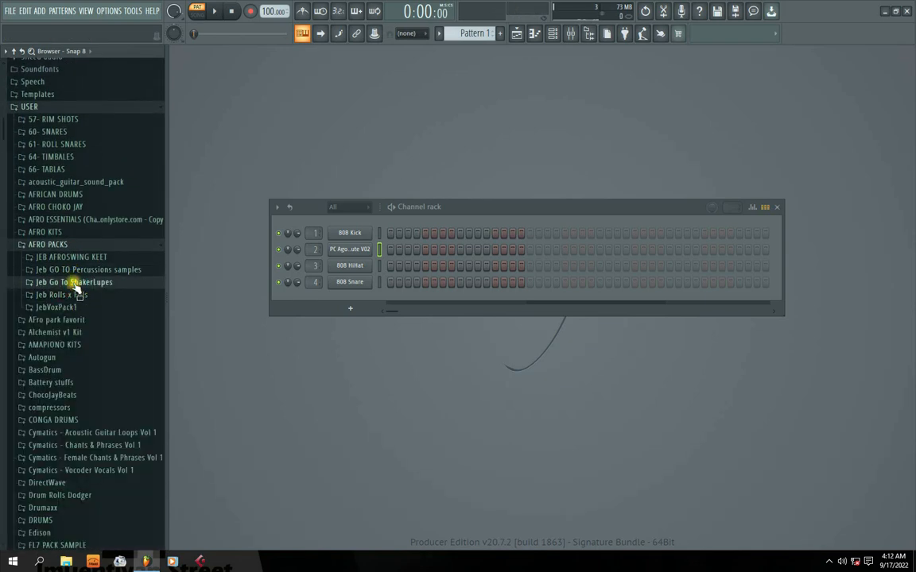
pyautogui.click(70, 282)
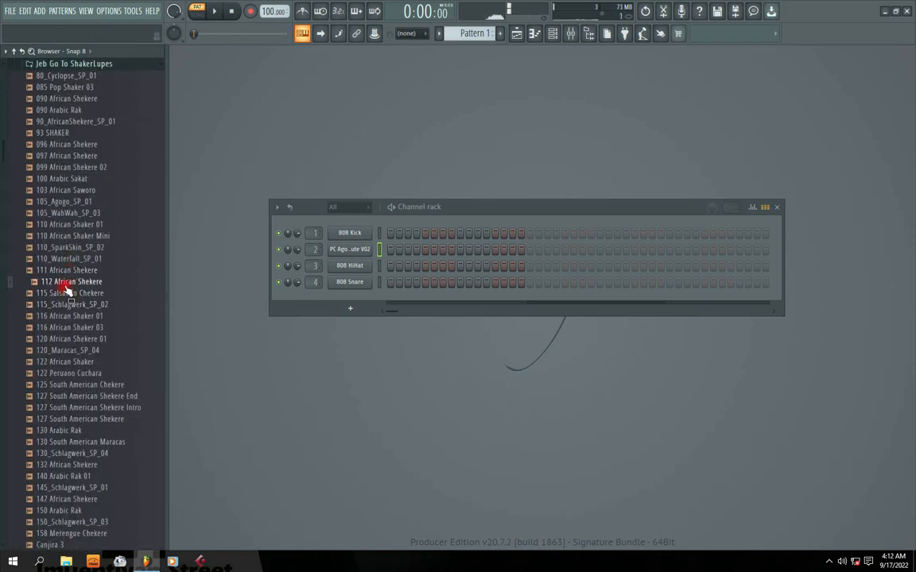
pyautogui.click(63, 271)
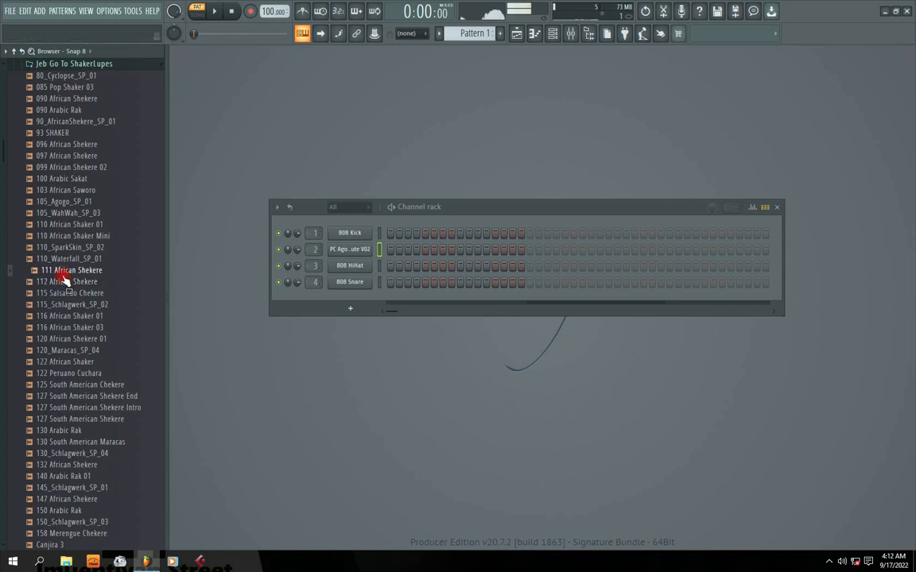
pyautogui.moveTo(66, 275); pyautogui.dragTo(345, 297)
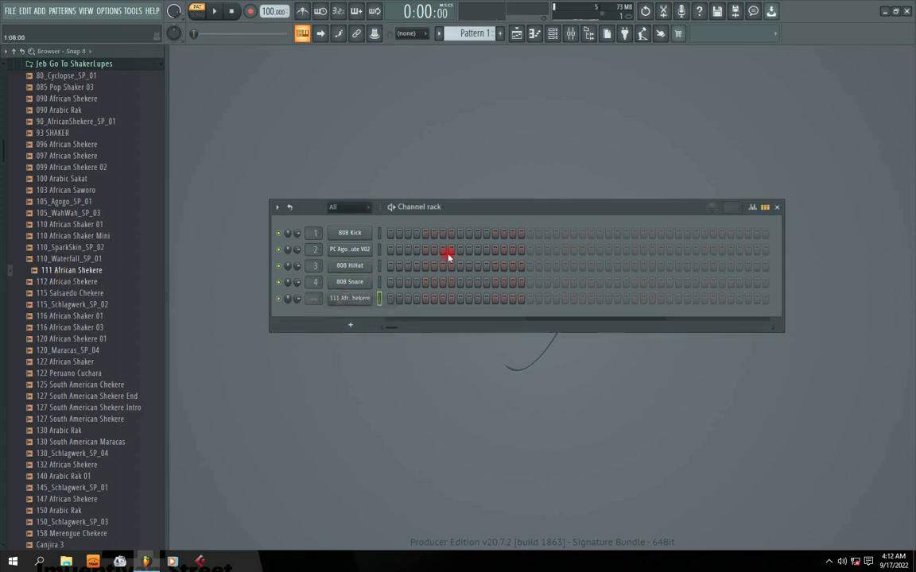
# Step: Move the Channel rack slightly lower, and view and close the 808 Kick channel settings
pyautogui.moveTo(454, 208); pyautogui.dragTo(450, 235)
pyautogui.click(345, 261)
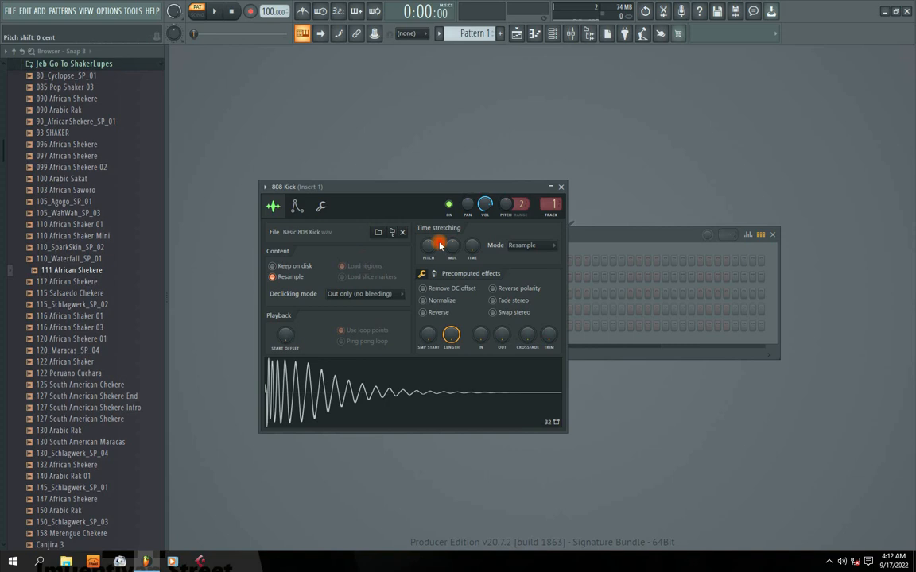
pyautogui.click(562, 184)
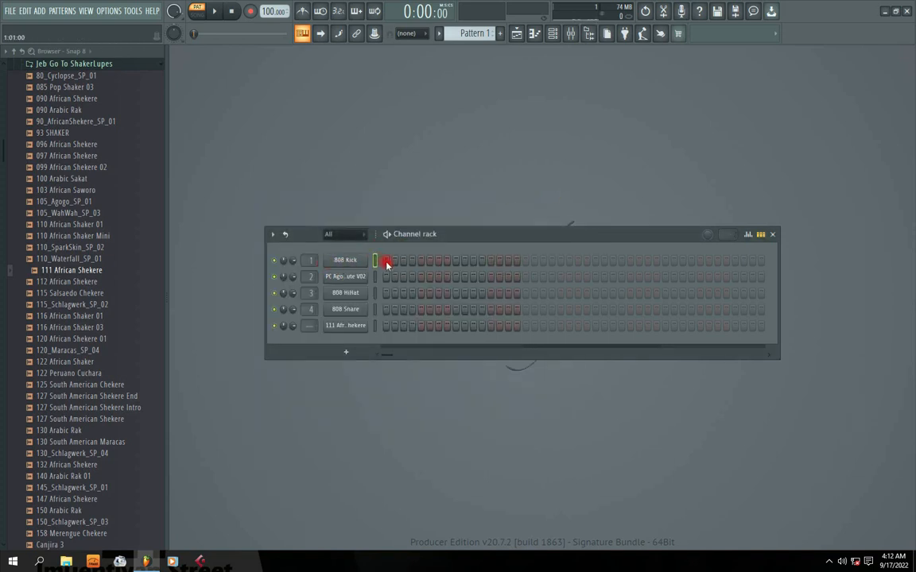
pyautogui.moveTo(428, 235)
pyautogui.mouseDown()
pyautogui.moveTo(415, 237)
pyautogui.moveTo(426, 232)
pyautogui.mouseUp()
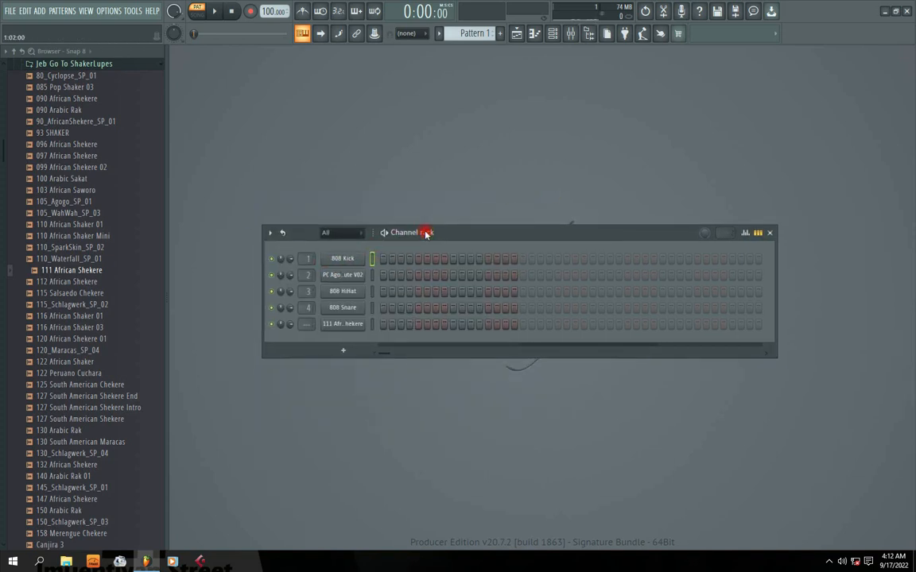
# Step: Program hits on steps 1 and 4 of the PC Agogo Mute V02 channel while checking the pattern in playback
pyautogui.press('space')
pyautogui.click(403, 277)
pyautogui.click(410, 277)
pyautogui.press('space')
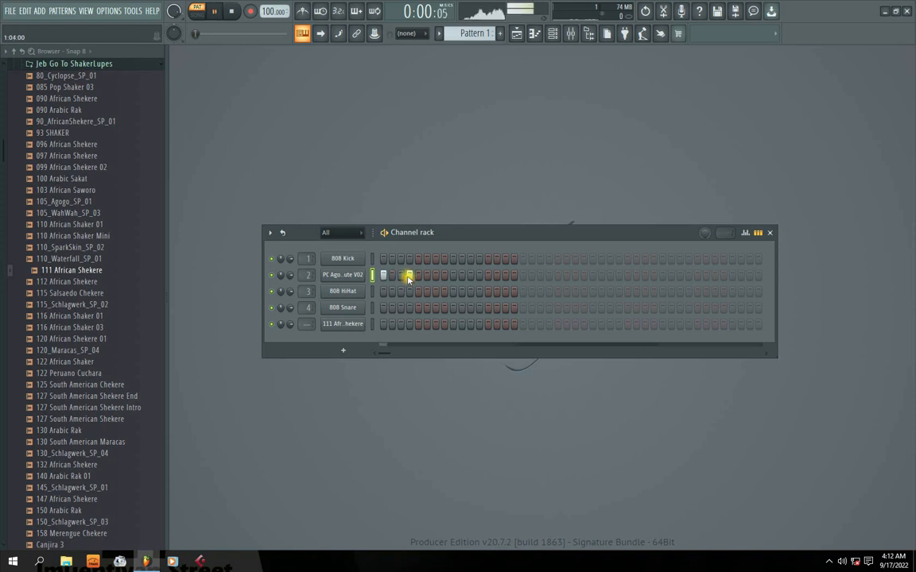
pyautogui.press('space')
pyautogui.moveTo(441, 237); pyautogui.dragTo(423, 234)
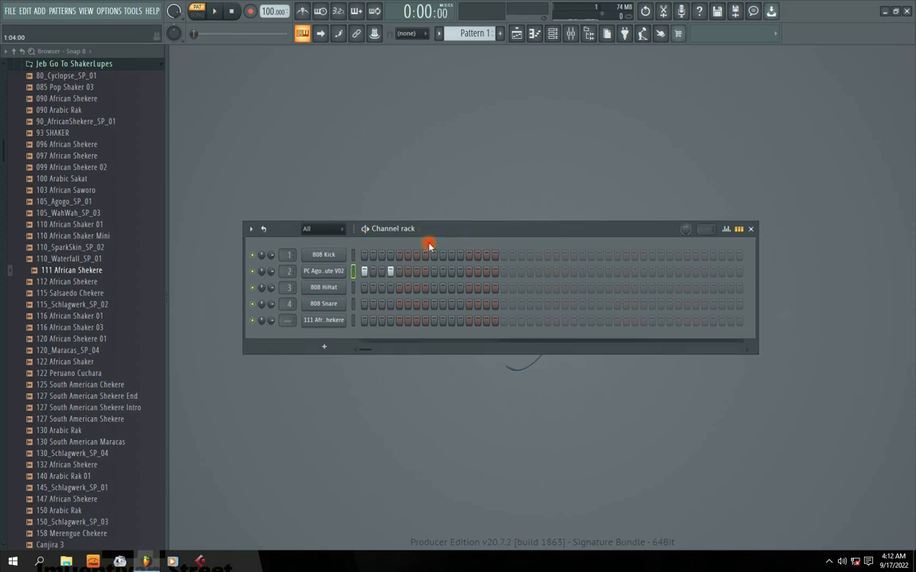
# Step: Add PC Agogo Mute V02 hits on steps 7, 9, 12 and 15 during playback, and reposition the Channel rack slightly higher
pyautogui.press('space')
pyautogui.click(418, 274)
pyautogui.click(435, 274)
pyautogui.press('space')
pyautogui.click(461, 272)
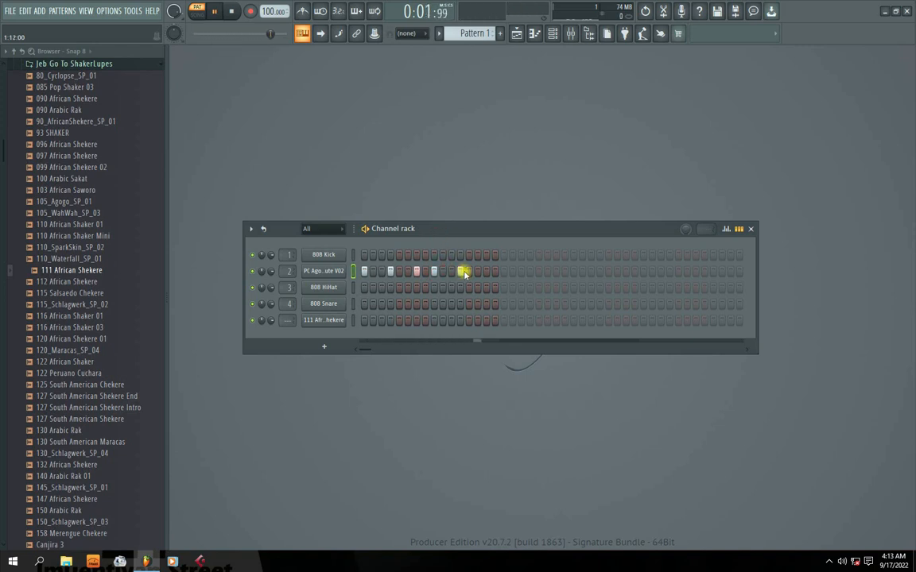
pyautogui.click(485, 272)
pyautogui.press('space')
pyautogui.moveTo(423, 232); pyautogui.dragTo(428, 208)
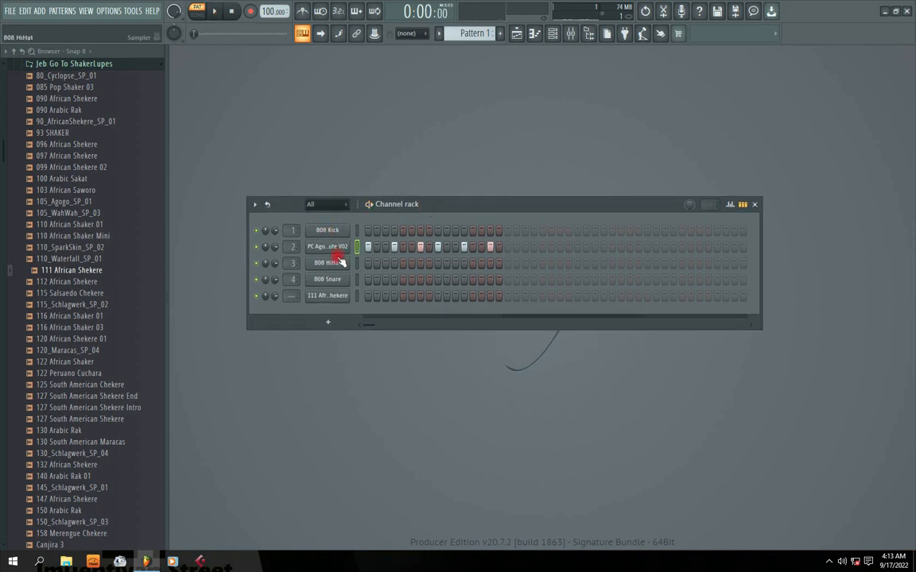
# Step: Increase the quick fade out of the PC Agogo Mute V02 sample in its channel settings, and close them
pyautogui.click(337, 253)
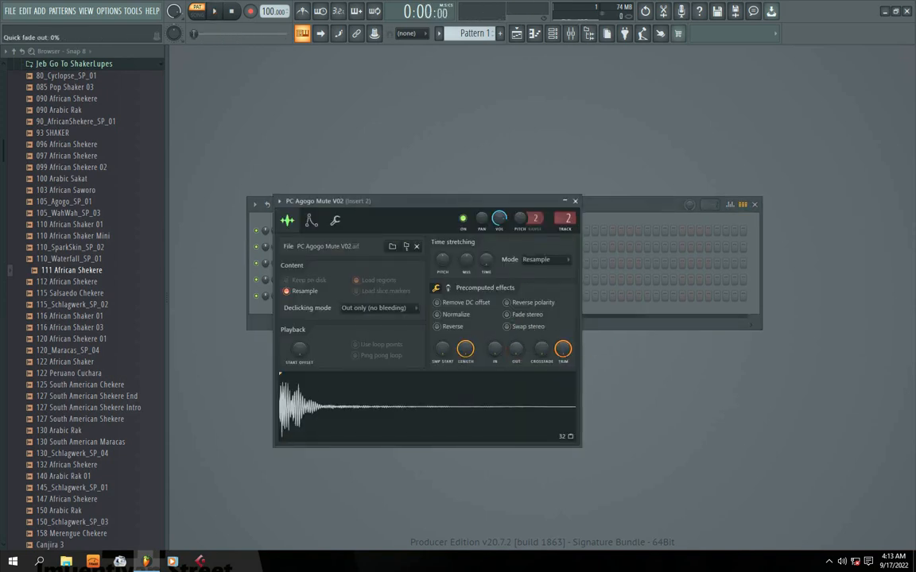
pyautogui.moveTo(516, 349); pyautogui.dragTo(516, 318)
pyautogui.click(577, 202)
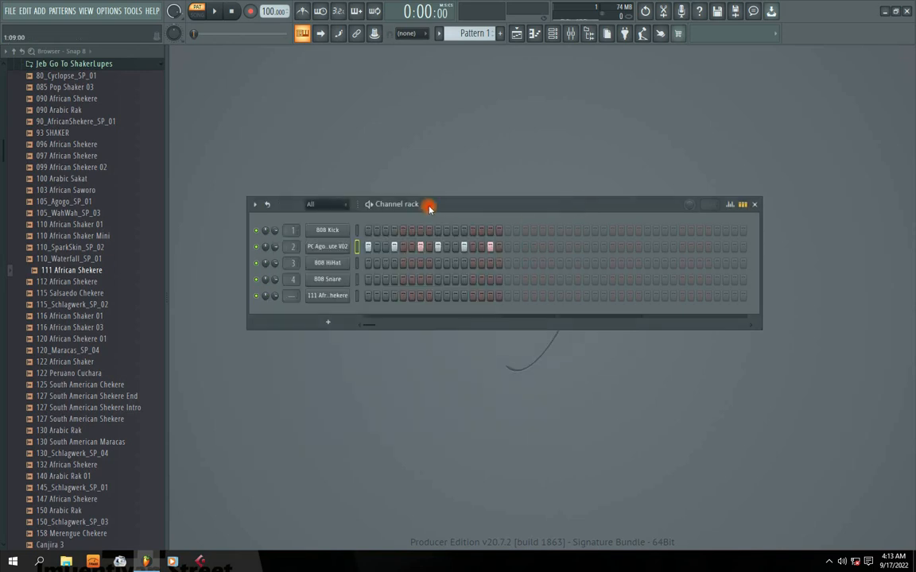
# Step: Place an 808 Kick hit on step 1 and play the pattern to check it with the agogo
pyautogui.rightClick(329, 232)
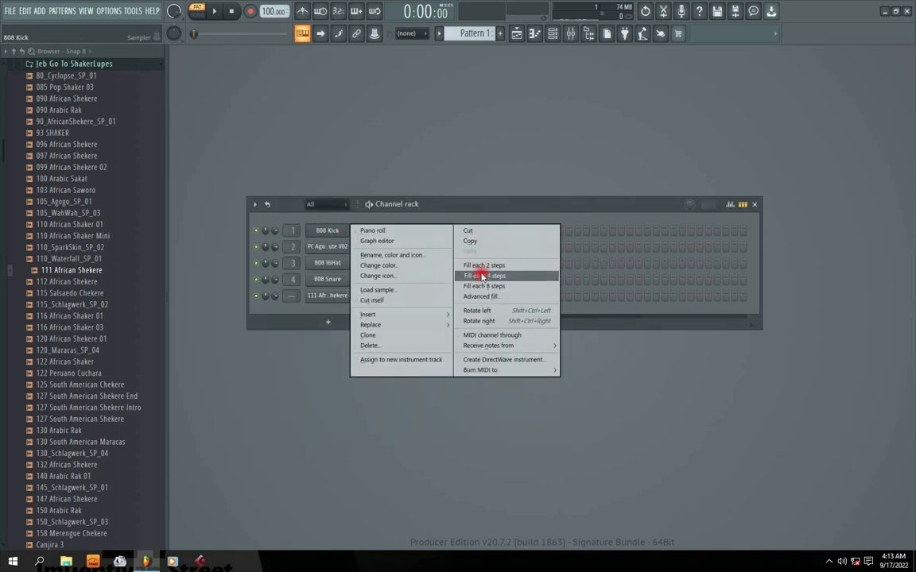
pyautogui.click(370, 207)
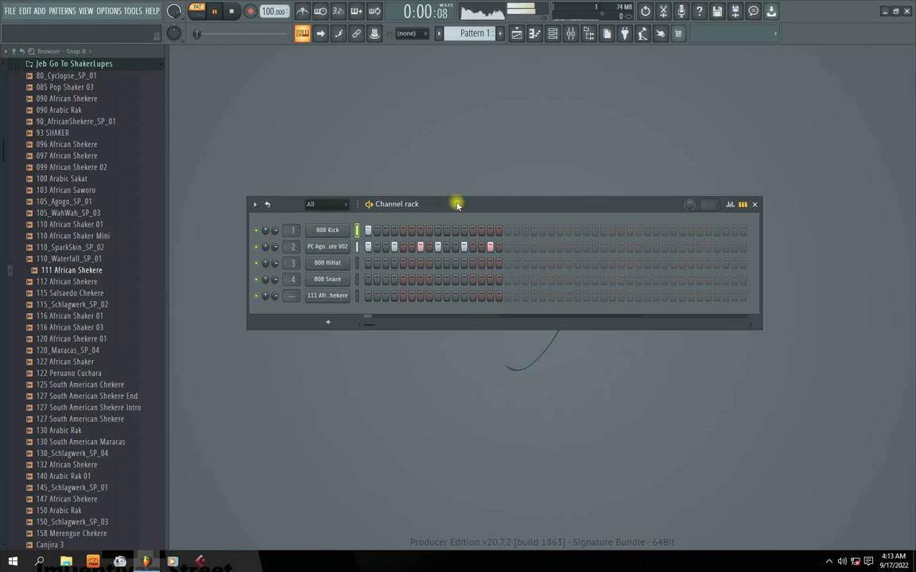
pyautogui.moveTo(428, 205); pyautogui.dragTo(436, 201)
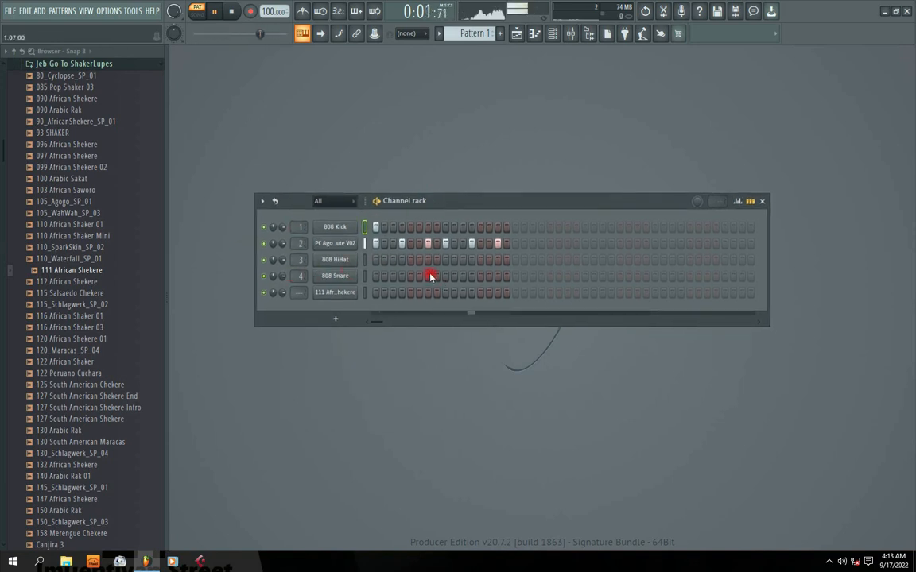
pyautogui.press('space')
# Step: Audition 116 African Shaker 01 and PC Agogo Hi V06 in the AFRO PACKS folders, closing each folder, and look through the USER folders
pyautogui.click(65, 316)
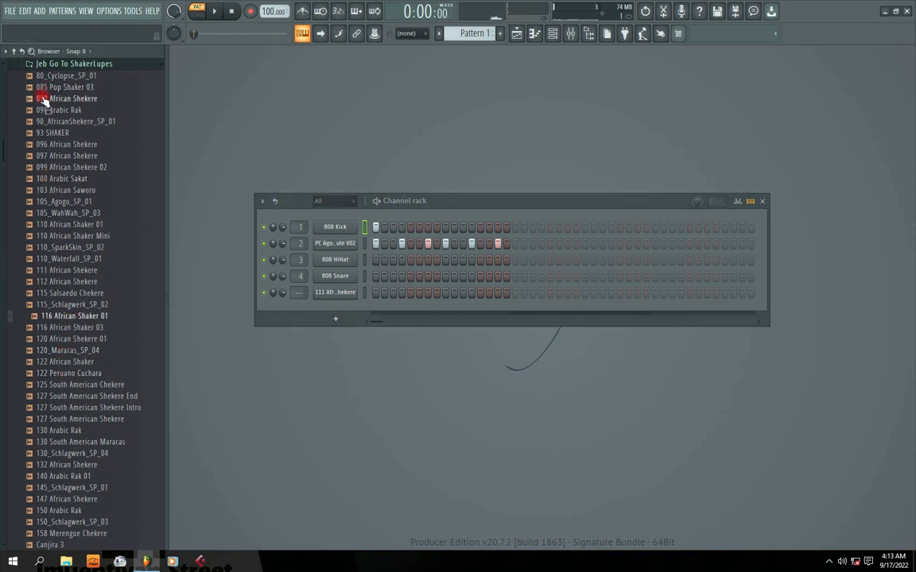
pyautogui.scroll(5, 43, 99)
pyautogui.click(41, 269)
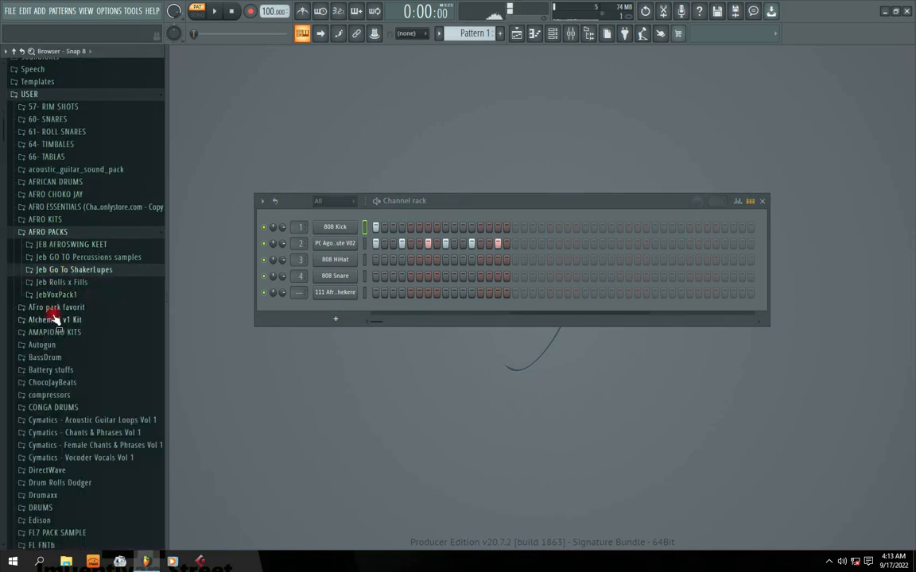
pyautogui.click(56, 257)
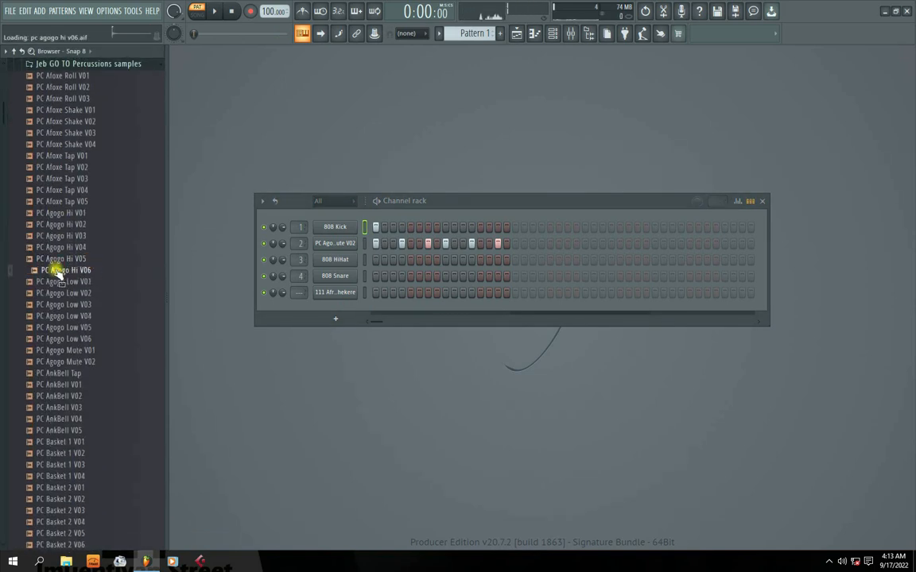
pyautogui.scroll(8, 86, 143)
pyautogui.click(61, 267)
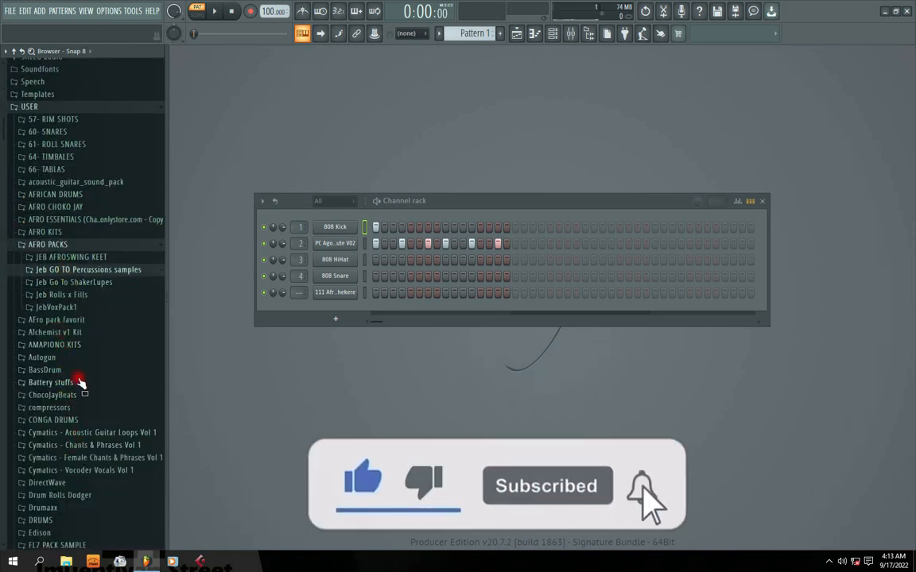
pyautogui.scroll(-4, 119, 342)
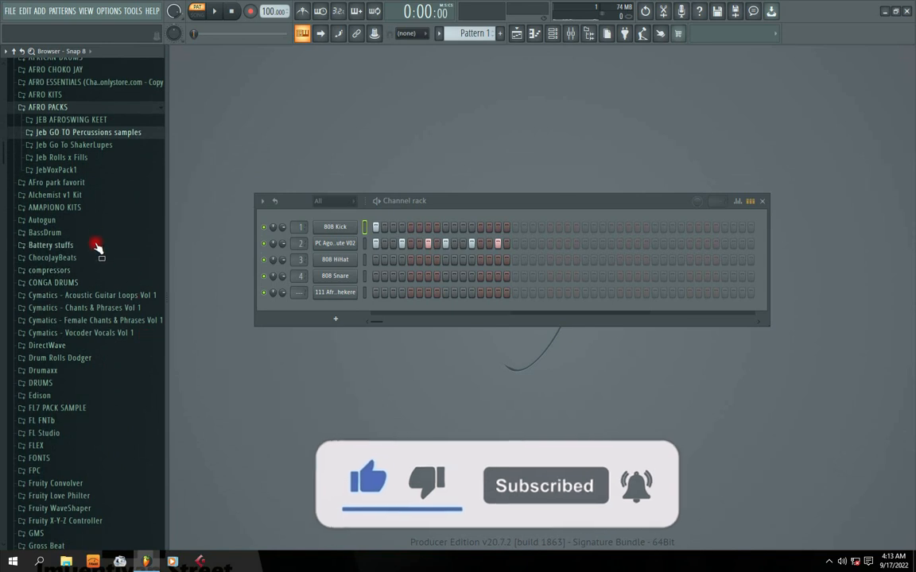
pyautogui.scroll(5, 90, 212)
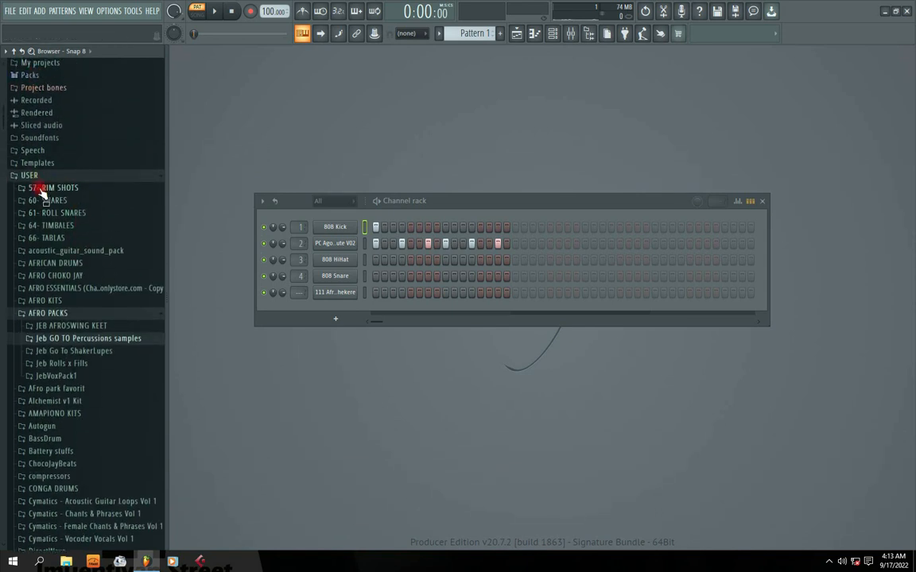
# Step: Audition INSNARE 03, INSNARE 04 and INSNARE 07 in the 60- SNARES folder, and close that folder
pyautogui.click(64, 204)
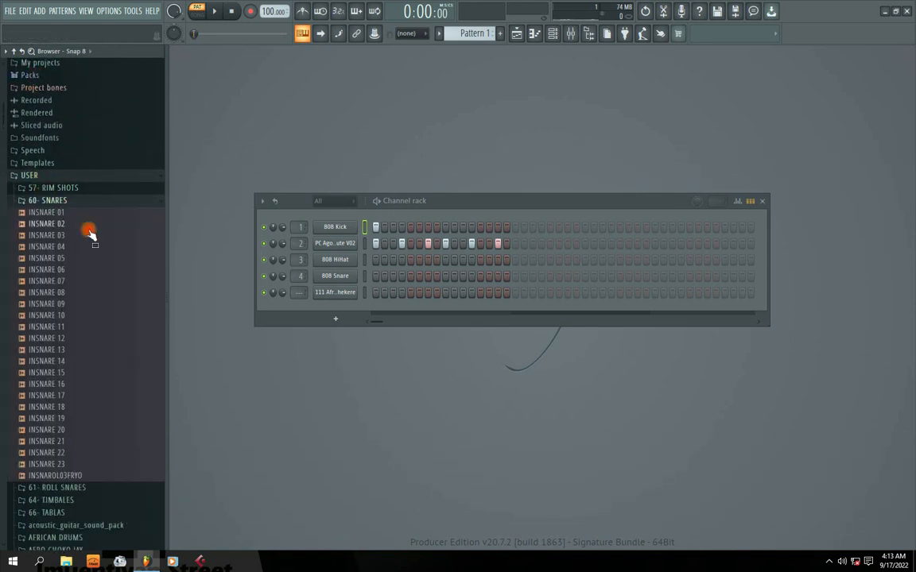
pyautogui.click(57, 236)
pyautogui.click(47, 249)
pyautogui.click(53, 282)
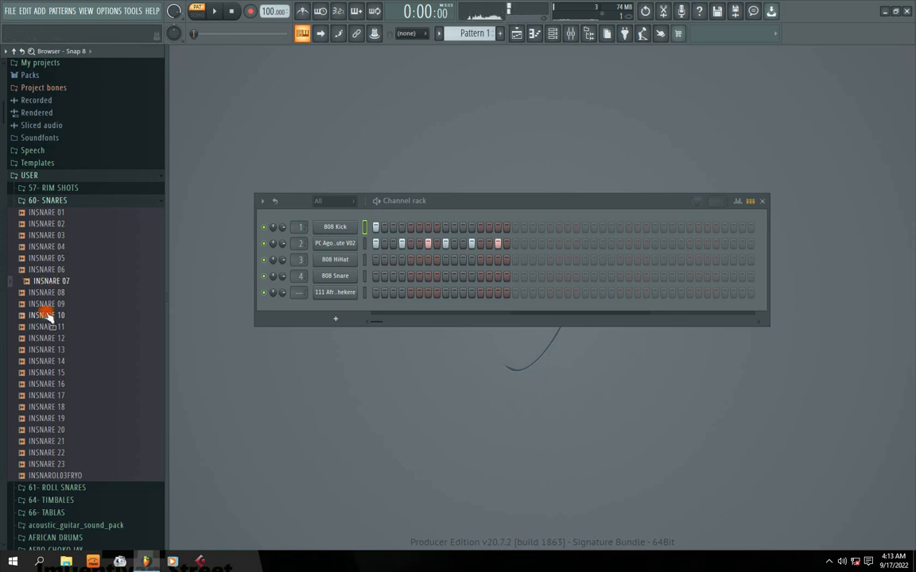
pyautogui.click(54, 200)
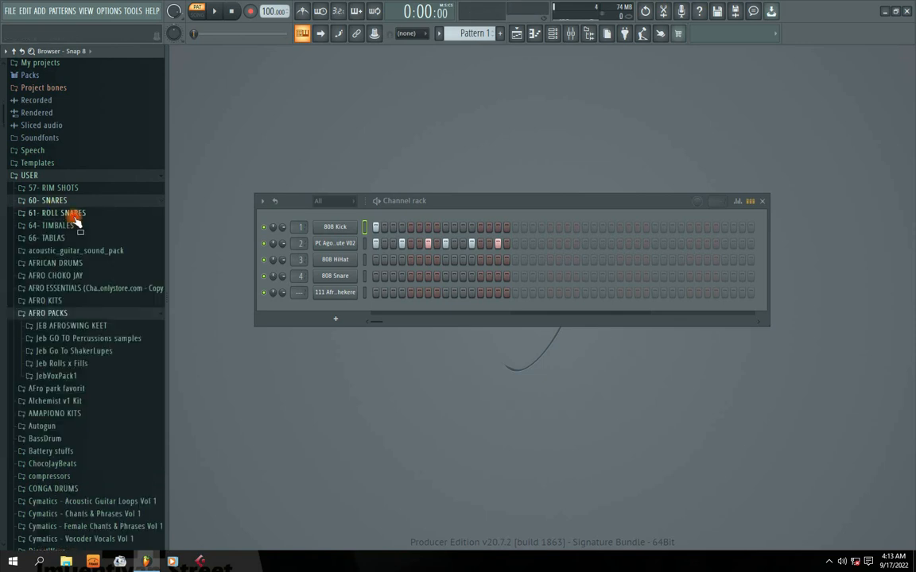
# Step: Load Percussions (26) from the Percussions folder of AFRO KITS onto the 808 Snare channel
pyautogui.click(86, 303)
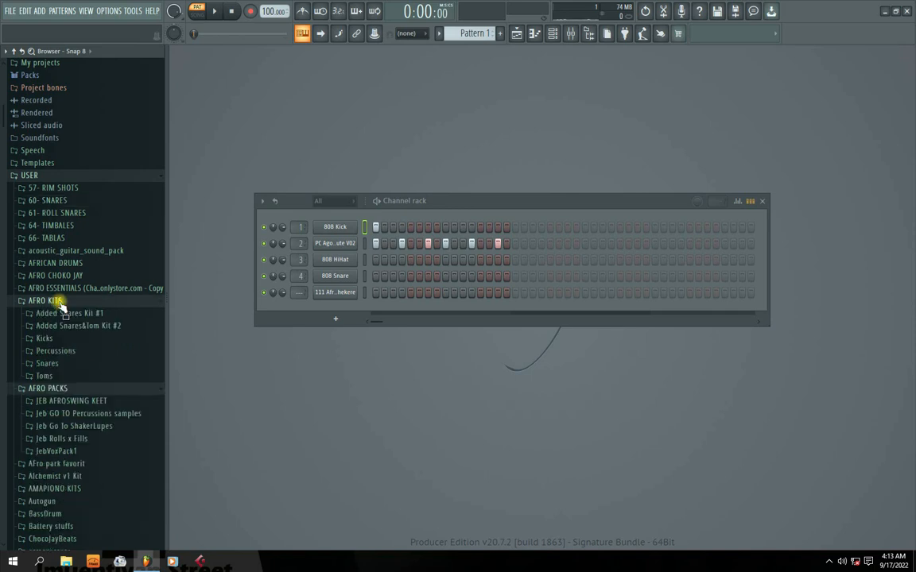
pyautogui.click(61, 352)
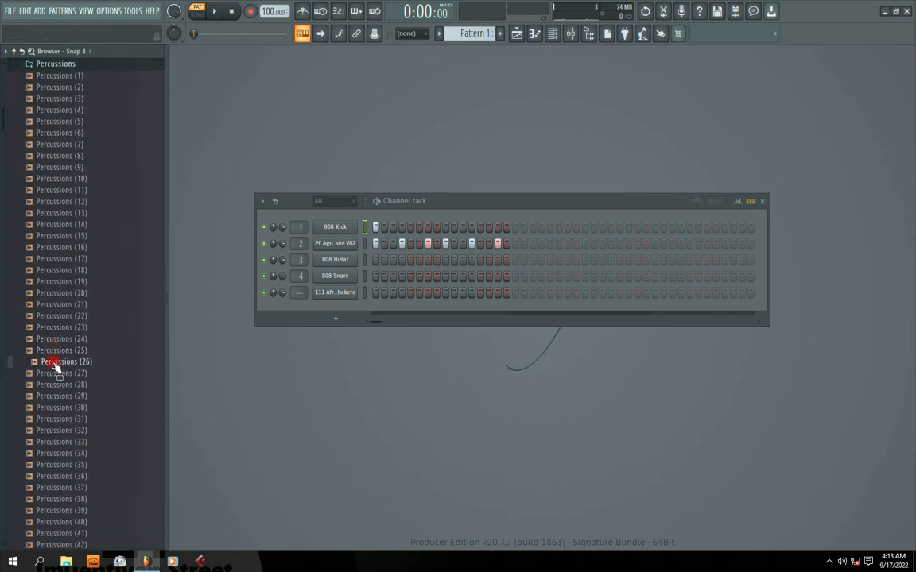
pyautogui.moveTo(54, 361); pyautogui.dragTo(351, 280)
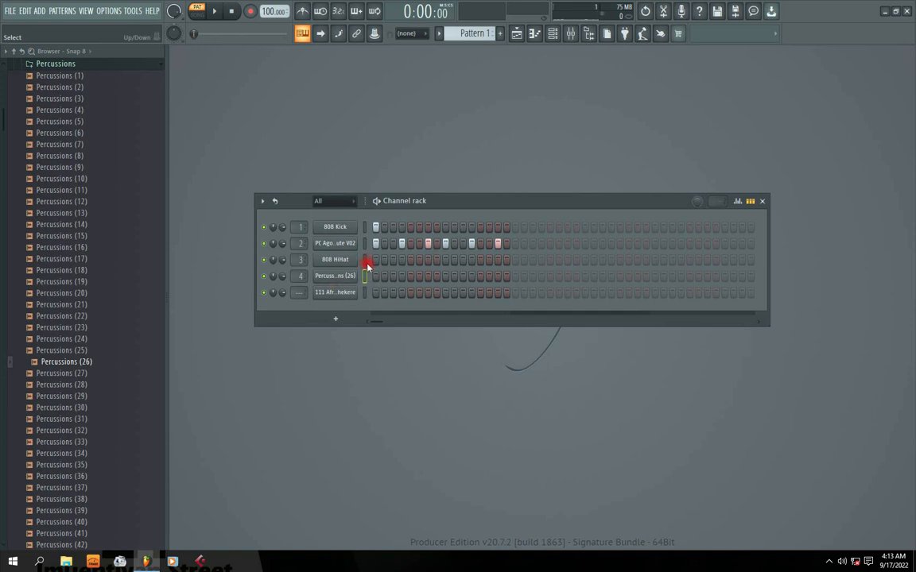
# Step: Place a single Percussions (26) hit on step 14 while the pattern plays, clearing stray neighbouring steps, and stop playback
pyautogui.press('space')
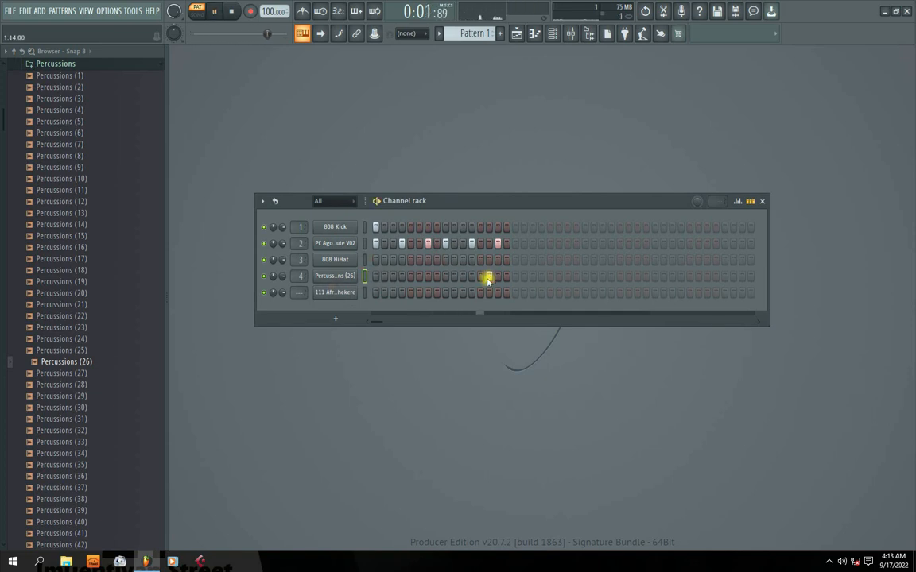
pyautogui.rightClick(489, 279)
pyautogui.click(491, 278)
pyautogui.rightClick(480, 279)
pyautogui.rightClick(497, 278)
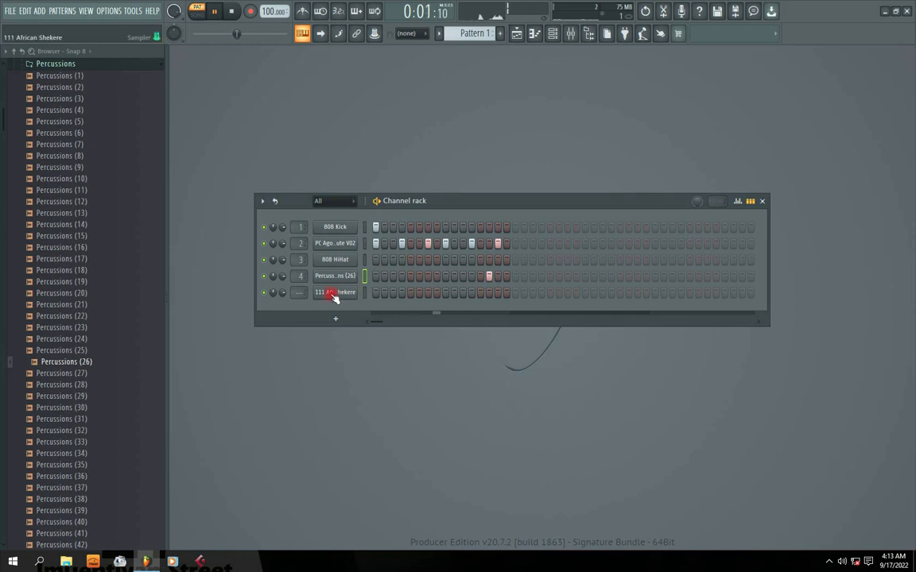
pyautogui.moveTo(458, 205)
pyautogui.mouseDown()
pyautogui.moveTo(437, 202)
pyautogui.moveTo(480, 209)
pyautogui.moveTo(463, 214)
pyautogui.mouseUp()
pyautogui.press('space')
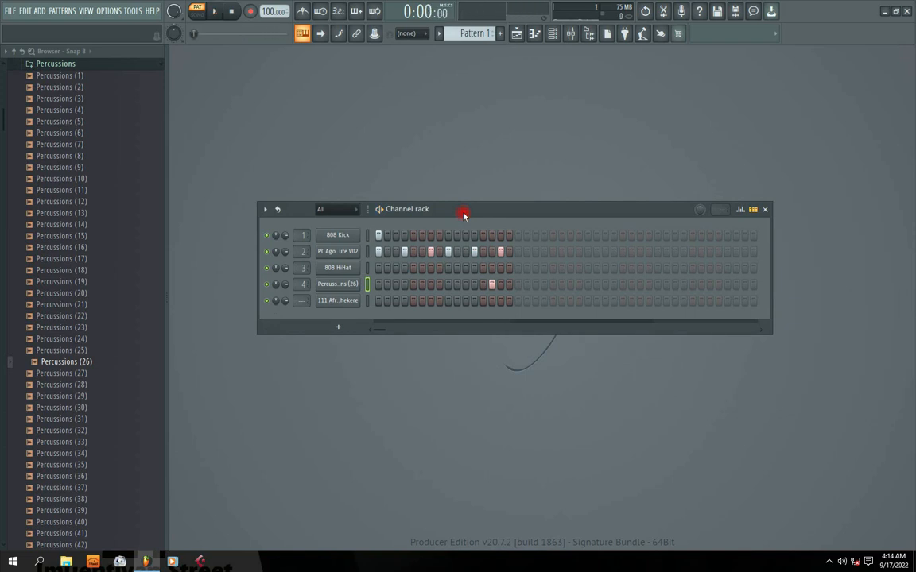
# Step: Autodetect the 111 African Shekere sample's tempo for time stretching with the 75 to 150 range, and turn off its loop points
pyautogui.moveTo(429, 215); pyautogui.dragTo(446, 224)
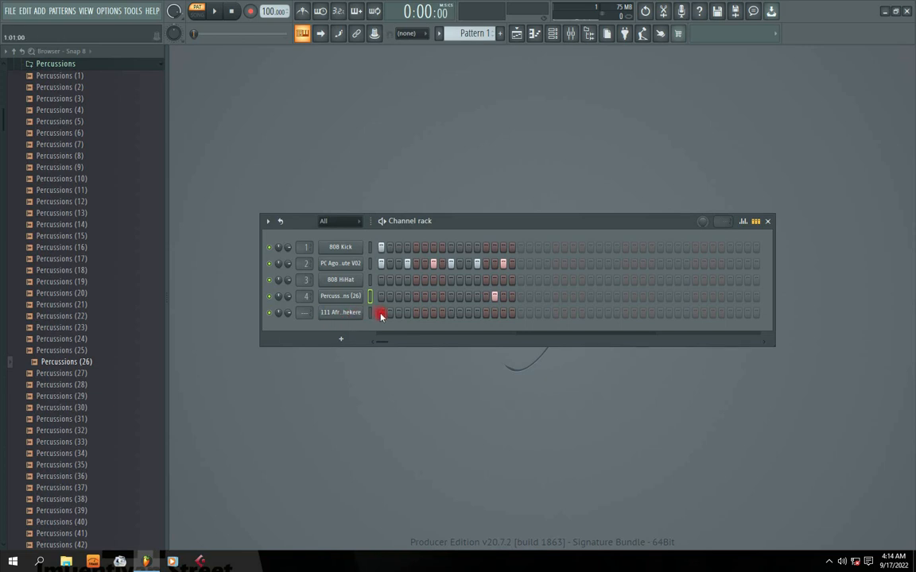
pyautogui.click(340, 313)
pyautogui.click(443, 182)
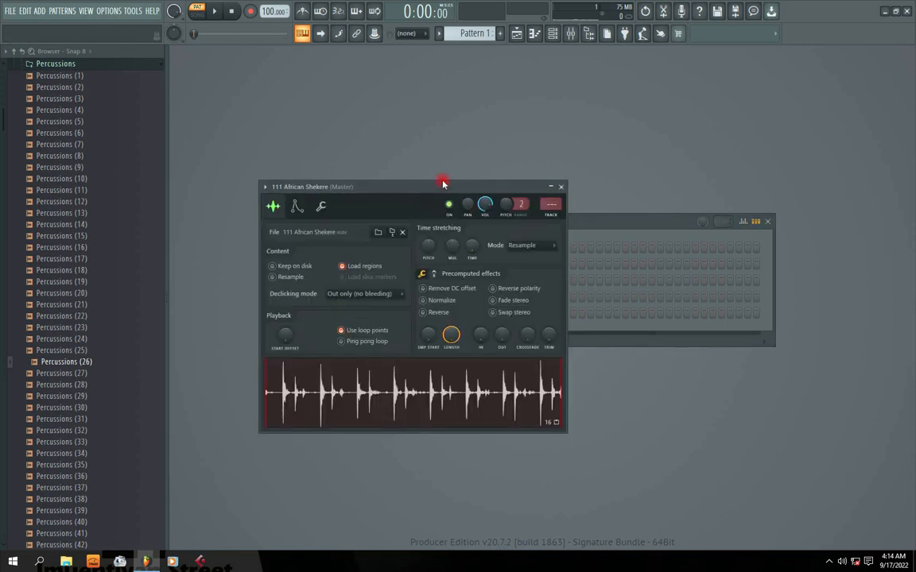
pyautogui.rightClick(471, 251)
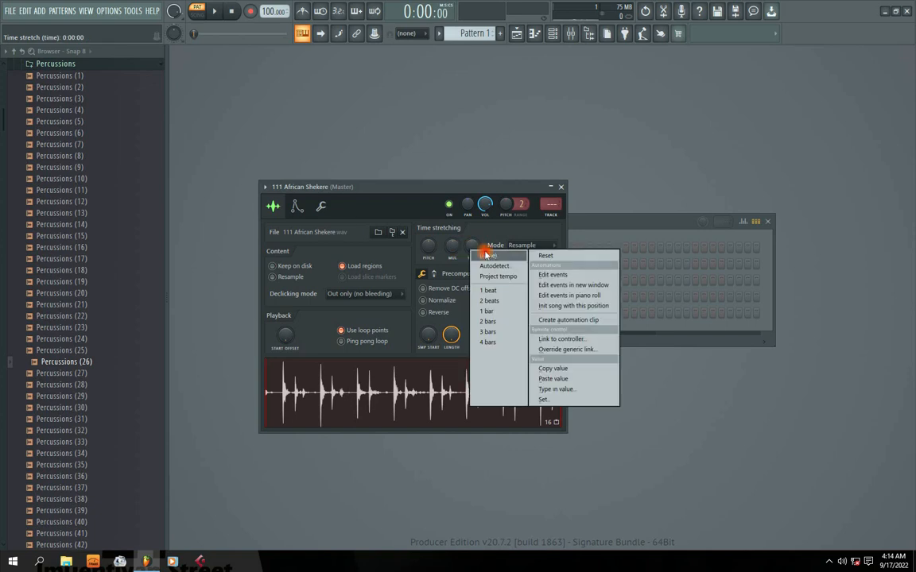
pyautogui.click(496, 267)
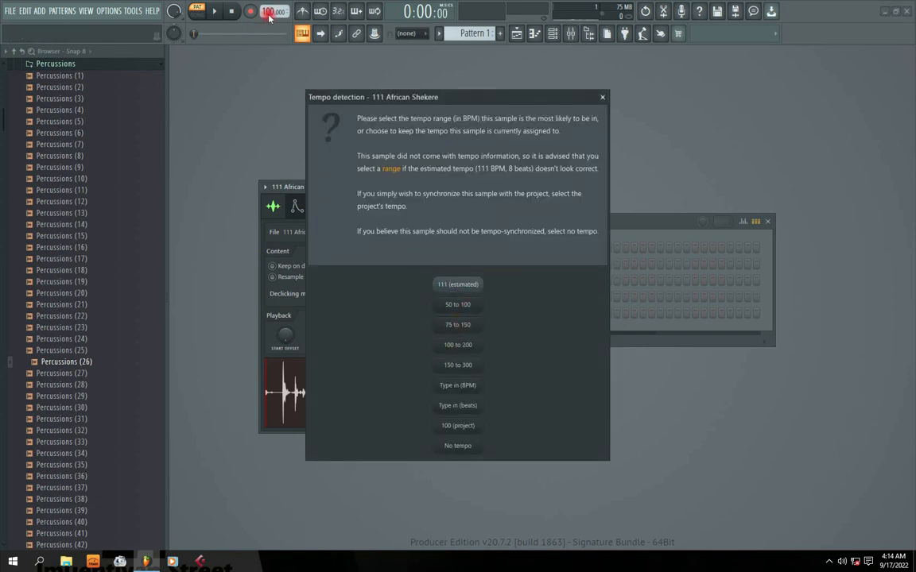
pyautogui.click(460, 325)
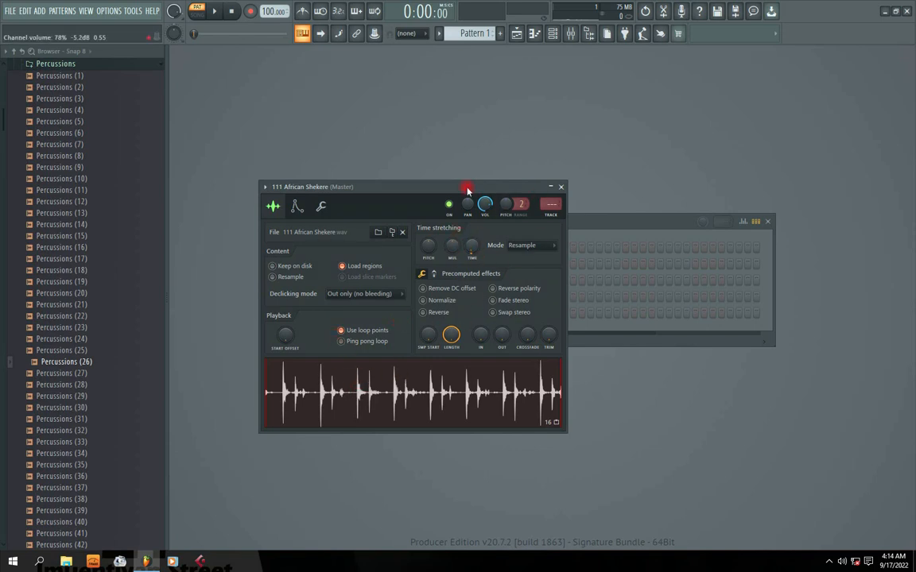
pyautogui.moveTo(467, 190); pyautogui.dragTo(485, 163)
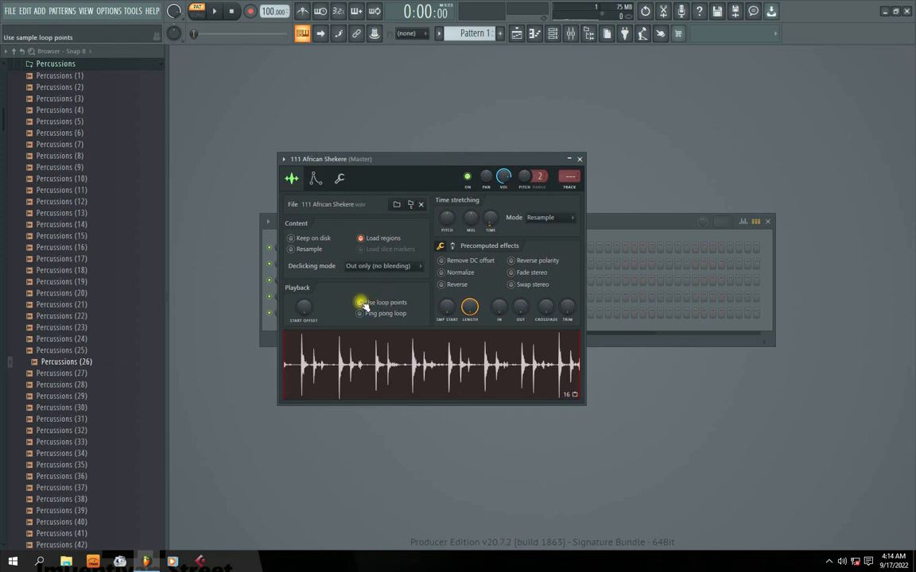
pyautogui.click(582, 160)
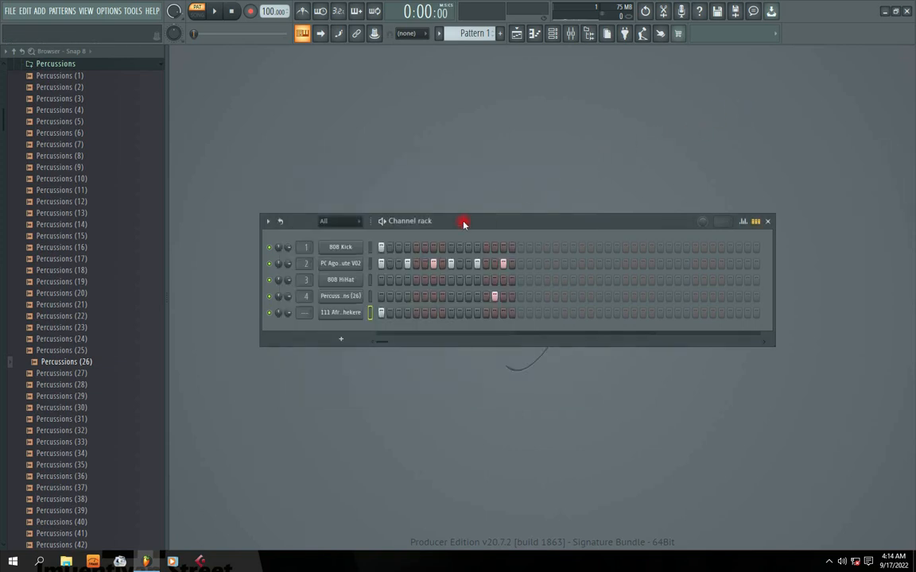
# Step: Play the pattern with a 111 African Shekere hit on step 1 and lower that channel's volume
pyautogui.moveTo(462, 214); pyautogui.dragTo(474, 198)
pyautogui.press('space')
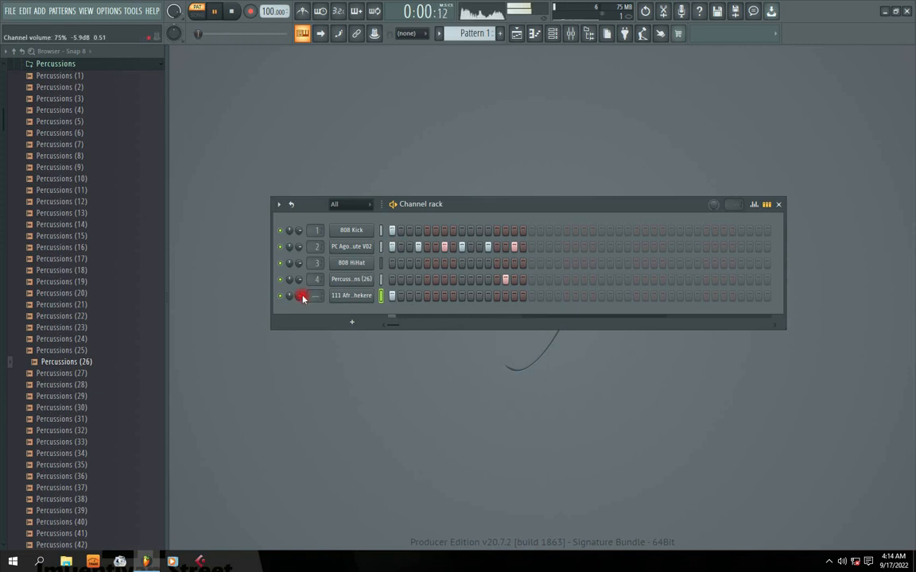
pyautogui.moveTo(443, 206); pyautogui.dragTo(430, 206)
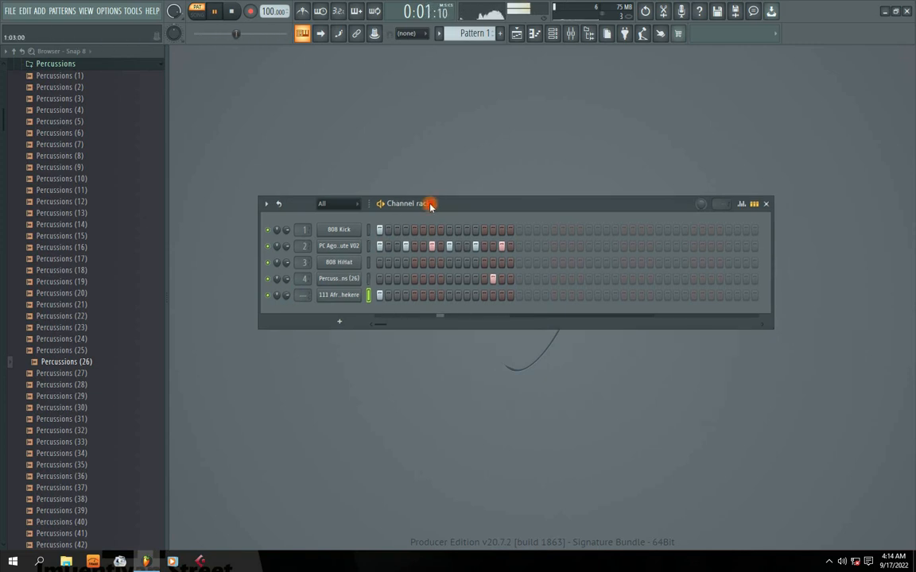
pyautogui.click(341, 295)
pyautogui.click(579, 158)
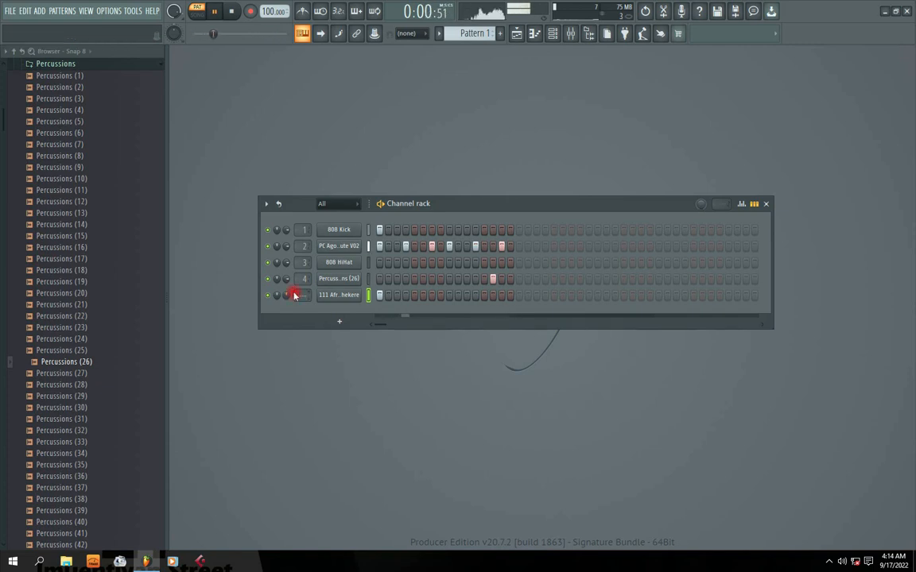
pyautogui.moveTo(443, 204); pyautogui.dragTo(458, 205)
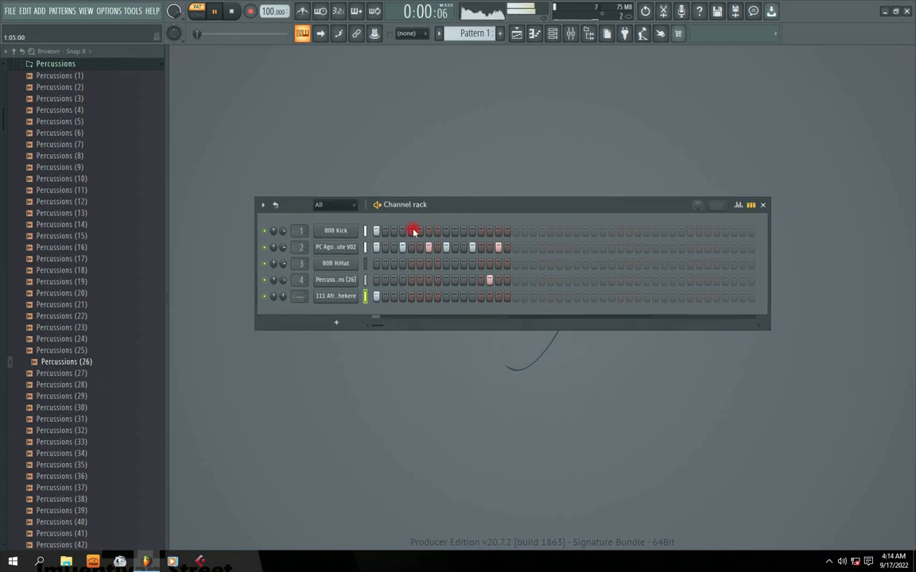
# Step: Fill every fourth step of the 808 HiHat channel with hits and play the pattern
pyautogui.rightClick(349, 265)
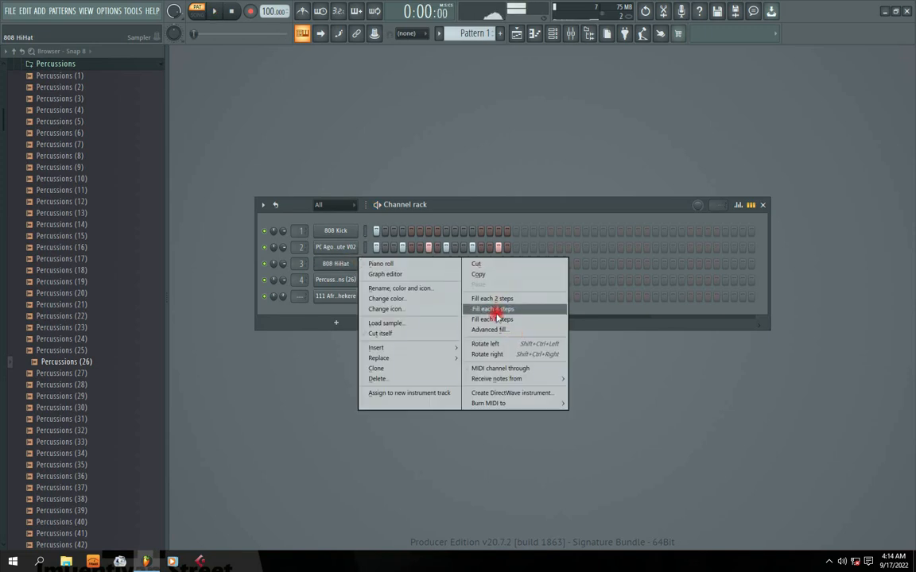
pyautogui.click(493, 310)
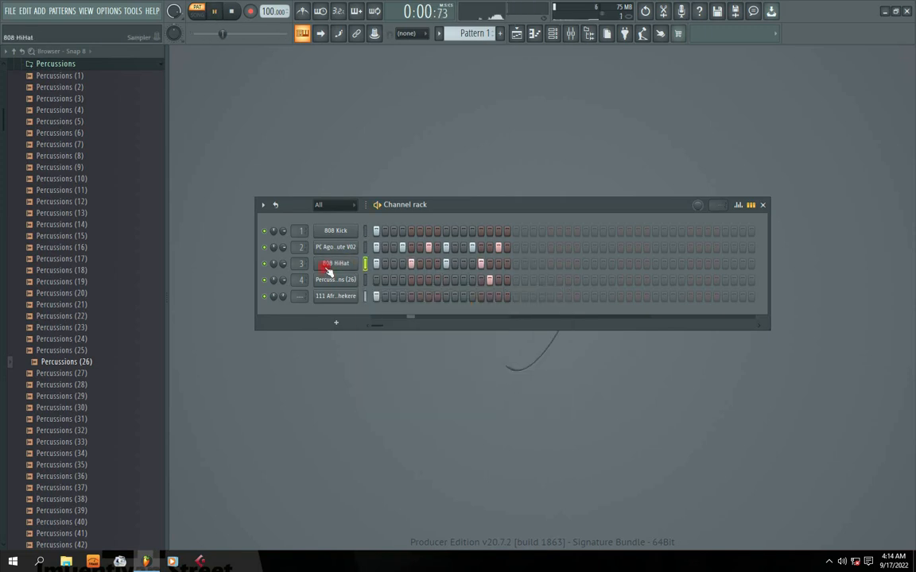
pyautogui.moveTo(443, 201); pyautogui.dragTo(447, 193)
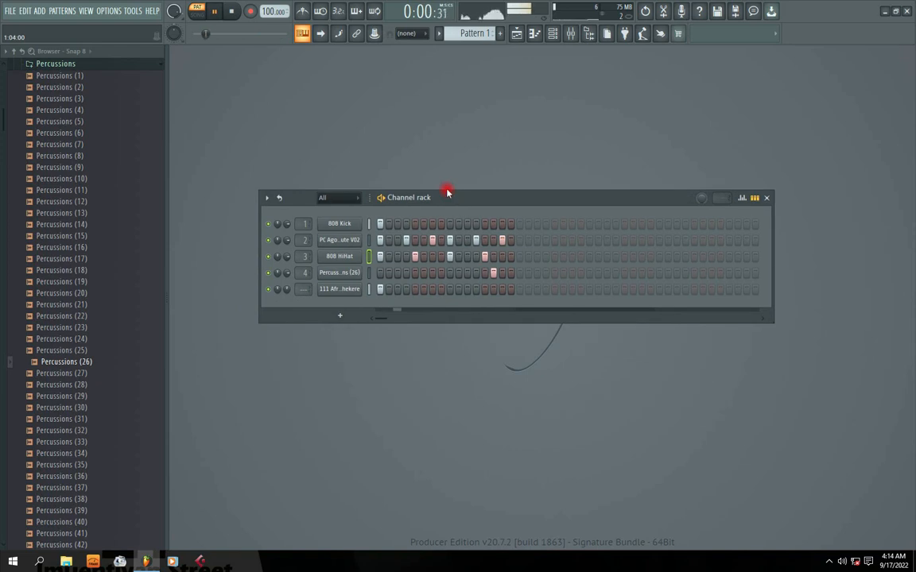
# Step: Lengthen the 111 African Shekere's C5 note to one full bar in its piano roll, start playback and close the editor
pyautogui.rightClick(341, 292)
pyautogui.click(374, 298)
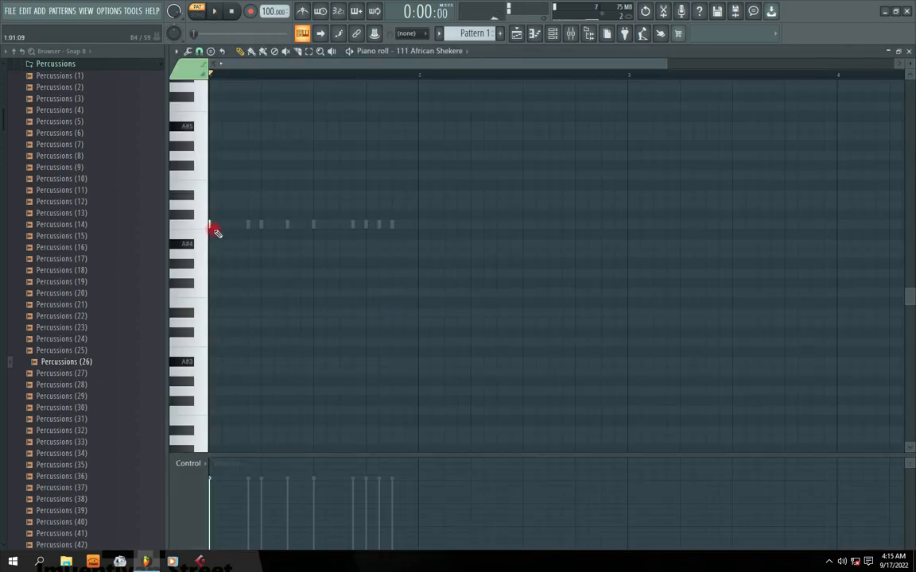
pyautogui.moveTo(211, 226); pyautogui.dragTo(405, 223)
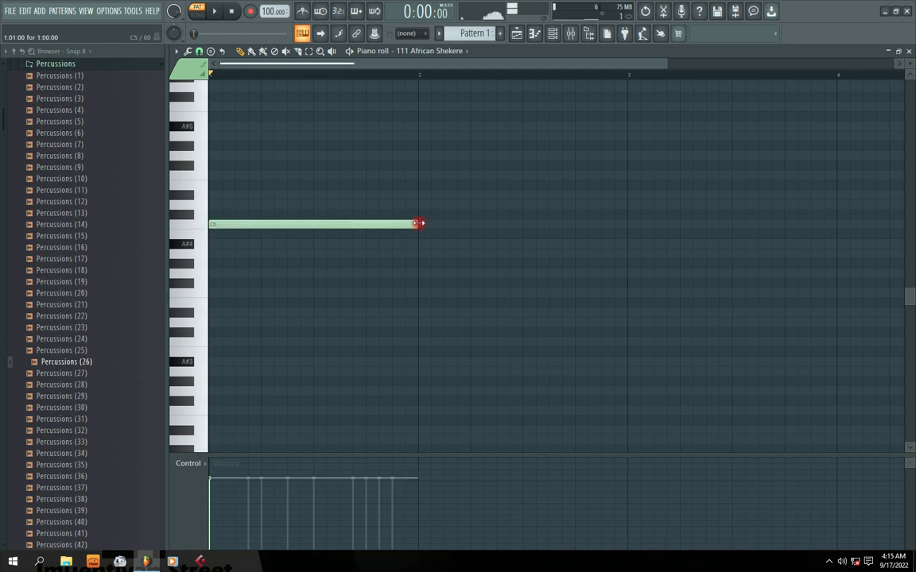
pyautogui.press('space')
pyautogui.click(909, 52)
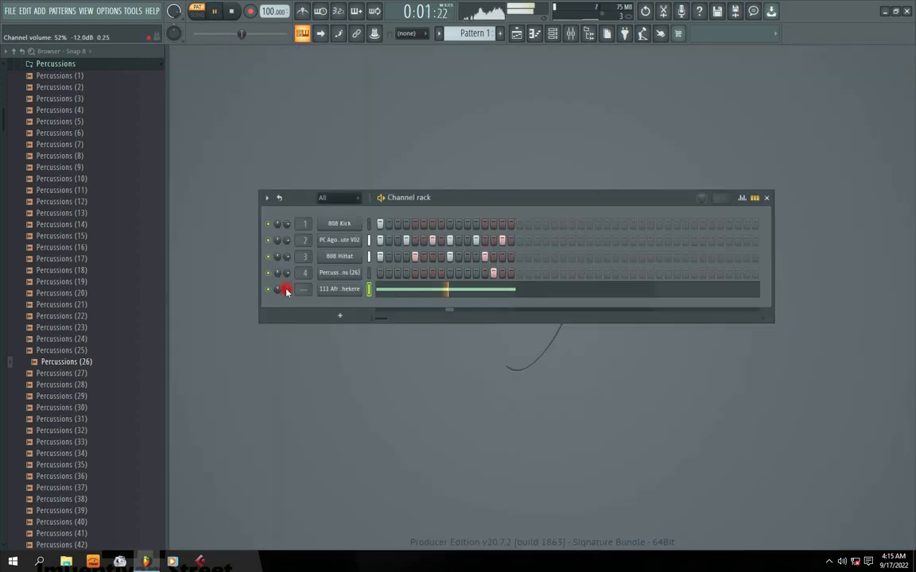
# Step: Enable the volume envelope of the 111 African Shekere channel and close its channel settings
pyautogui.click(339, 289)
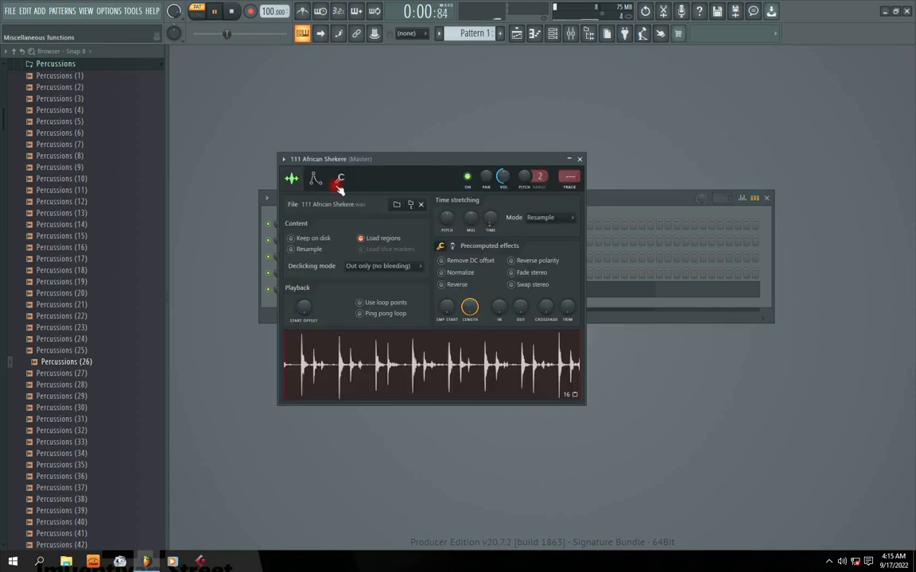
pyautogui.click(338, 184)
pyautogui.click(299, 180)
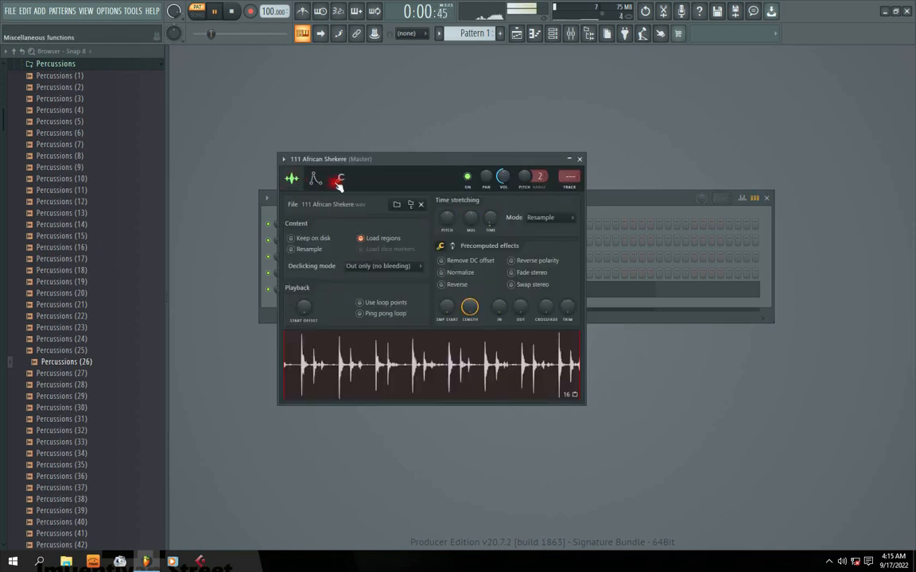
pyautogui.click(316, 180)
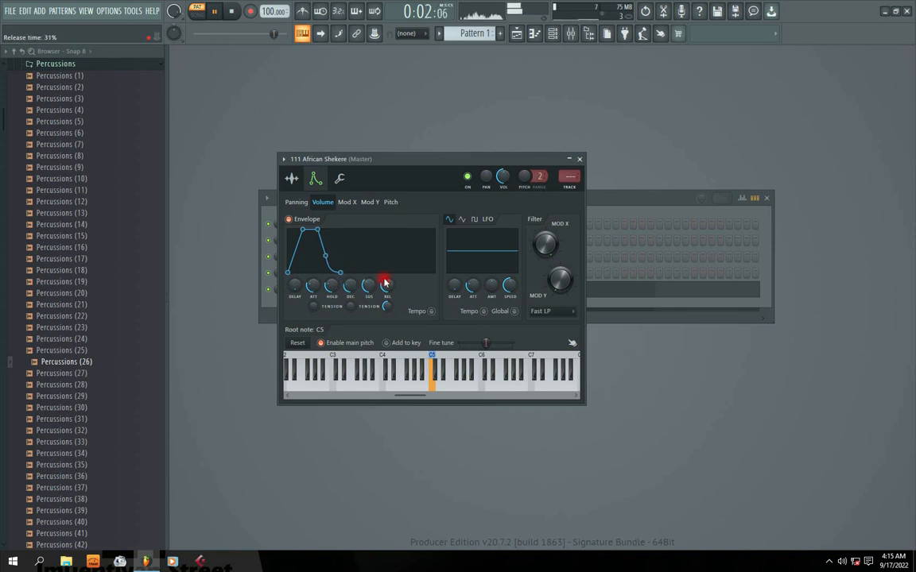
pyautogui.click(583, 162)
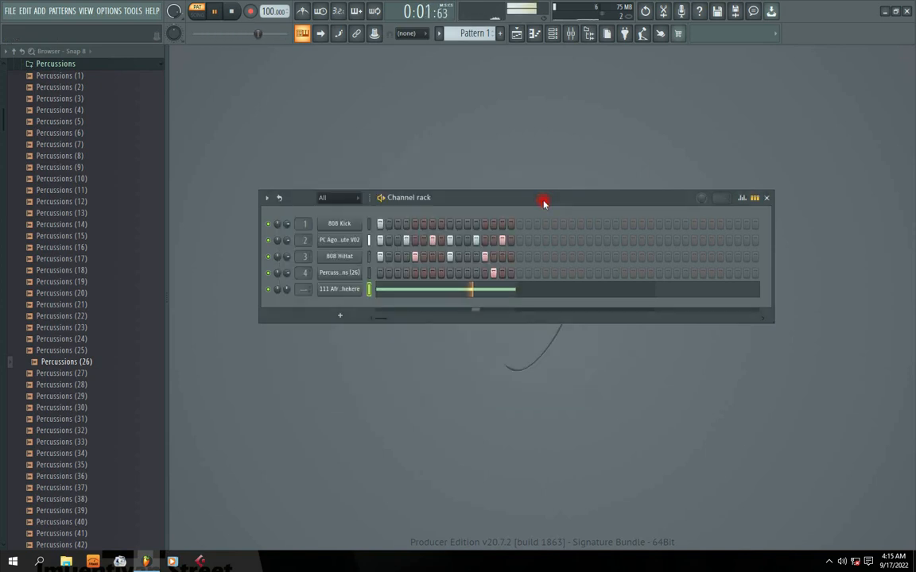
# Step: Add an 808 Kick hit on step 11, reposition the channel rack and stop playback
pyautogui.moveTo(542, 198); pyautogui.dragTo(538, 175)
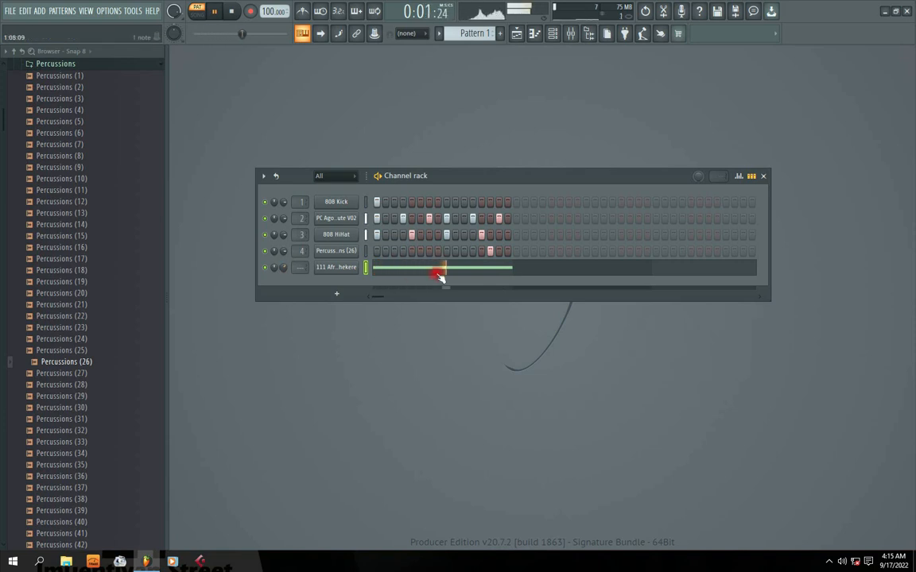
pyautogui.moveTo(433, 177); pyautogui.dragTo(414, 179)
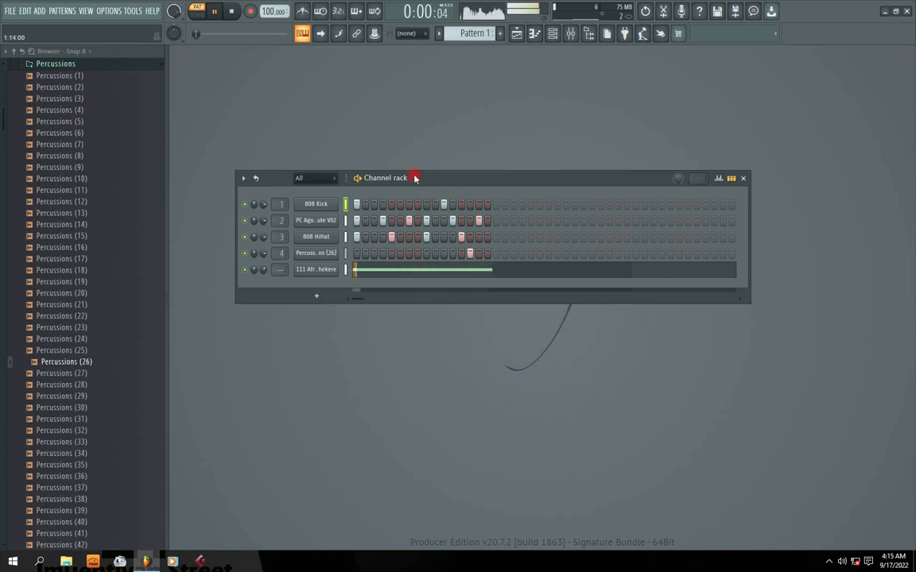
pyautogui.moveTo(415, 176); pyautogui.dragTo(453, 174)
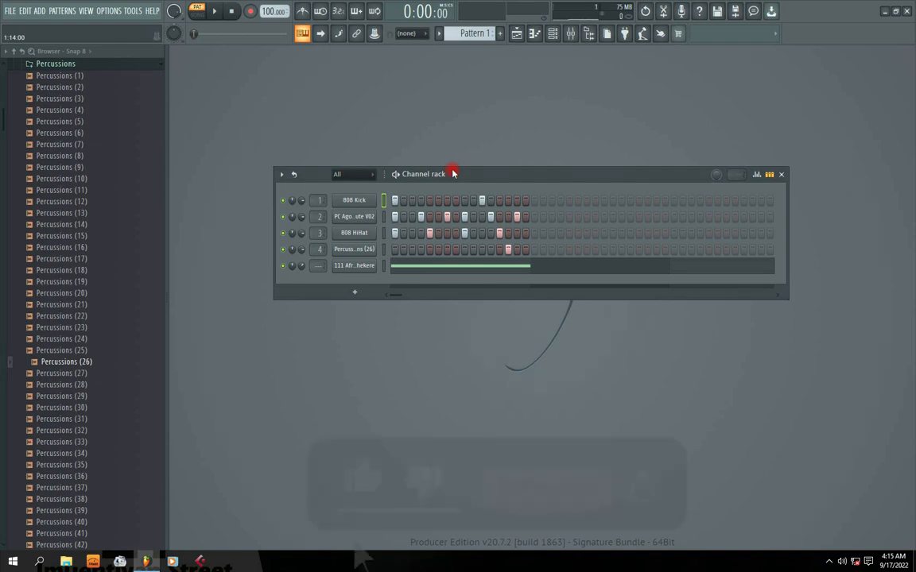
# Step: Add an FL Keys channel, try a few notes on its keyboard and close the plugin window
pyautogui.moveTo(453, 174); pyautogui.dragTo(402, 152)
pyautogui.click(14, 51)
pyautogui.click(310, 265)
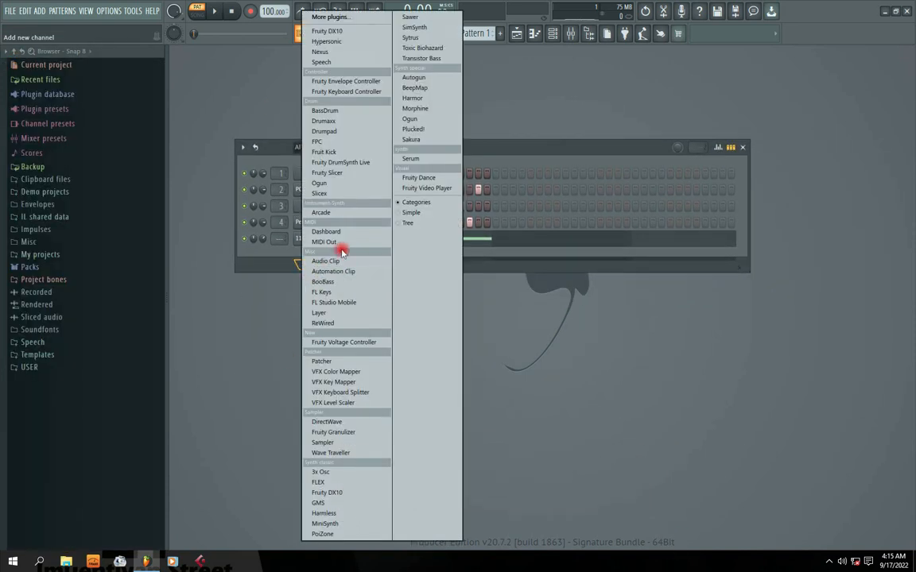
pyautogui.click(324, 293)
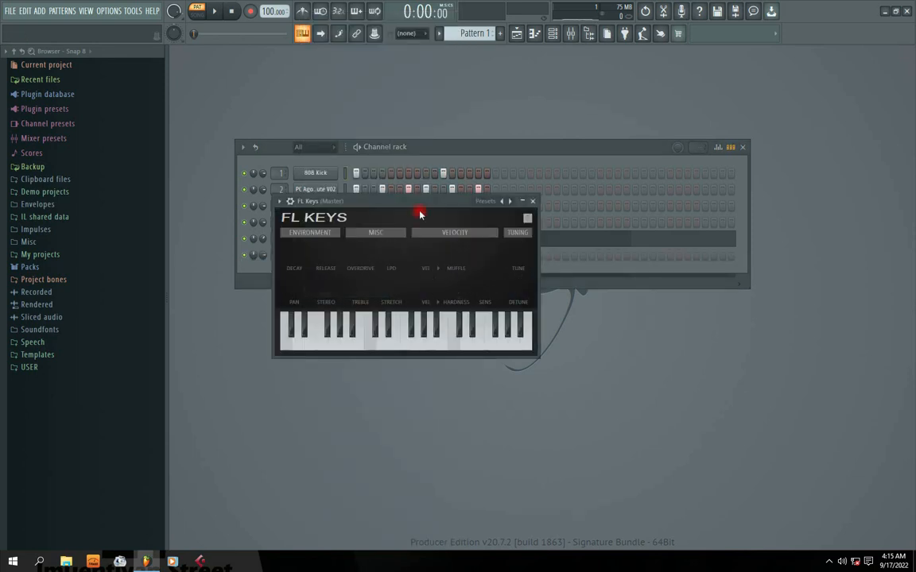
pyautogui.moveTo(353, 346); pyautogui.dragTo(395, 343)
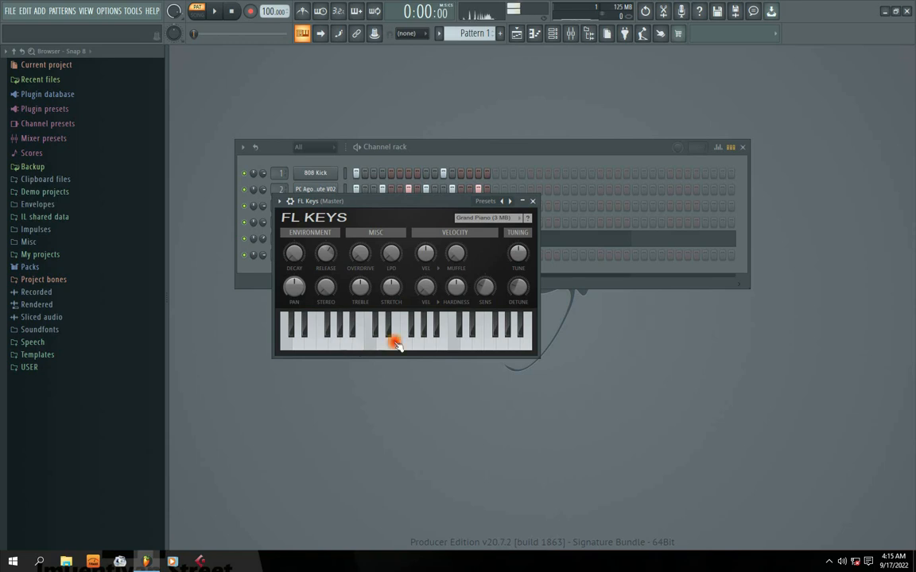
pyautogui.click(533, 202)
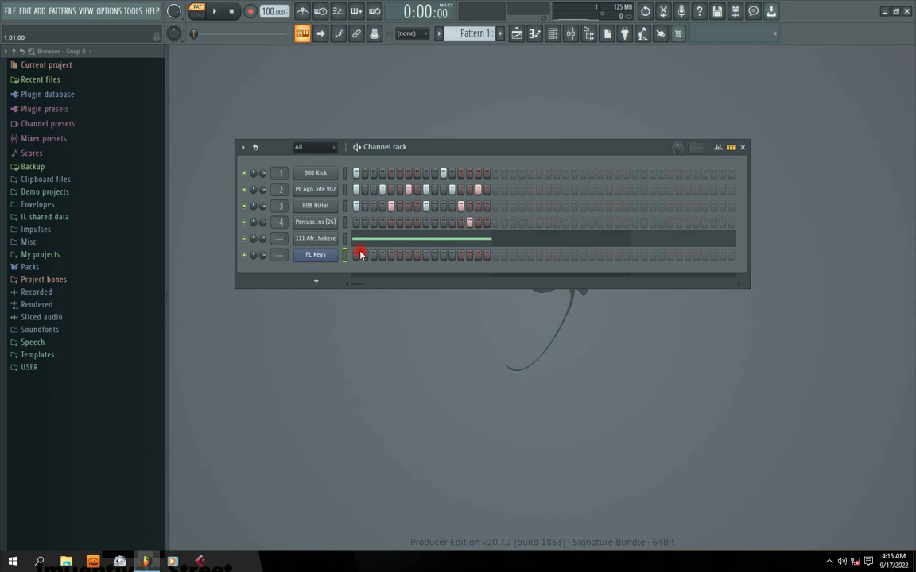
# Step: Place a one-bar F4 note at bar 1 in the FL Keys piano roll and play it back briefly
pyautogui.rightClick(299, 263)
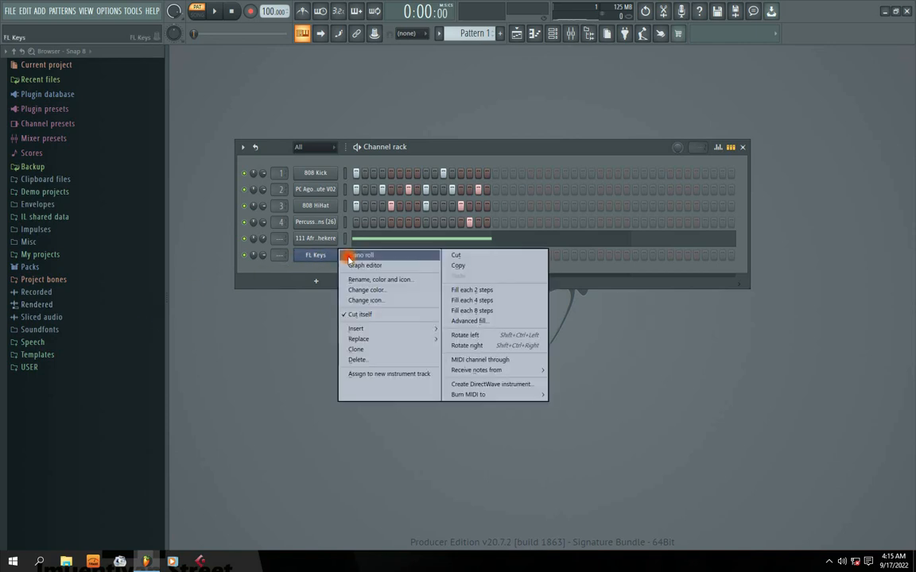
pyautogui.click(329, 231)
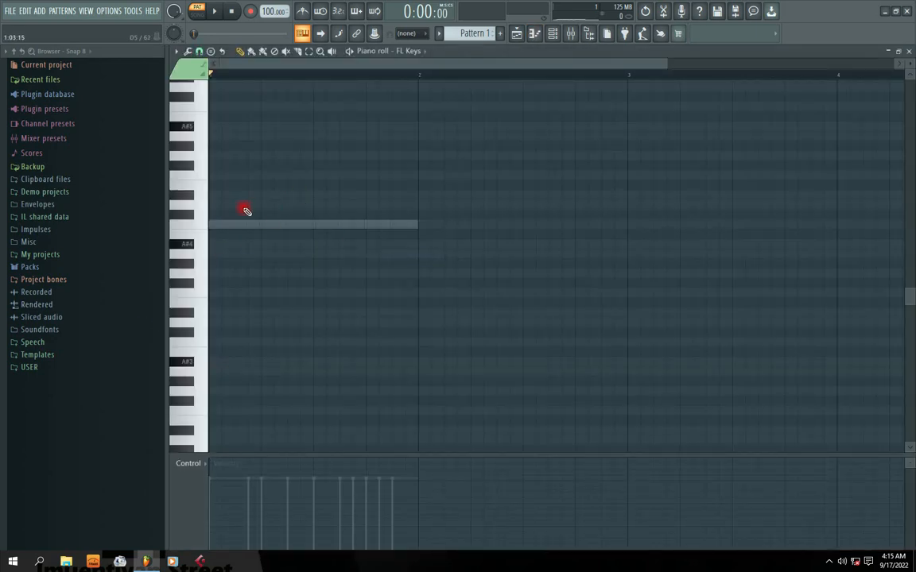
pyautogui.click(210, 295)
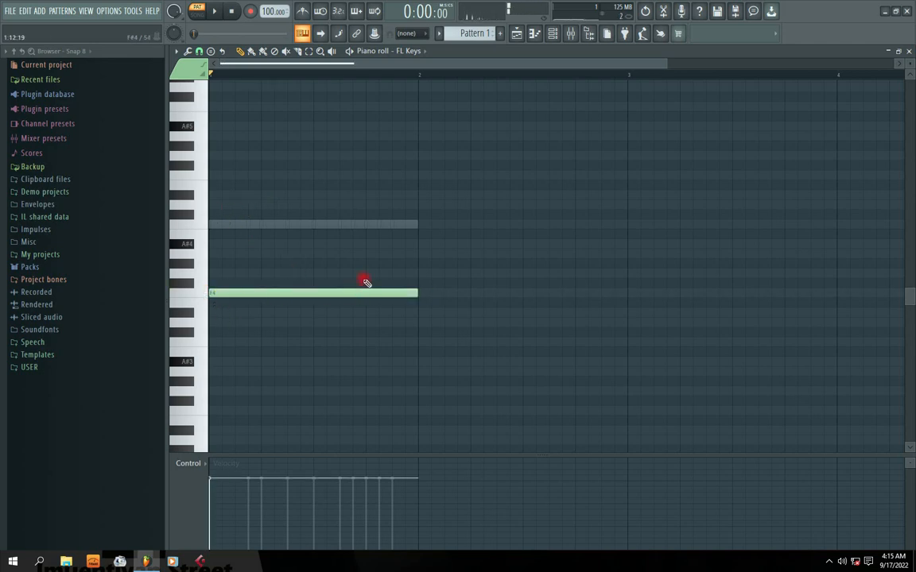
pyautogui.press('space')
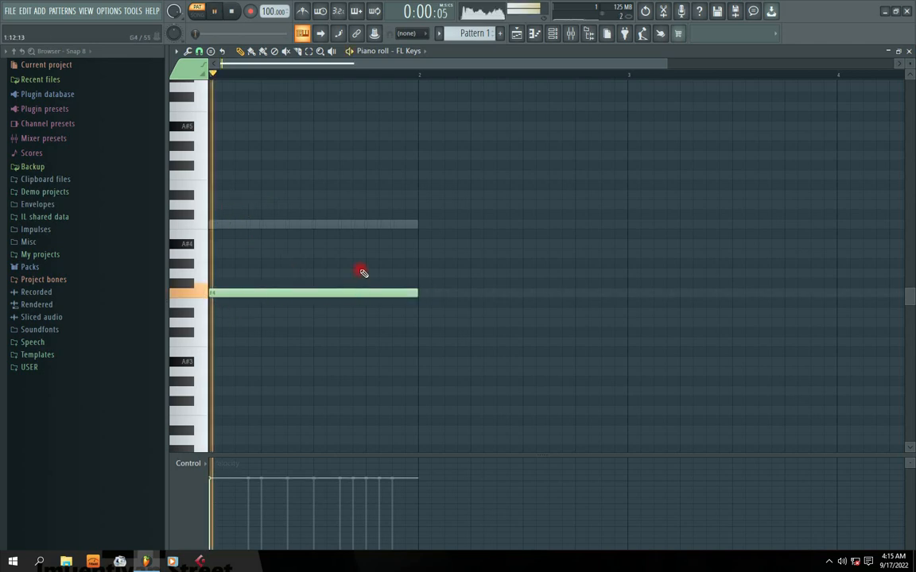
pyautogui.press('space')
# Step: Add a one-bar G4 note at bar 2 and a one-bar A4 note at bar 3, and start playback
pyautogui.click(419, 280)
pyautogui.moveTo(419, 280)
pyautogui.mouseDown()
pyautogui.moveTo(421, 263)
pyautogui.moveTo(421, 277)
pyautogui.mouseUp()
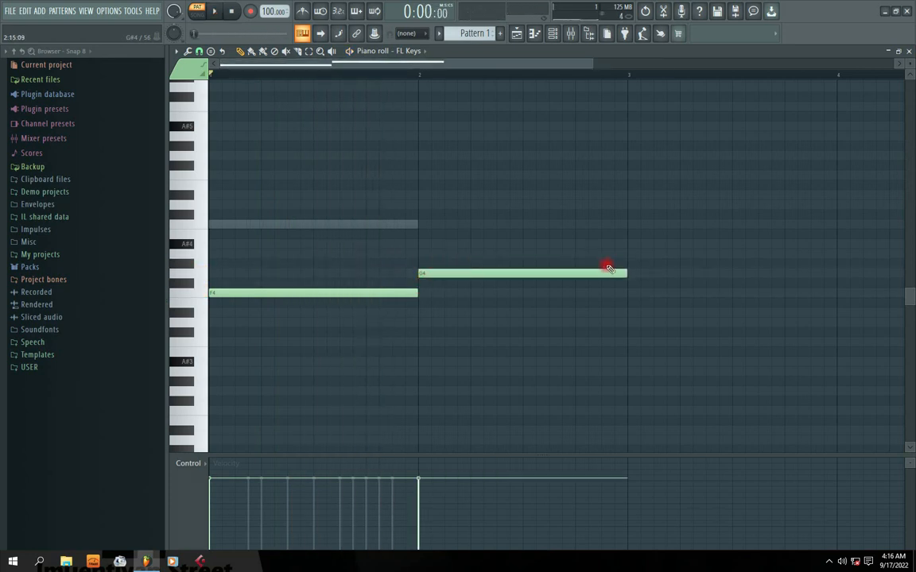
pyautogui.moveTo(636, 267); pyautogui.dragTo(627, 250)
pyautogui.press('space')
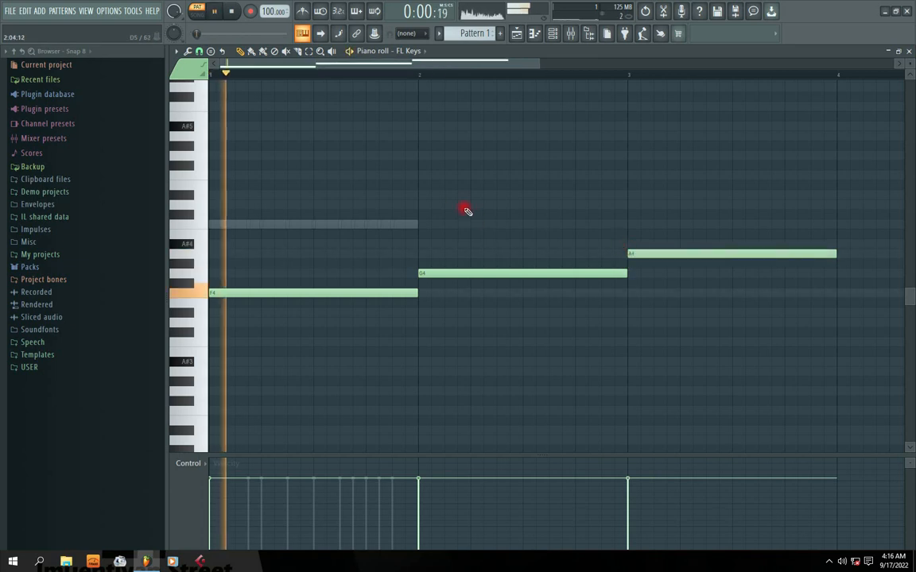
# Step: Delete the A4 note in bar 3 and shorten the G4 note to the first half of bar 2
pyautogui.moveTo(315, 64); pyautogui.dragTo(341, 65)
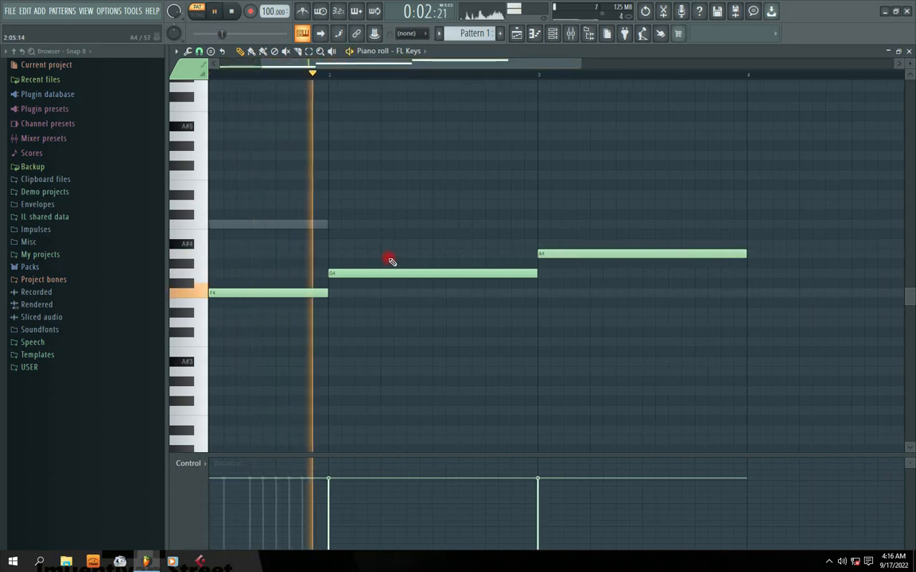
pyautogui.rightClick(567, 254)
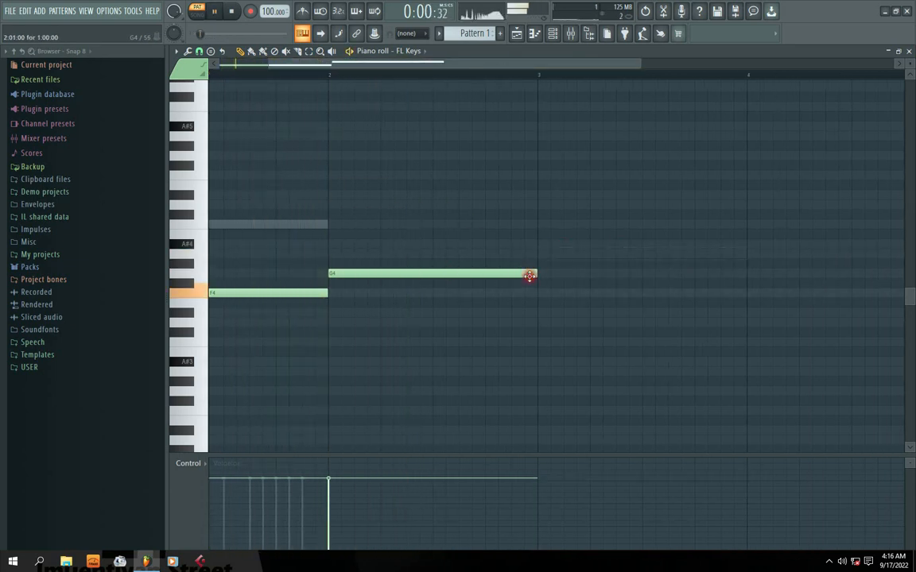
pyautogui.moveTo(538, 274); pyautogui.dragTo(431, 274)
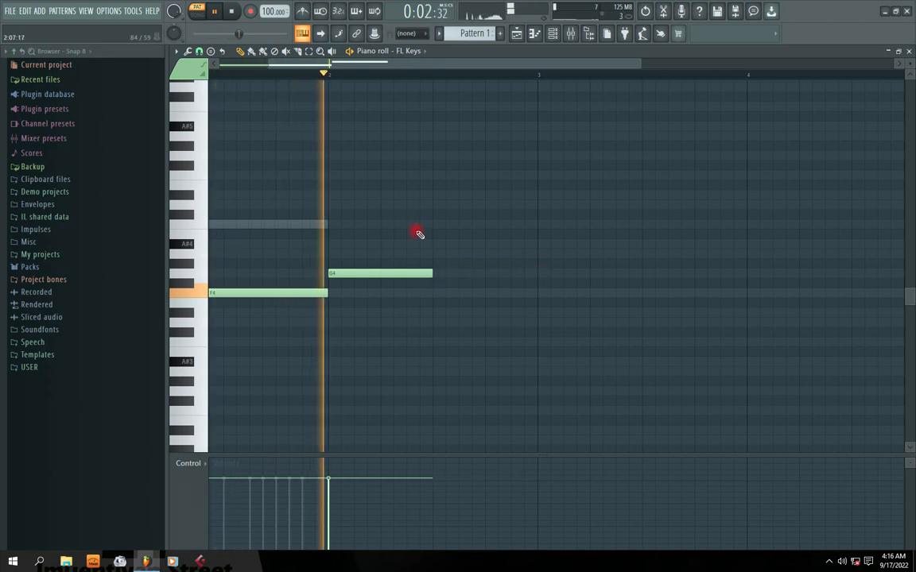
# Step: Place a half-bar G#4 note in the second half of bar 2 and play the bass line back
pyautogui.click(458, 263)
pyautogui.press('space')
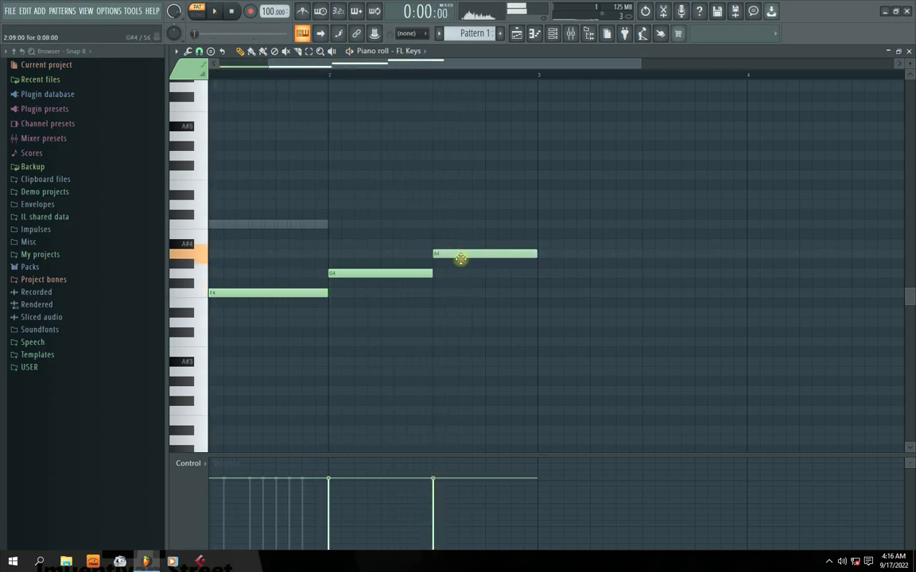
pyautogui.moveTo(369, 64); pyautogui.dragTo(233, 82)
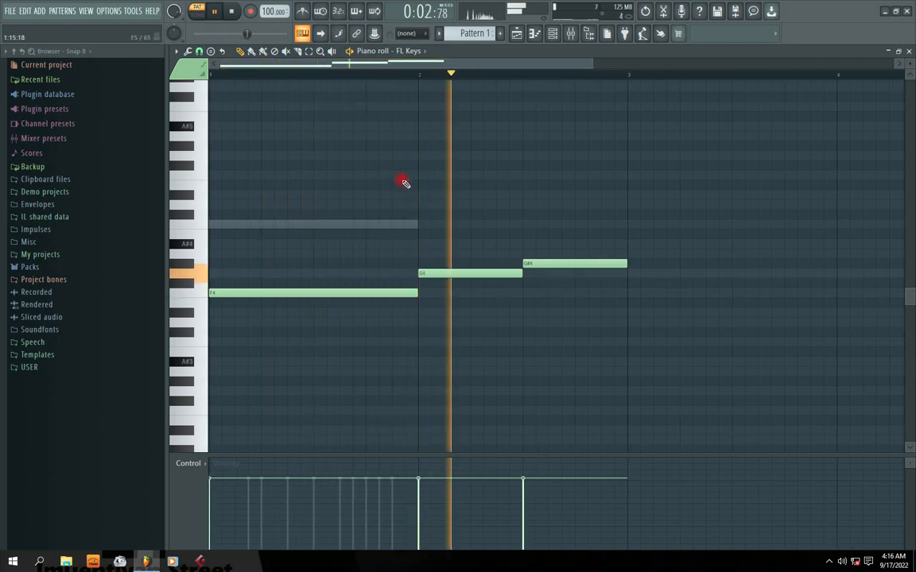
pyautogui.click(911, 50)
pyautogui.click(439, 256)
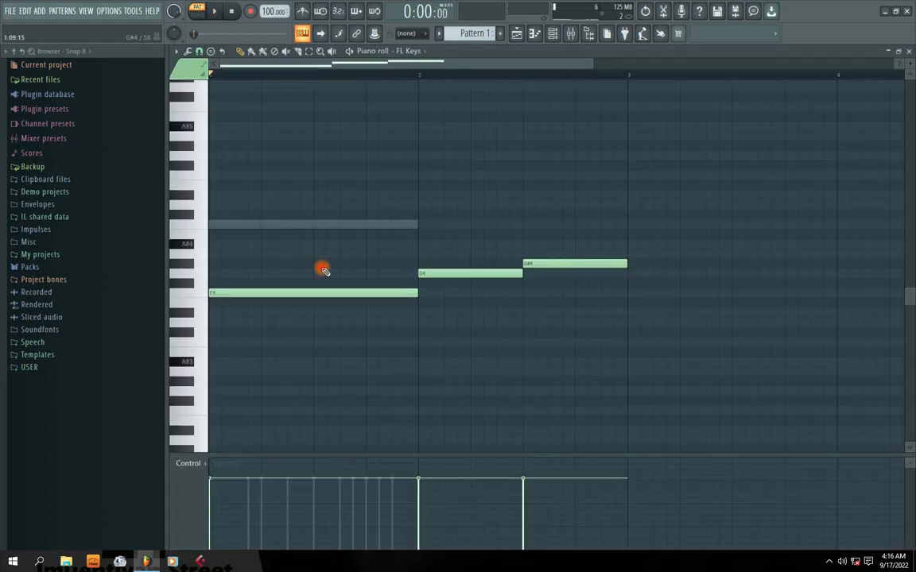
# Step: Add a one-bar G#4 note above the F4 in bar 1 and check the harmony by playing the pattern
pyautogui.click(212, 263)
pyautogui.press('space')
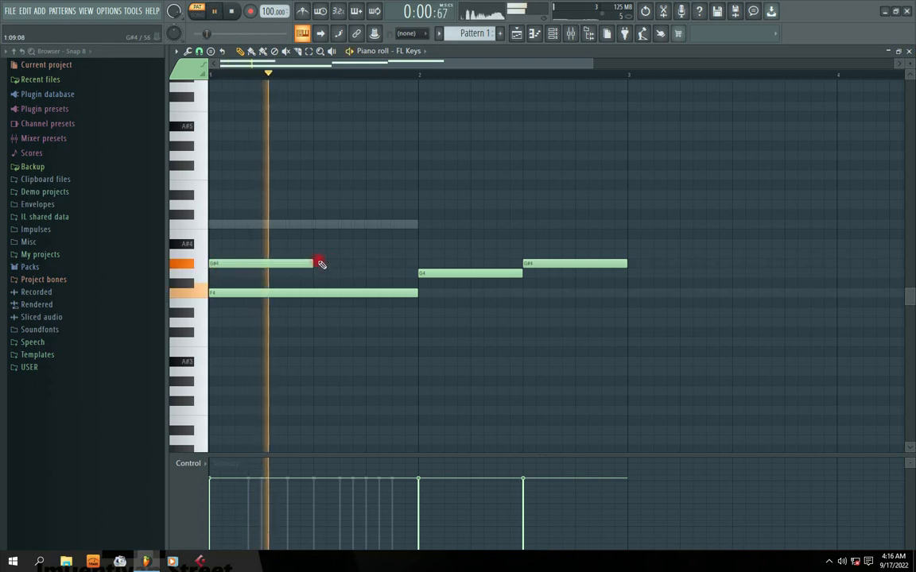
pyautogui.press('space')
pyautogui.moveTo(313, 263); pyautogui.dragTo(391, 269)
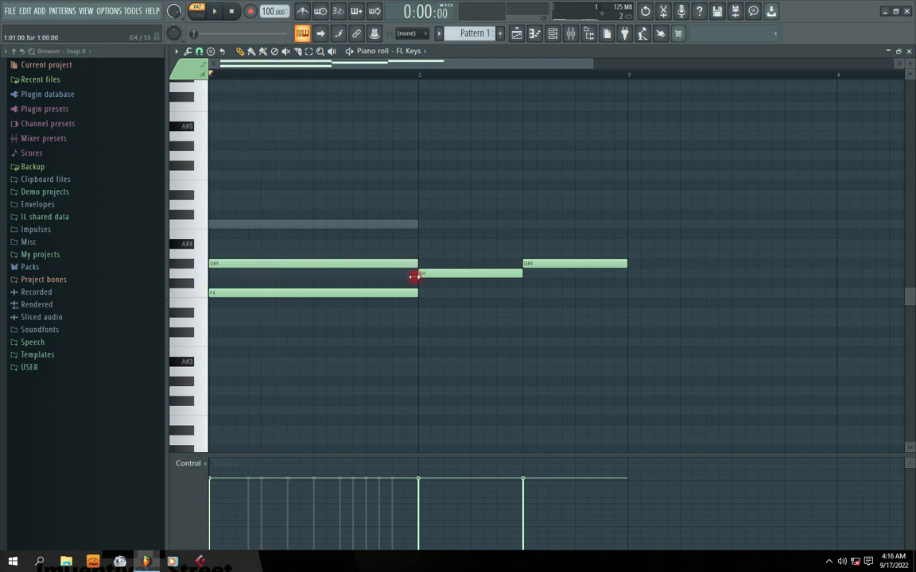
pyautogui.press('space')
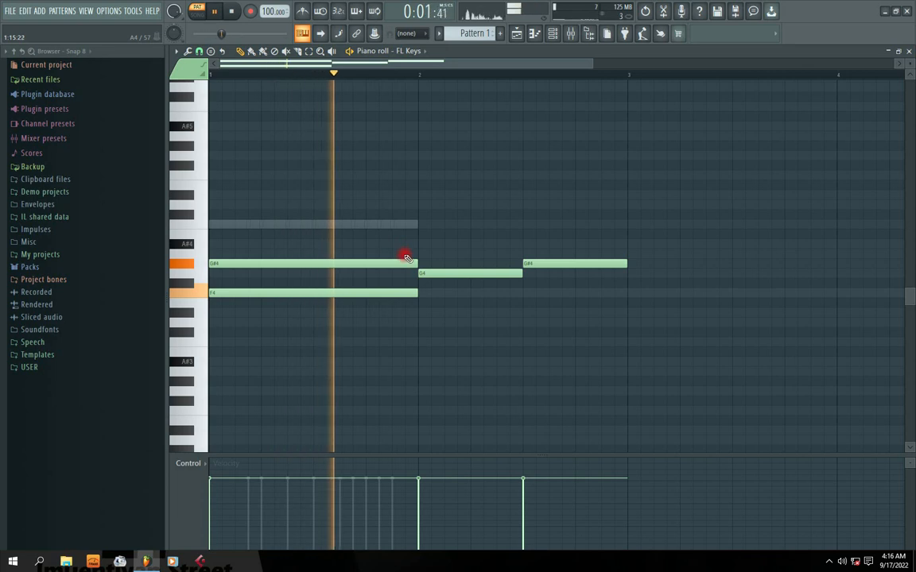
pyautogui.press('space')
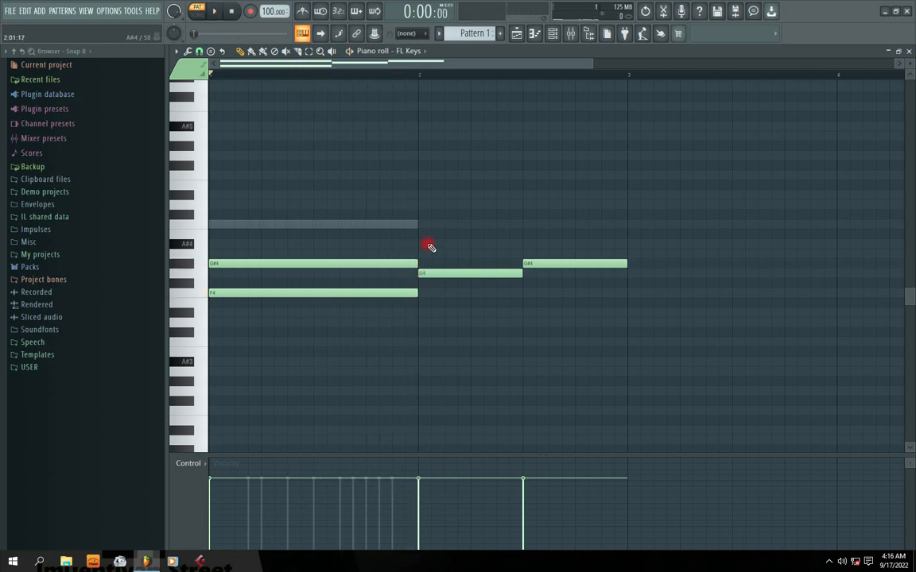
# Step: Add a half-bar A#4 note above the G4 at the start of bar 2 and play the pattern
pyautogui.click(419, 243)
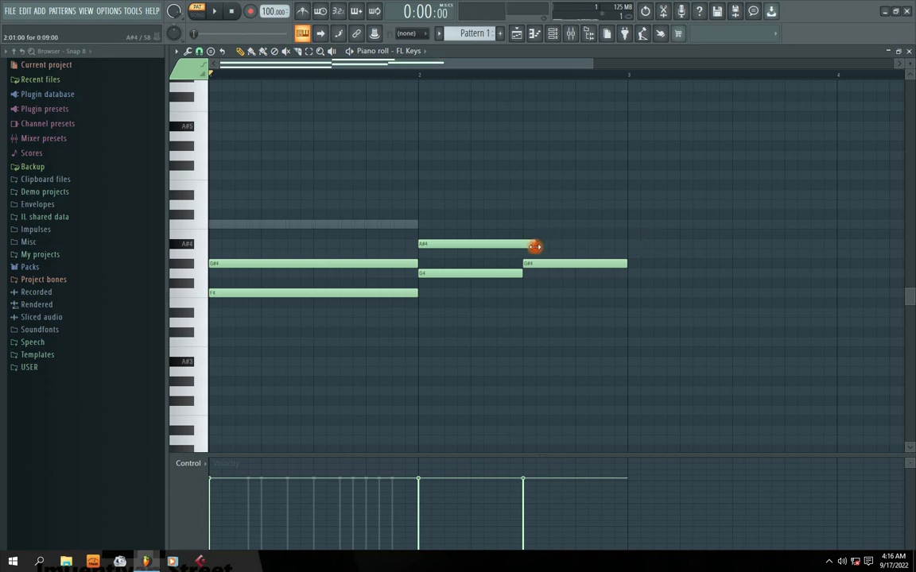
pyautogui.press('space')
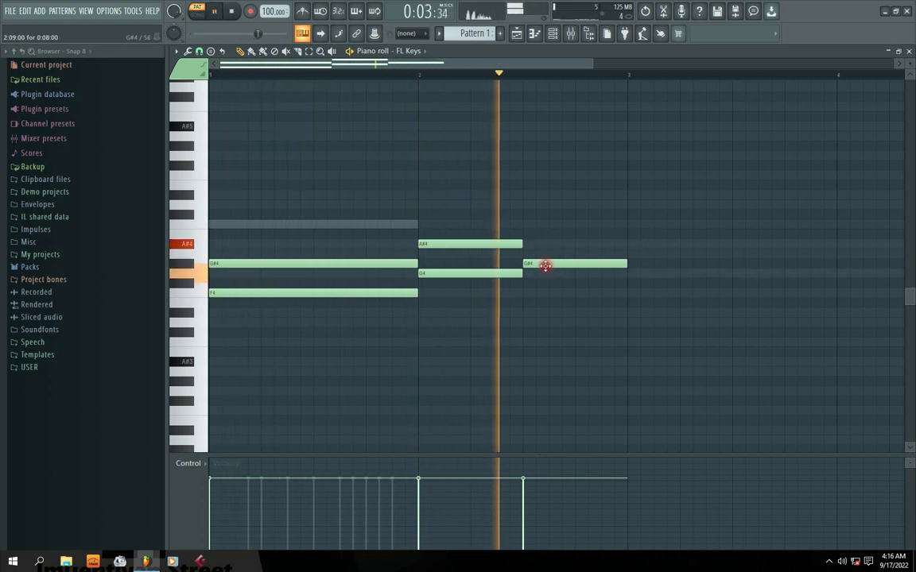
# Step: Add a half-bar C5 note above the G#4 in the second half of bar 2 and play the pattern
pyautogui.press('space')
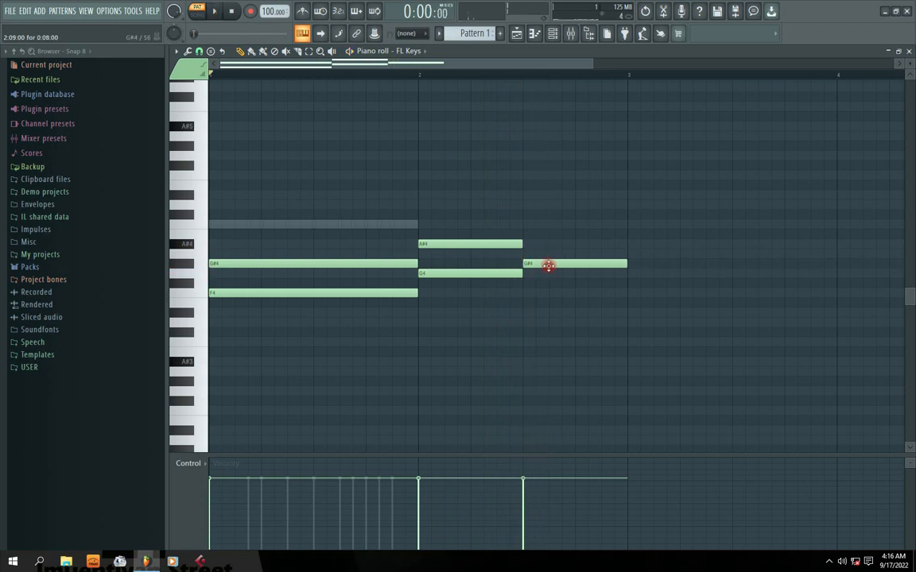
pyautogui.click(529, 234)
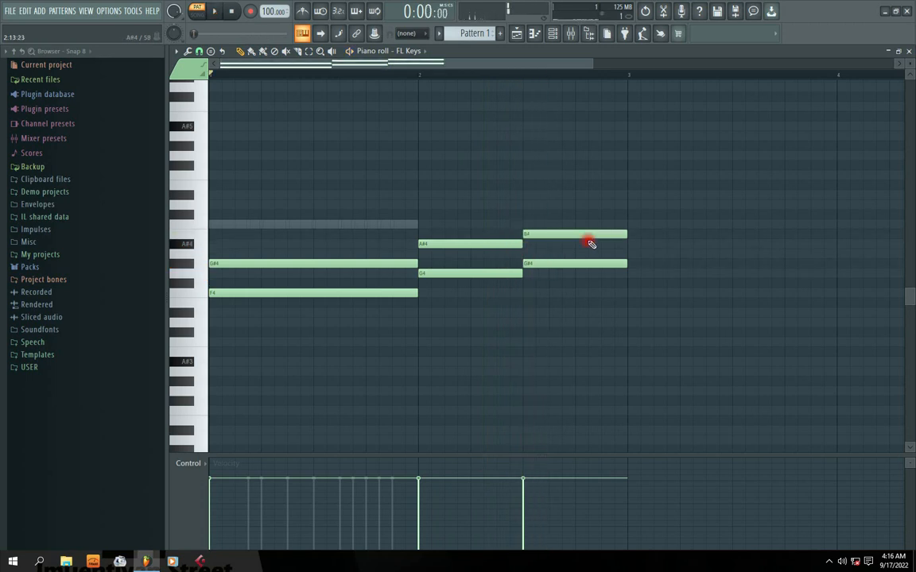
pyautogui.press('space')
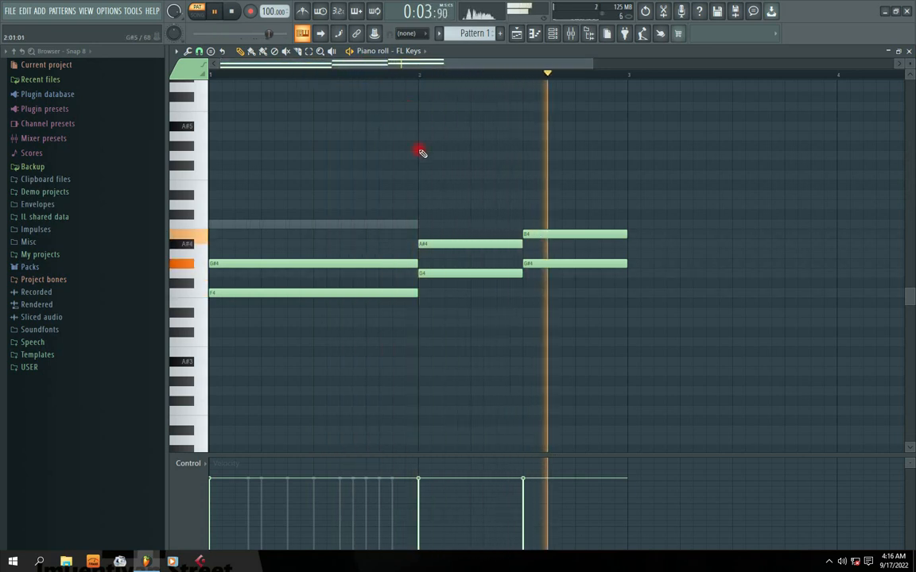
pyautogui.press('space')
pyautogui.moveTo(541, 234); pyautogui.dragTo(540, 225)
pyautogui.press('space')
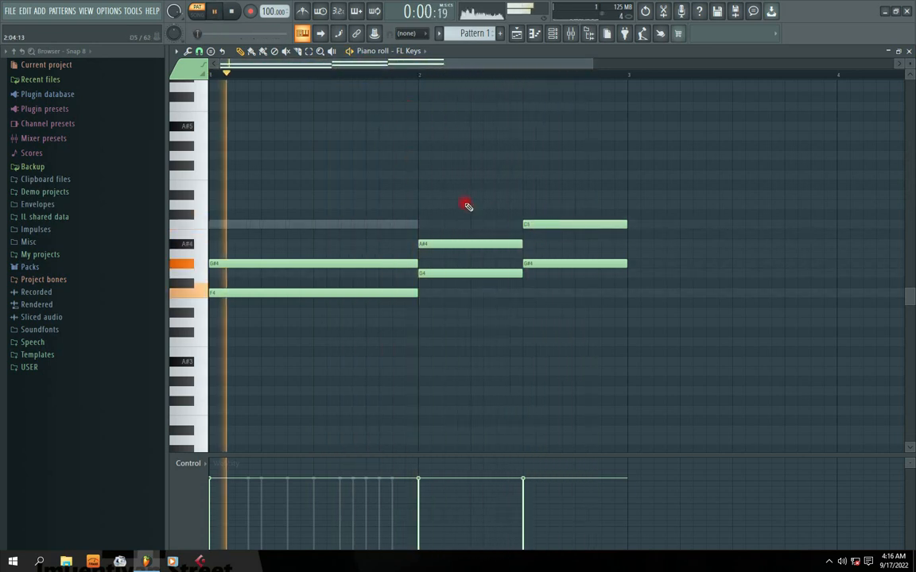
pyautogui.press('space')
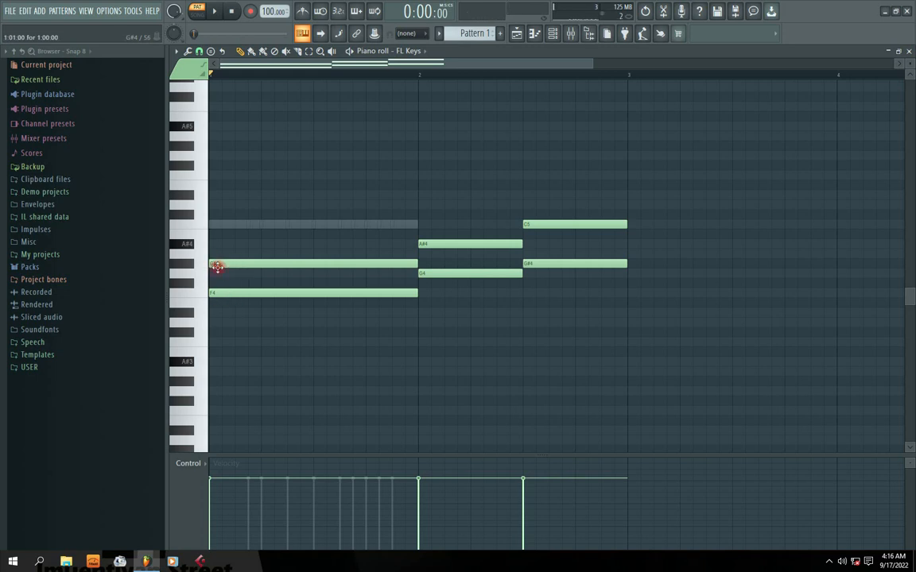
# Step: Add a one-bar C5 note above the G#4 in bar 1 and check the chord by playing the pattern
pyautogui.press('space')
pyautogui.moveTo(213, 229); pyautogui.dragTo(421, 227)
pyautogui.press('space')
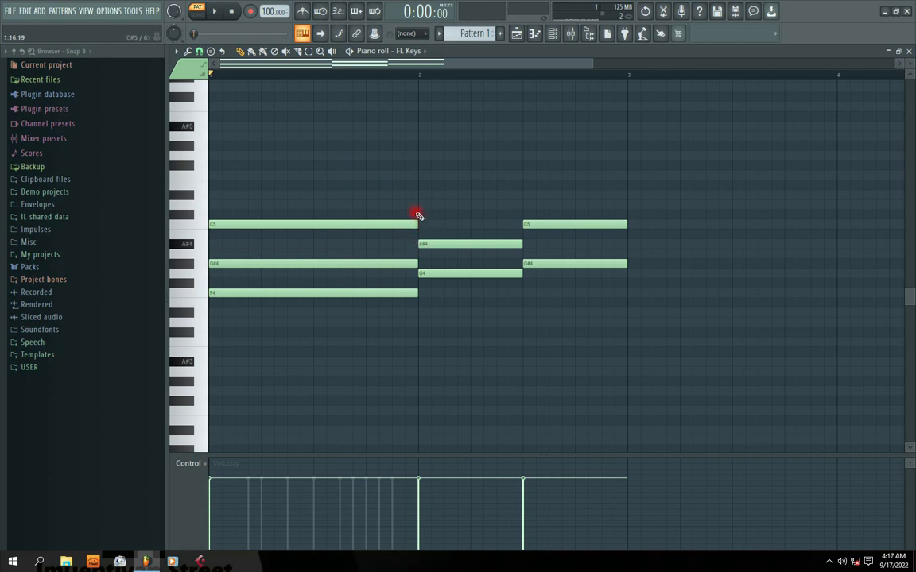
# Step: Top the two bar 2 chords with half-bar notes, D5 on the first and D#5 on the second, and play the pattern
pyautogui.click(421, 205)
pyautogui.press('space')
pyautogui.press('space')
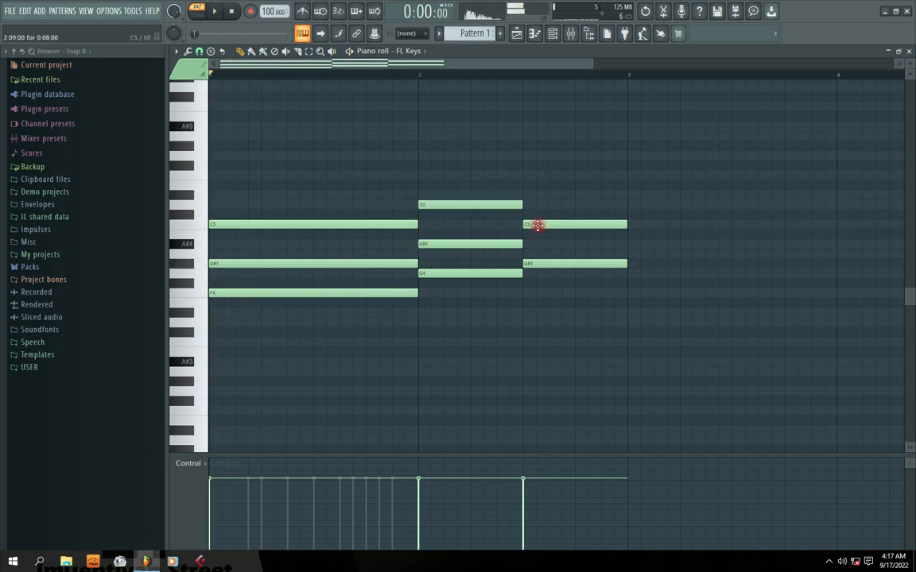
pyautogui.click(526, 196)
pyautogui.press('space')
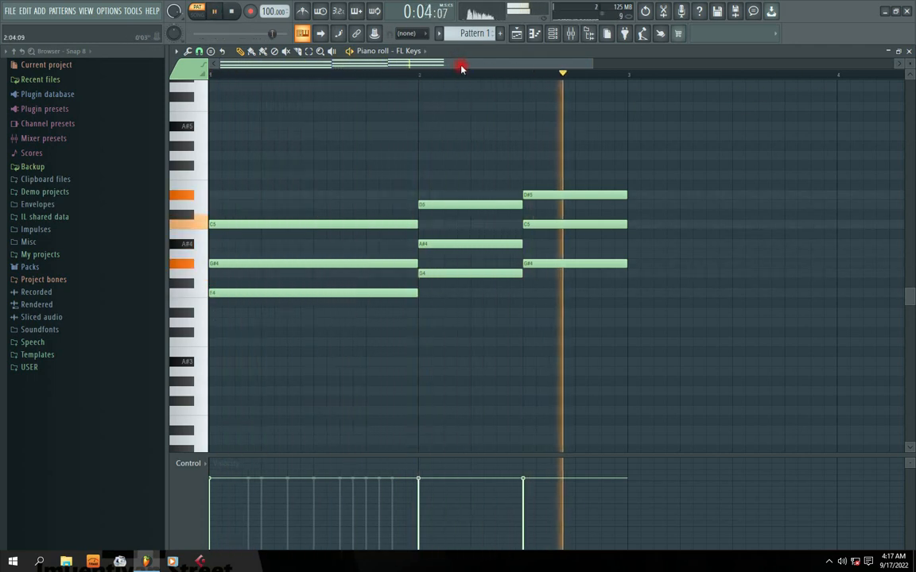
# Step: Close the piano roll, turn on loop mode in the channel rack to repeat the drum steps through bar 2, and play the pattern
pyautogui.click(909, 52)
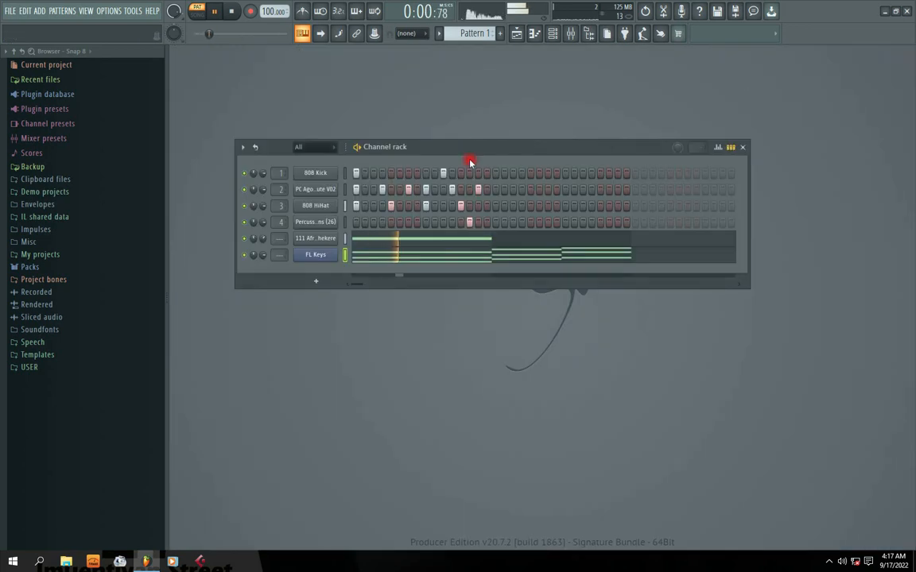
pyautogui.press('space')
pyautogui.rightClick(279, 256)
pyautogui.click(286, 265)
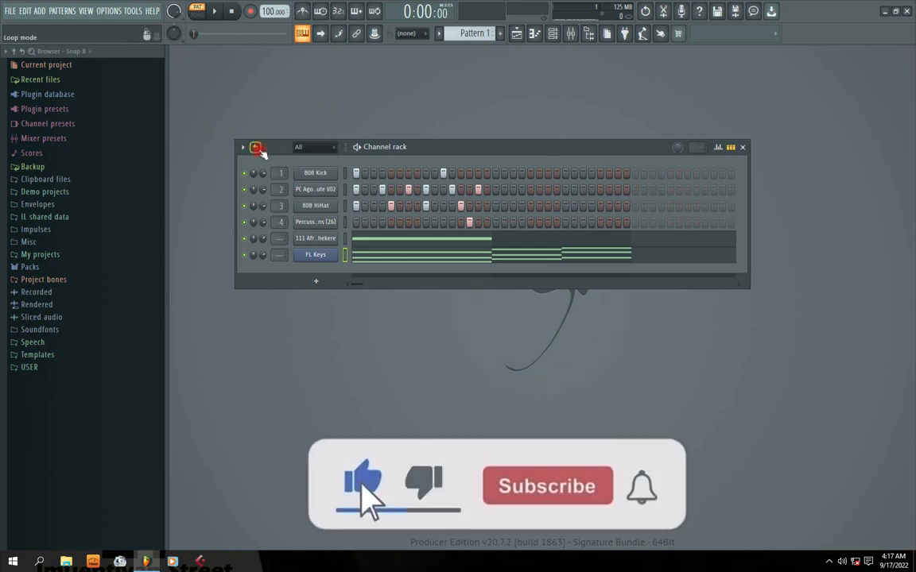
pyautogui.press('space')
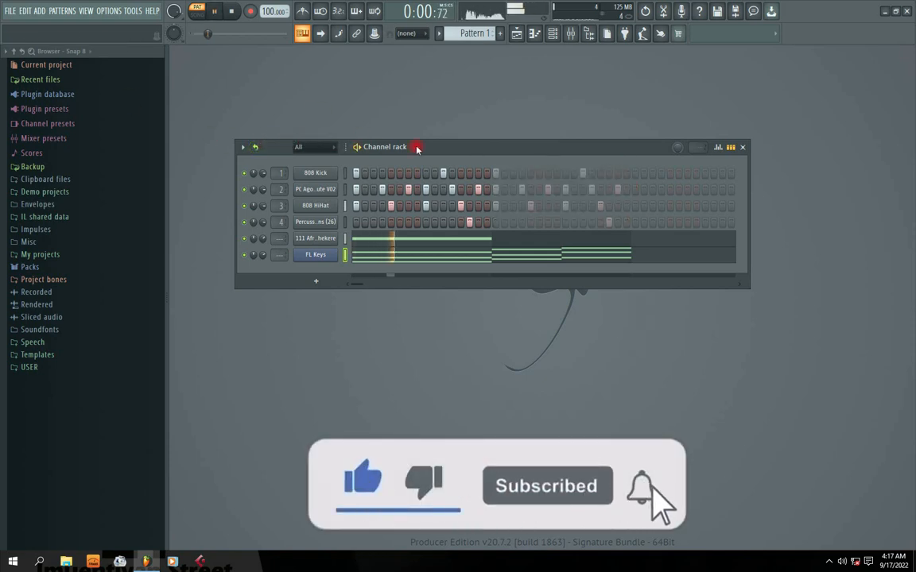
pyautogui.moveTo(413, 148); pyautogui.dragTo(408, 158)
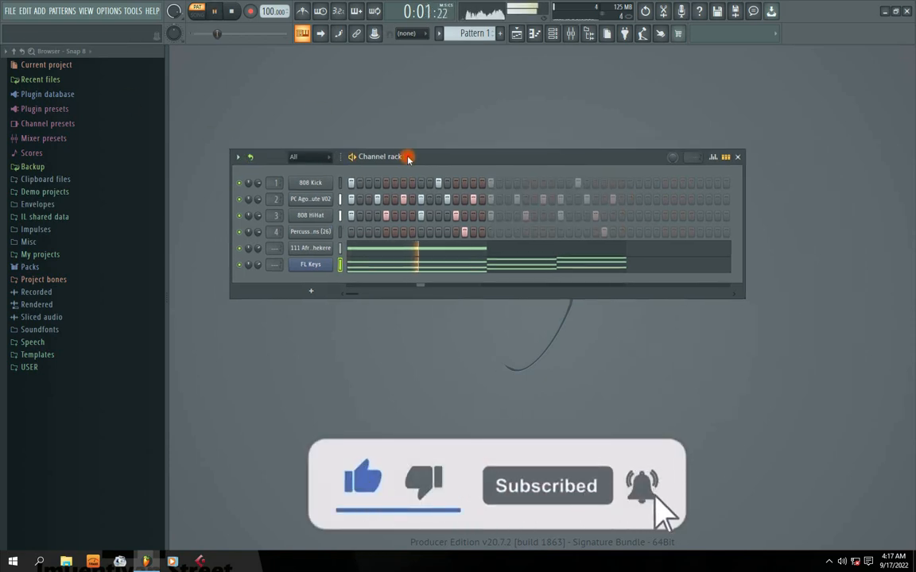
# Step: Extend the African Shekere loop by adding a second one-bar C5 note in bar 2
pyautogui.click(478, 247)
pyautogui.click(476, 232)
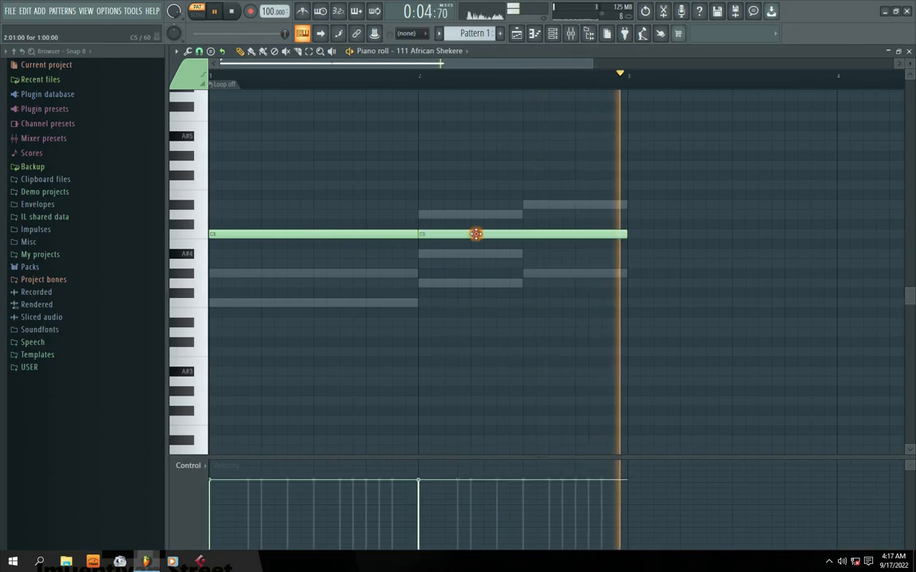
pyautogui.click(908, 50)
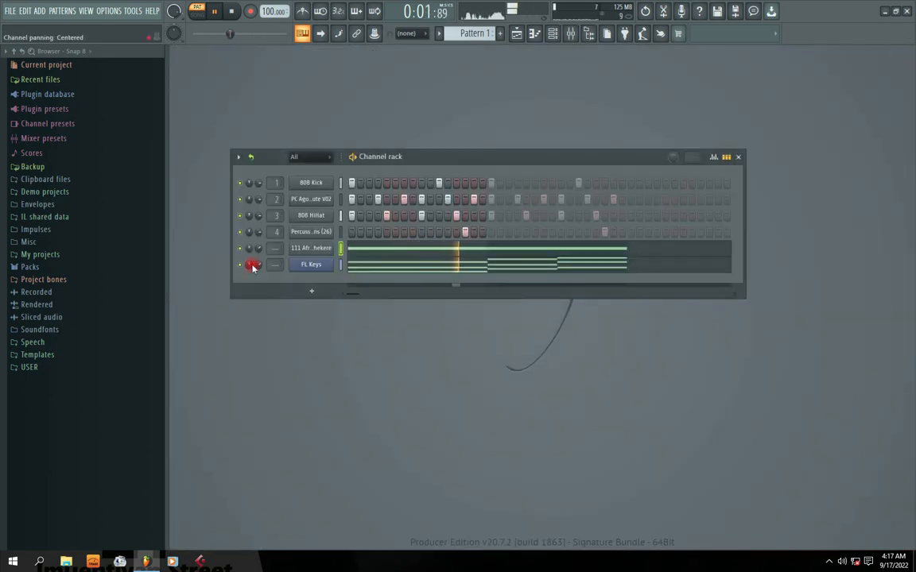
# Step: Add a one-bar C4 note below the F4 in bar 1 of the FL Keys part and play the pattern
pyautogui.click(383, 266)
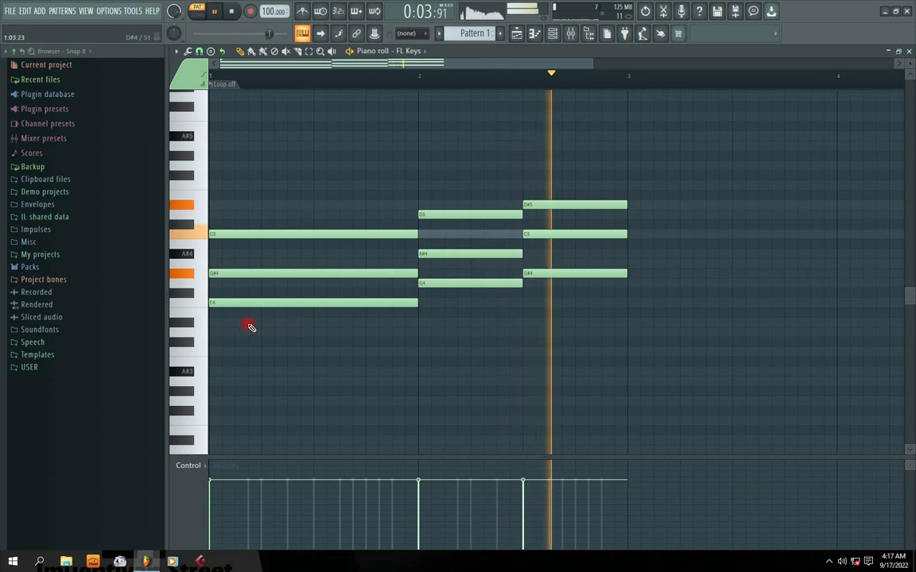
pyautogui.press('space')
pyautogui.click(186, 342)
pyautogui.click(212, 342)
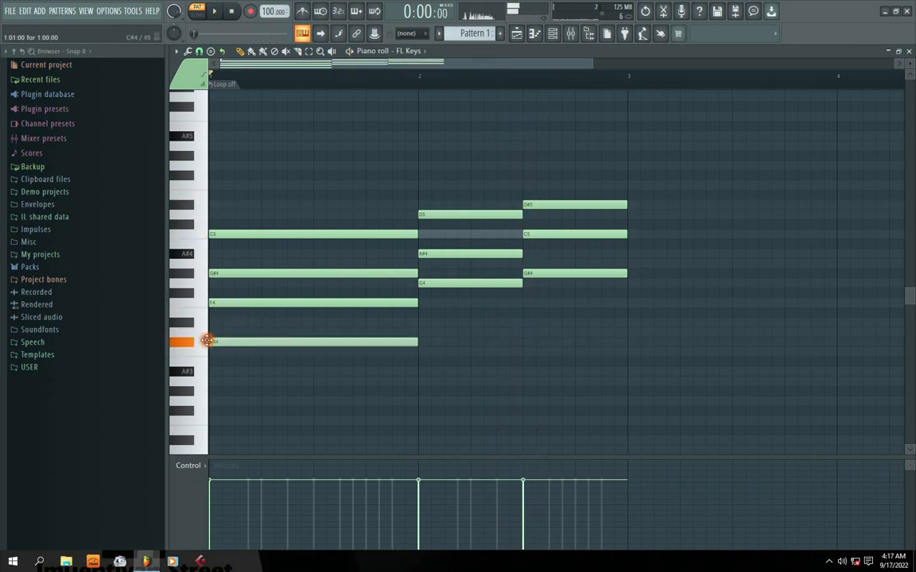
pyautogui.press('space')
pyautogui.press('space')
pyautogui.moveTo(249, 340); pyautogui.dragTo(237, 356)
pyautogui.press('space')
pyautogui.press('space')
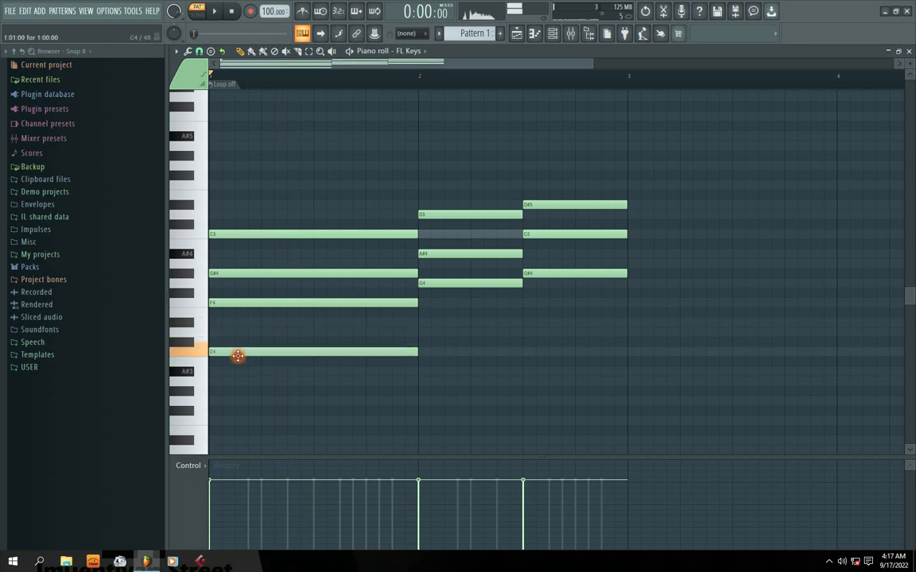
pyautogui.press('space')
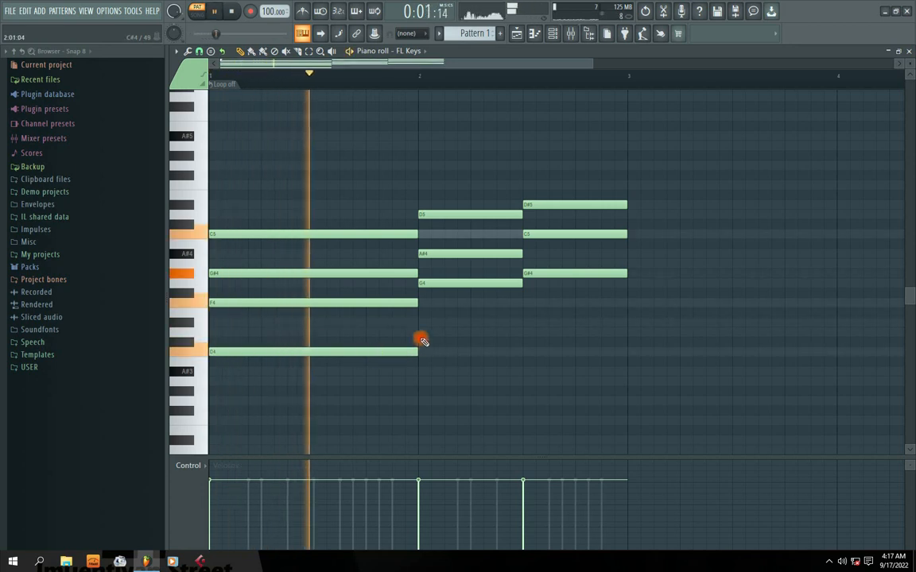
# Step: Add a half-bar D4 note below the G4 at the start of bar 2 and play the pattern
pyautogui.press('space')
pyautogui.moveTo(419, 350)
pyautogui.mouseDown()
pyautogui.moveTo(418, 331)
pyautogui.moveTo(420, 345)
pyautogui.mouseUp()
pyautogui.press('space')
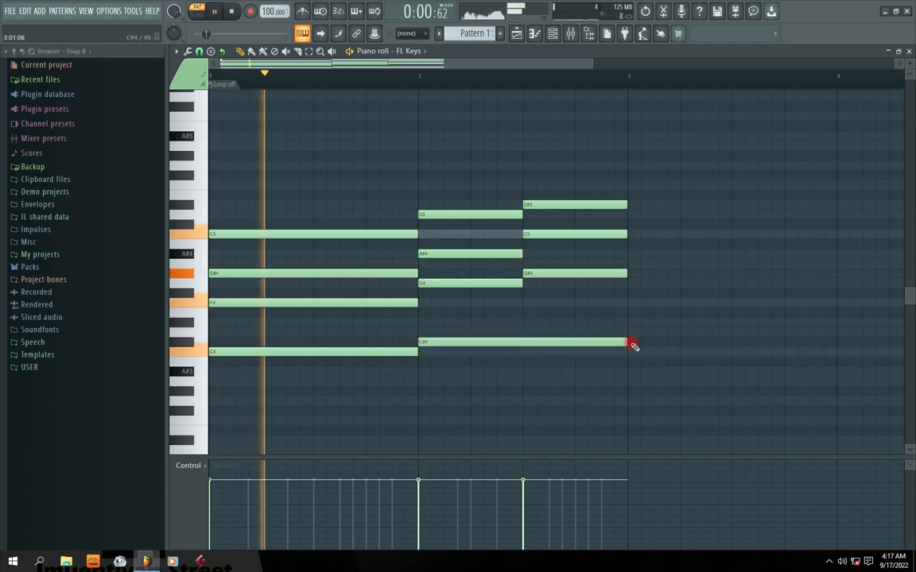
pyautogui.moveTo(626, 344); pyautogui.dragTo(523, 344)
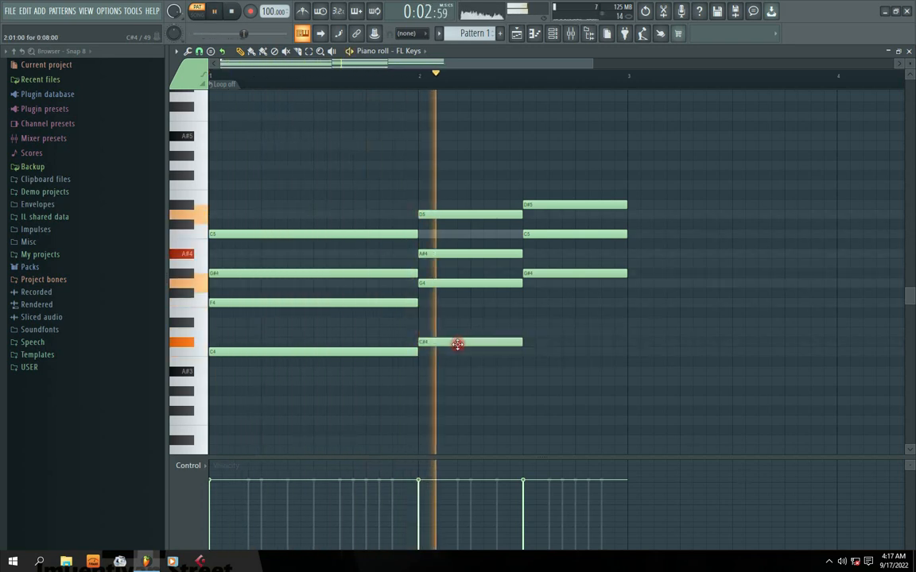
pyautogui.press('space')
pyautogui.moveTo(448, 342); pyautogui.dragTo(447, 332)
pyautogui.press('space')
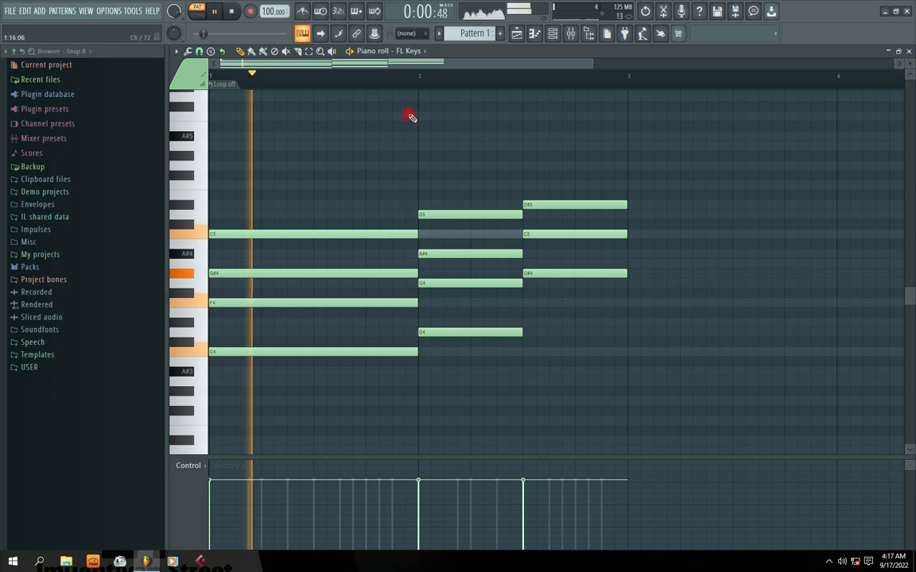
# Step: Add a half-bar D#4 note below the G#4 in the second half of bar 2, then play the pattern and close the piano roll
pyautogui.moveTo(402, 63); pyautogui.dragTo(408, 64)
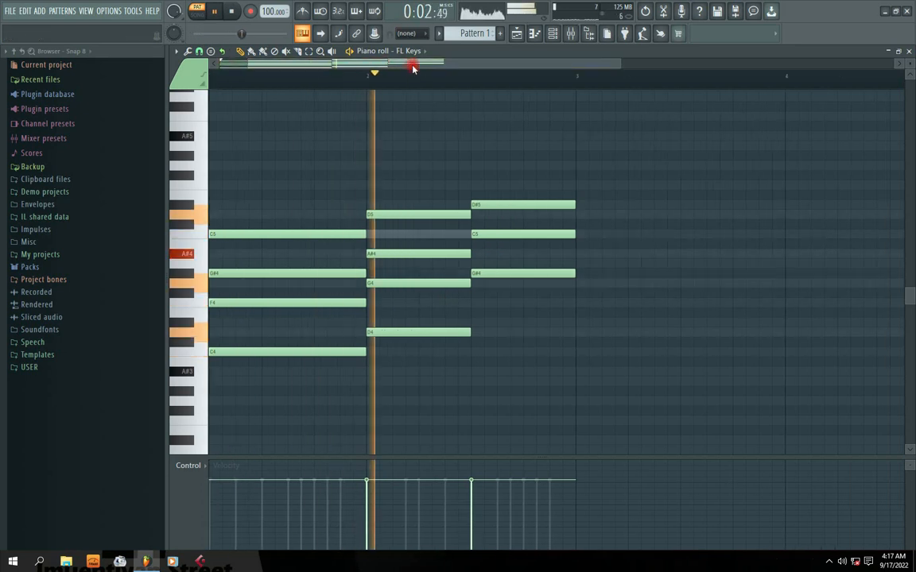
pyautogui.press('space')
pyautogui.click(477, 321)
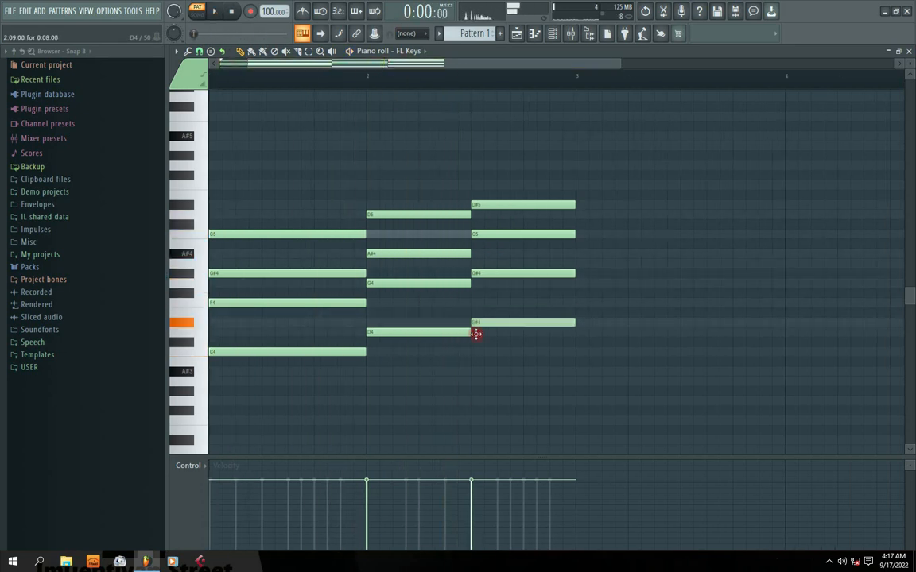
pyautogui.press('space')
pyautogui.click(908, 51)
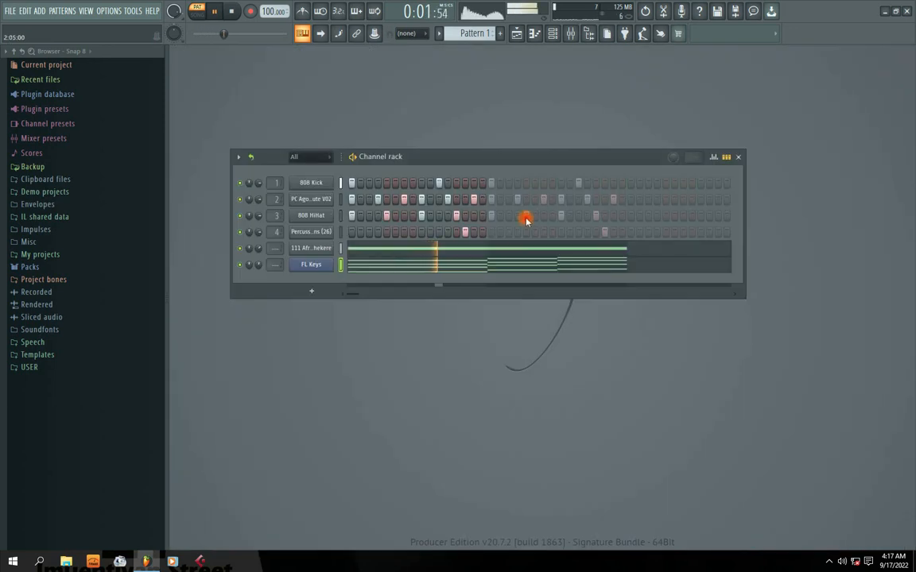
# Step: Try the FL Keys channel volume at 74% during playback and return it to 57%
pyautogui.moveTo(430, 155); pyautogui.dragTo(427, 141)
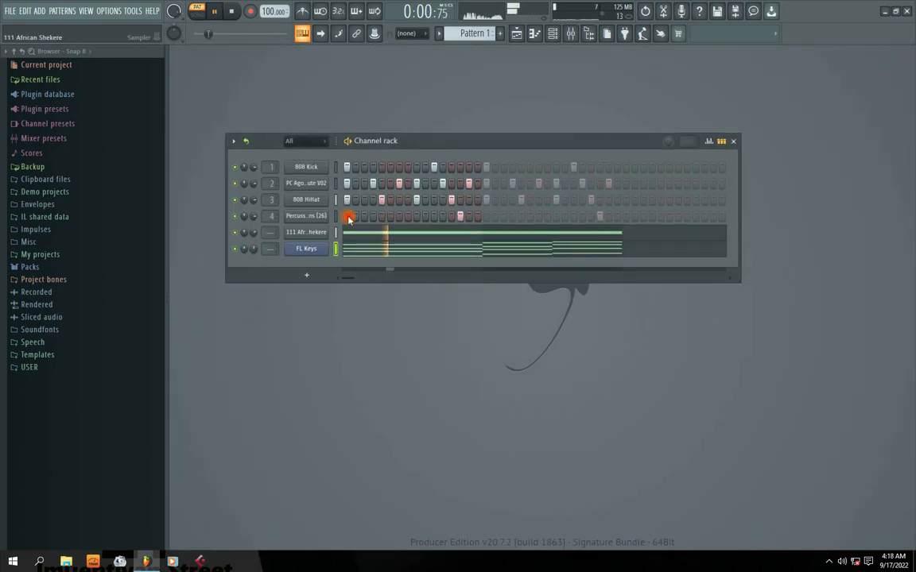
pyautogui.moveTo(450, 143); pyautogui.dragTo(473, 144)
pyautogui.click(275, 250)
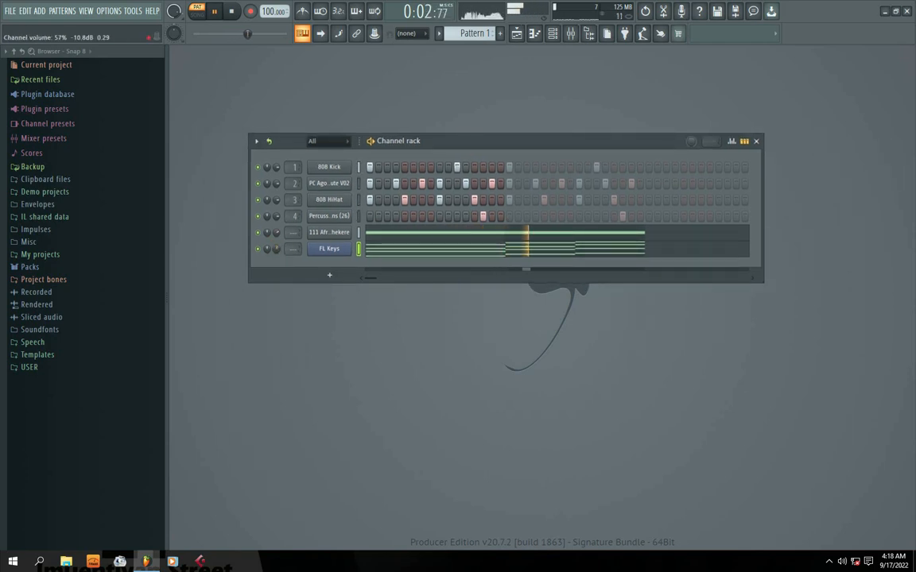
pyautogui.moveTo(276, 249); pyautogui.dragTo(276, 240)
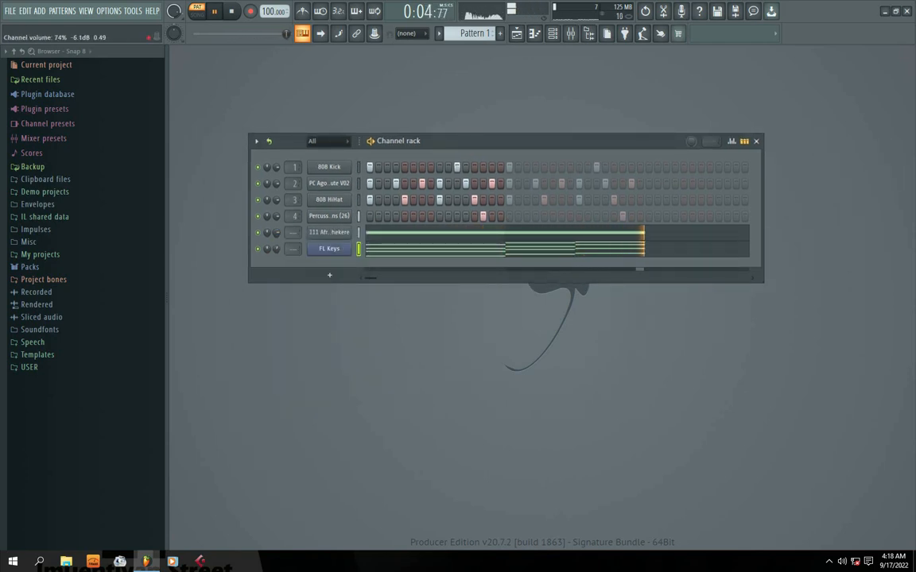
pyautogui.click(290, 233)
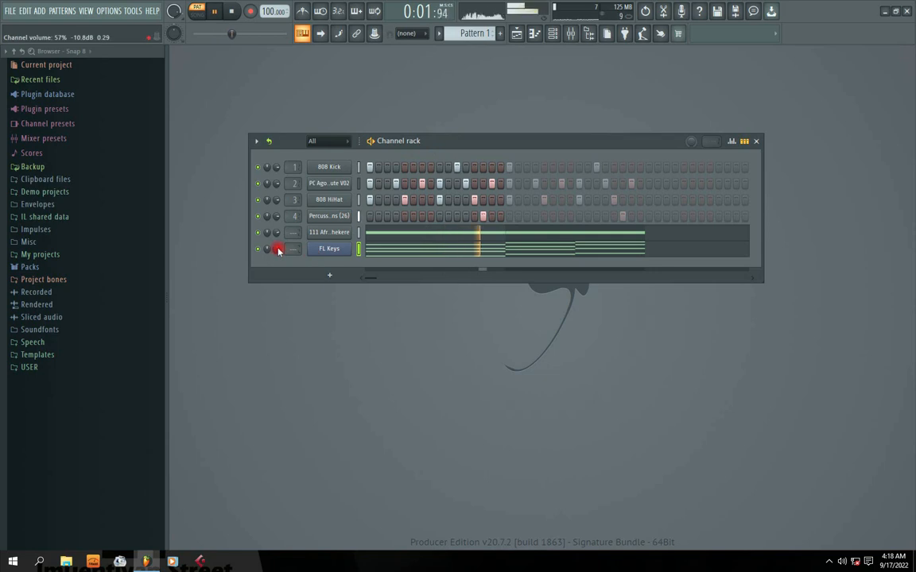
pyautogui.moveTo(408, 144); pyautogui.dragTo(431, 145)
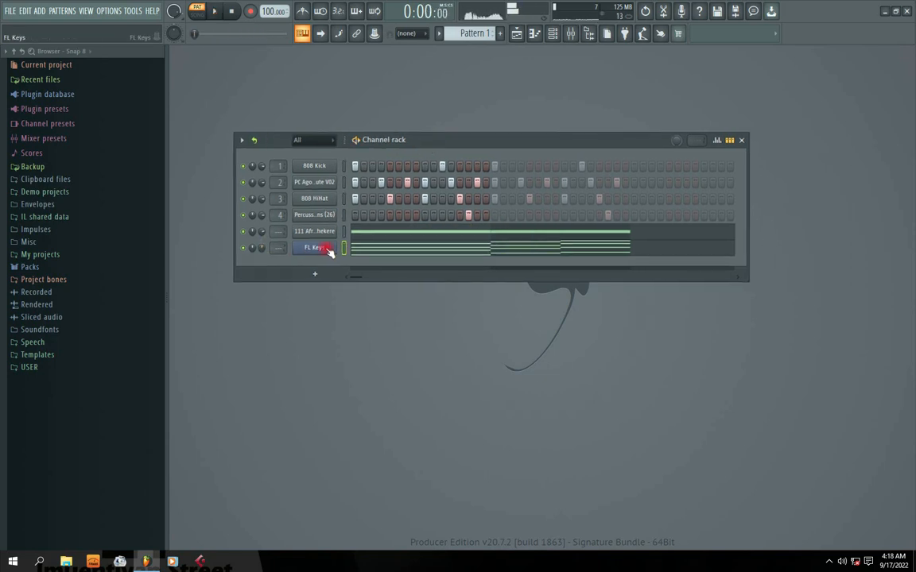
# Step: Try the Rhodes (FL) sound on FL Keys while playing the pattern
pyautogui.click(326, 248)
pyautogui.click(505, 218)
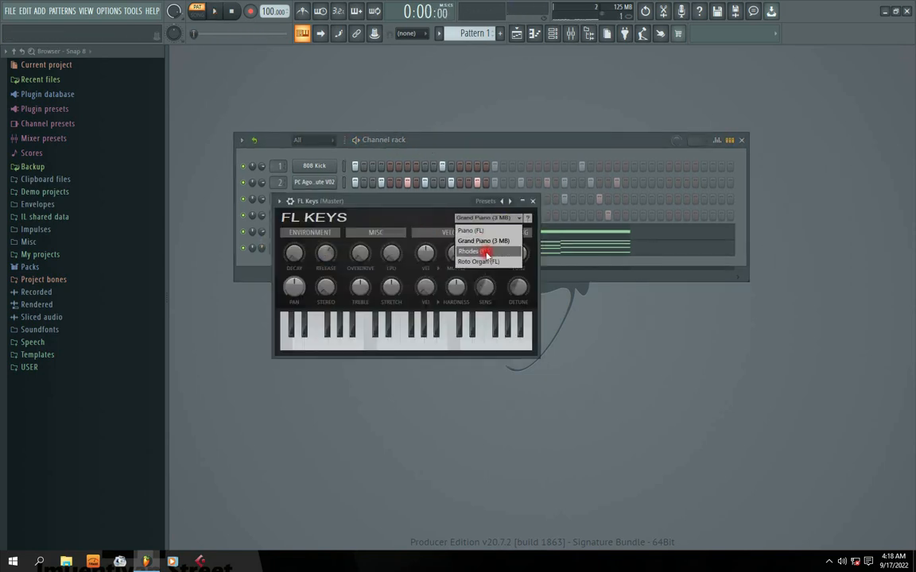
pyautogui.click(486, 252)
pyautogui.press('space')
pyautogui.click(533, 202)
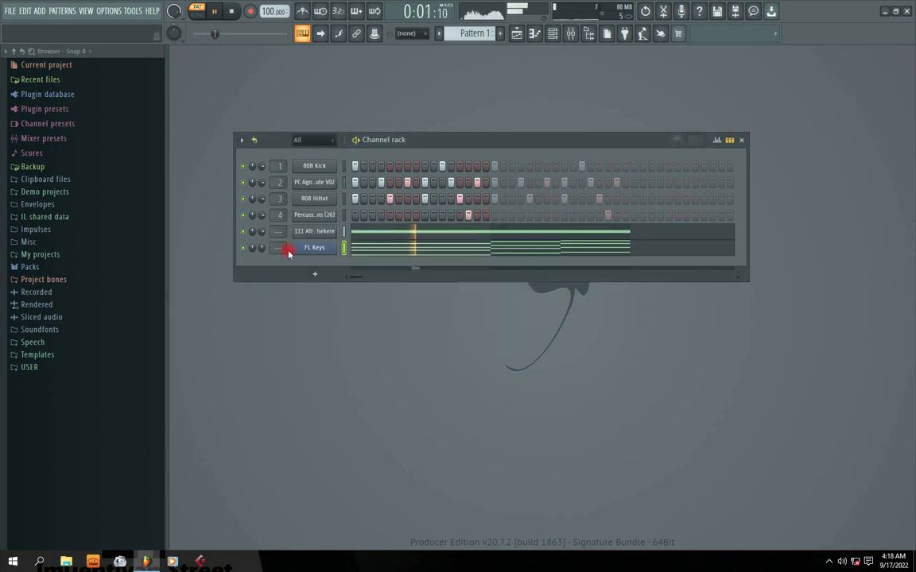
# Step: Try the Roto Organ (FL) sound on FL Keys, then stop playback
pyautogui.click(314, 247)
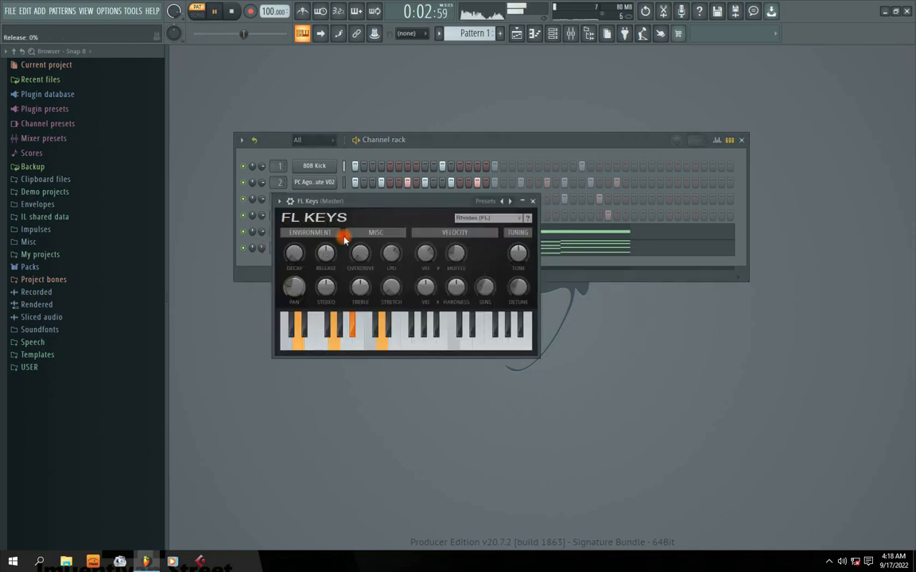
pyautogui.click(486, 219)
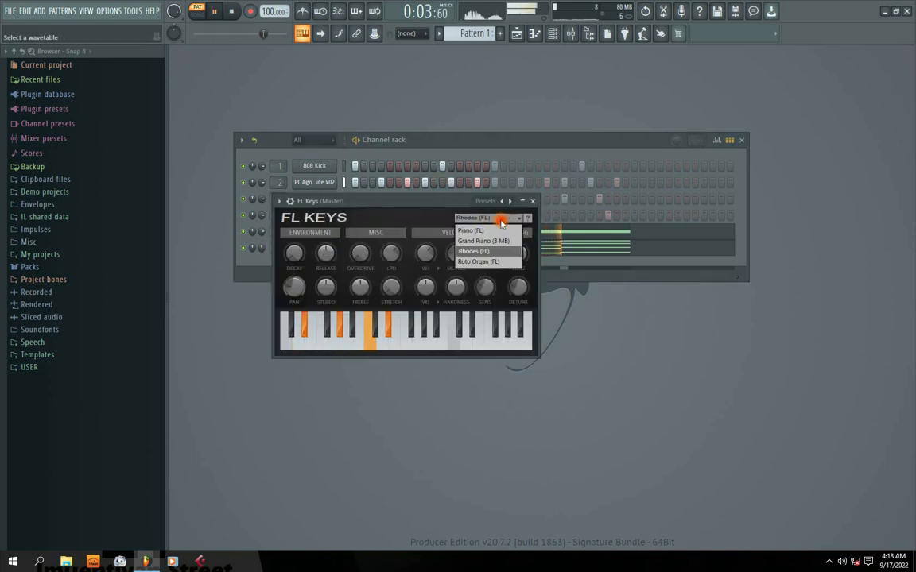
pyautogui.click(478, 263)
pyautogui.click(532, 201)
pyautogui.press('space')
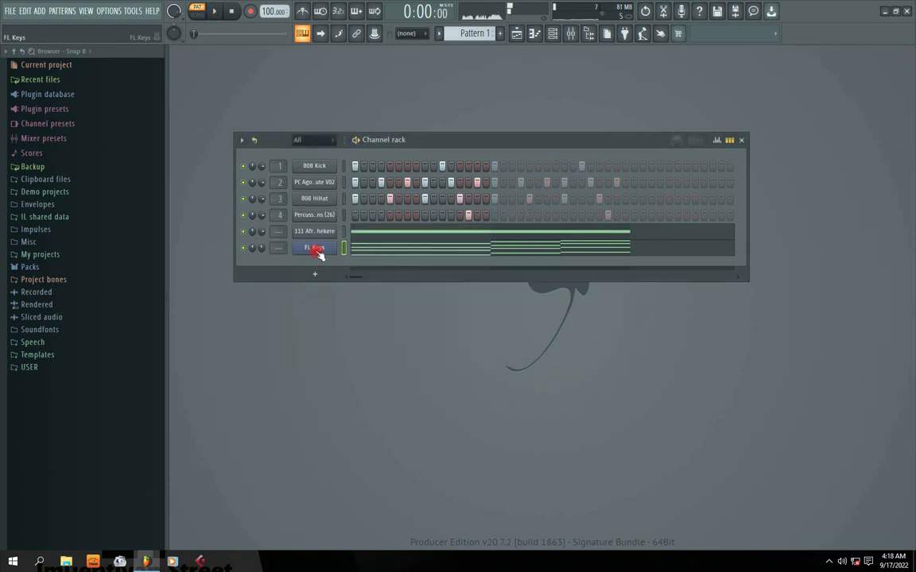
# Step: Set the FL Keys sound to Piano (FL) and play the pattern
pyautogui.click(315, 248)
pyautogui.click(485, 217)
pyautogui.click(487, 230)
pyautogui.press('space')
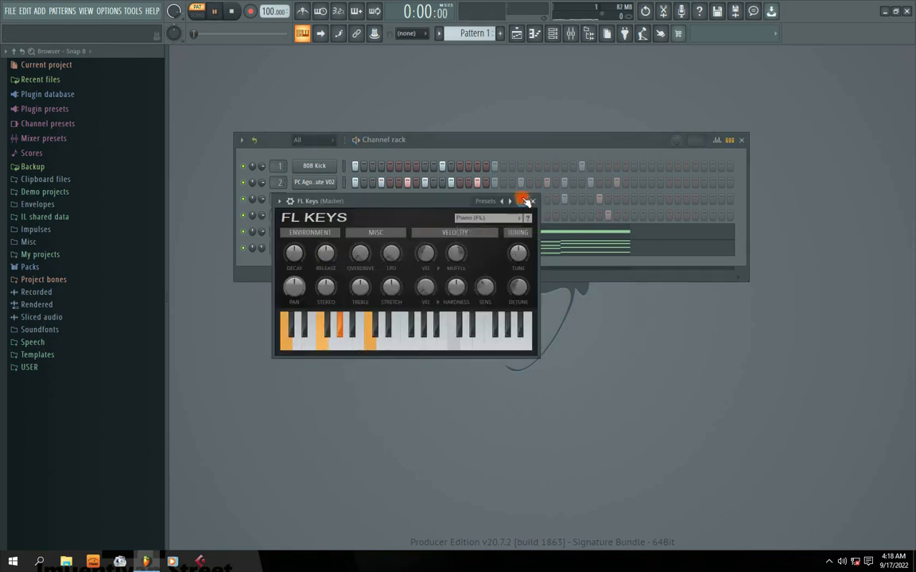
# Step: Close the FL Keys window, lower the FL Keys channel volume to 50% during playback, and stop the pattern
pyautogui.click(532, 201)
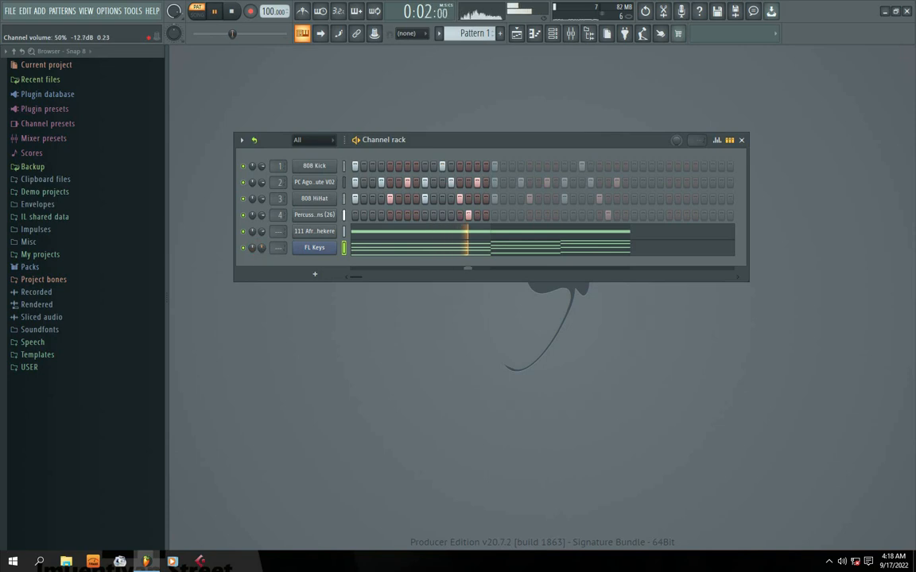
pyautogui.moveTo(421, 143); pyautogui.dragTo(425, 151)
pyautogui.rightClick(271, 243)
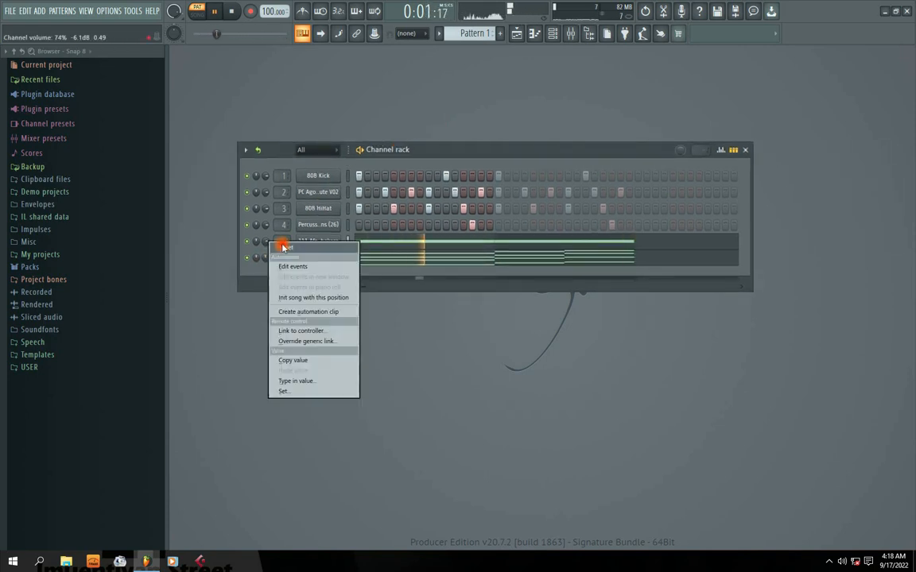
pyautogui.click(268, 257)
pyautogui.moveTo(437, 153); pyautogui.dragTo(459, 151)
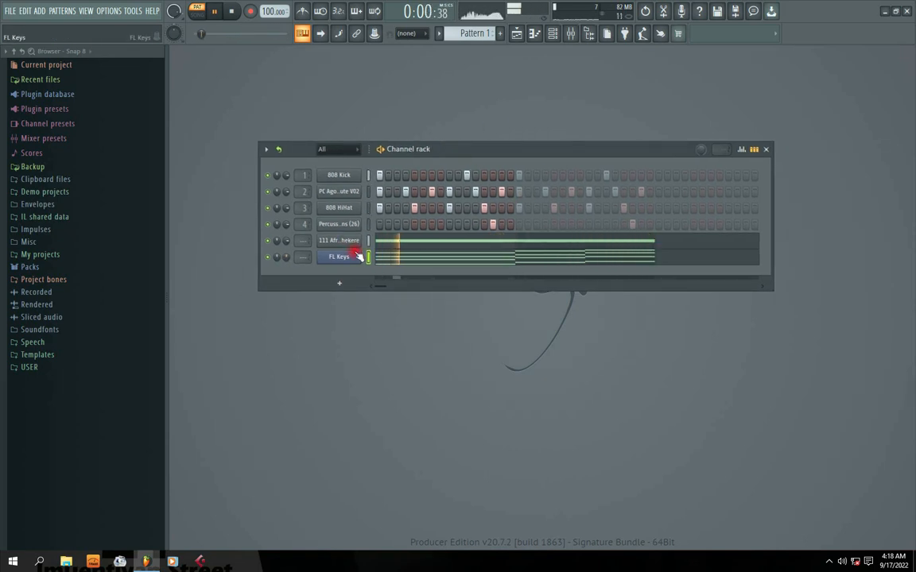
pyautogui.moveTo(451, 155); pyautogui.dragTo(446, 151)
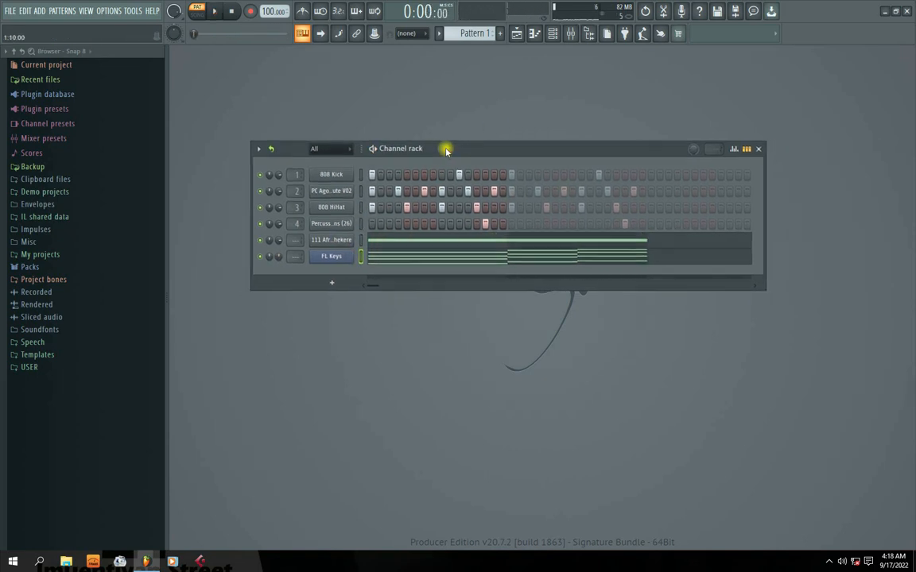
# Step: Add a FLEX instrument channel, try its Blue Cordian preset, and switch to the General Midi Library pack
pyautogui.click(332, 284)
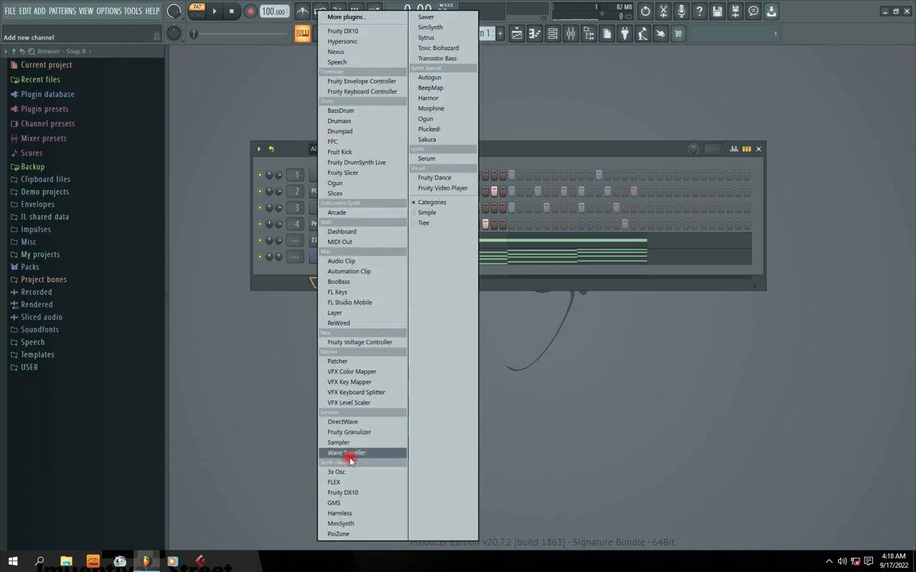
pyautogui.click(348, 483)
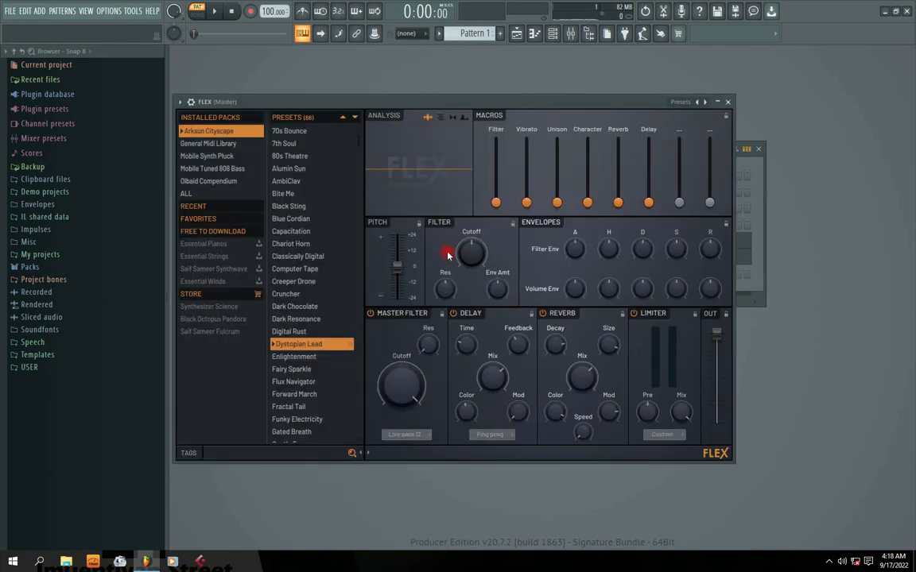
pyautogui.click(291, 220)
pyautogui.click(223, 144)
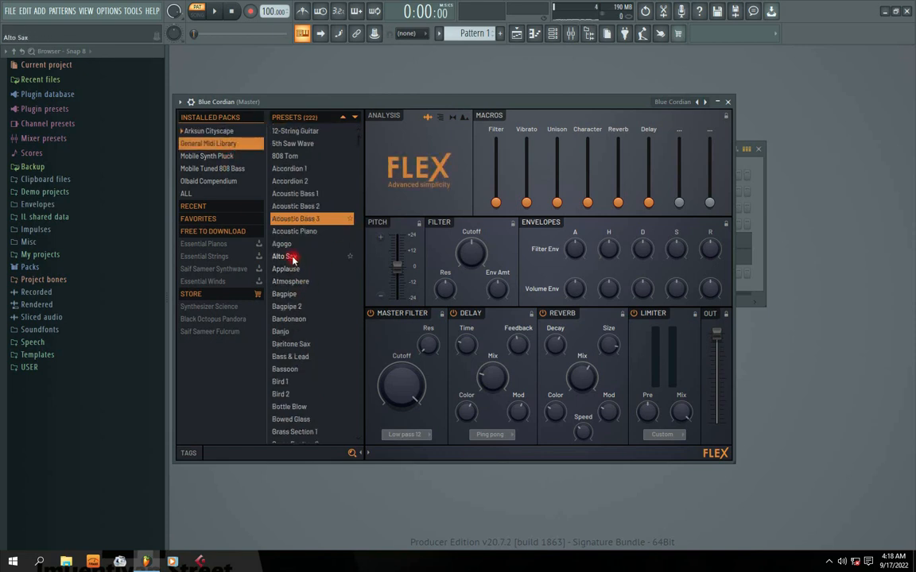
# Step: Try the Church Bell, Church Org.1 and Church Org.2 presets in FLEX
pyautogui.scroll(-2, 299, 312)
pyautogui.scroll(-10, 303, 288)
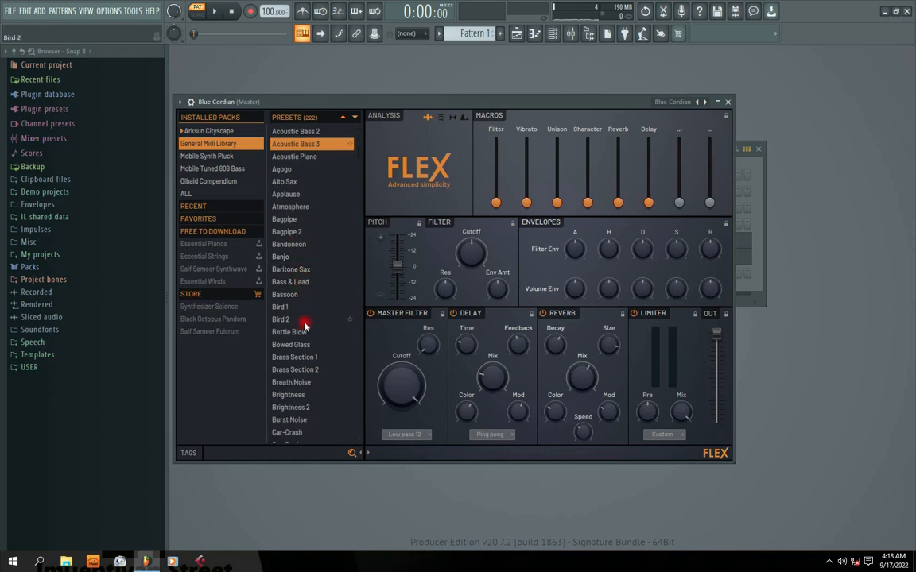
pyautogui.click(291, 303)
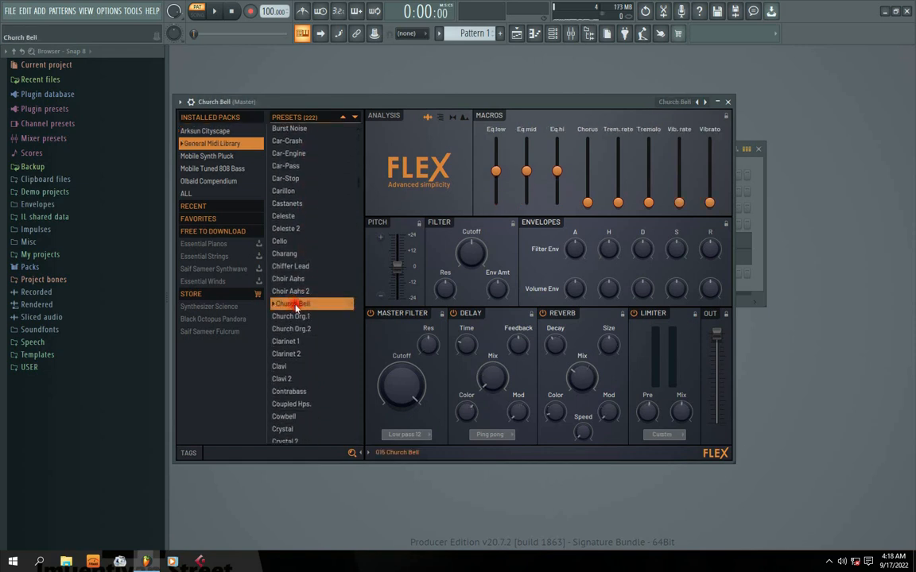
pyautogui.click(291, 318)
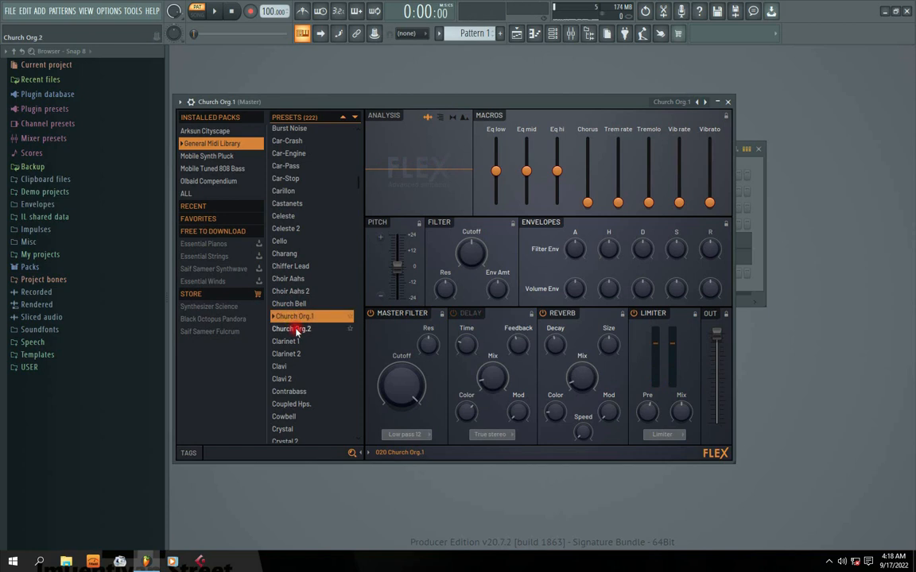
pyautogui.click(296, 331)
# Step: Load the Clarinet 1 preset in FLEX after comparing it with Clarinet 2, and close the instrument window during playback
pyautogui.click(291, 342)
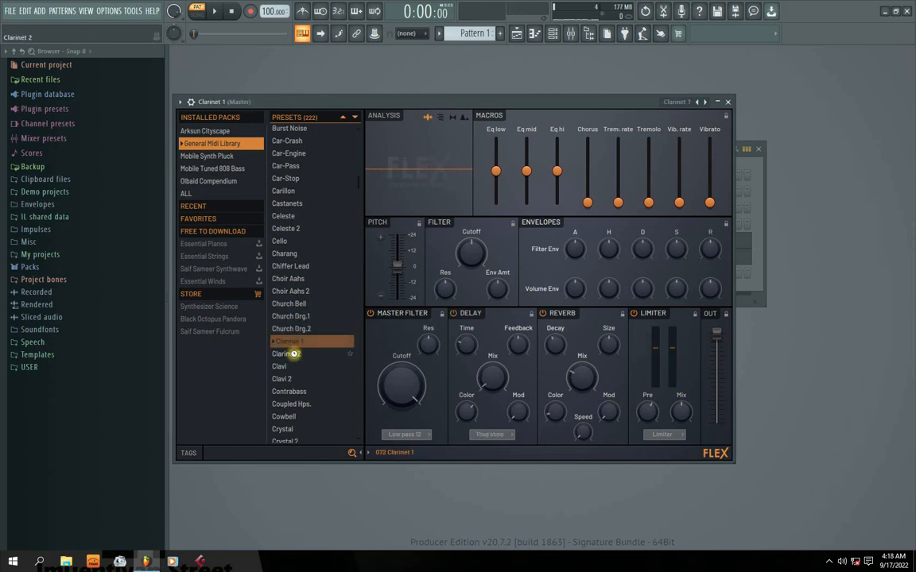
pyautogui.click(294, 353)
pyautogui.click(298, 343)
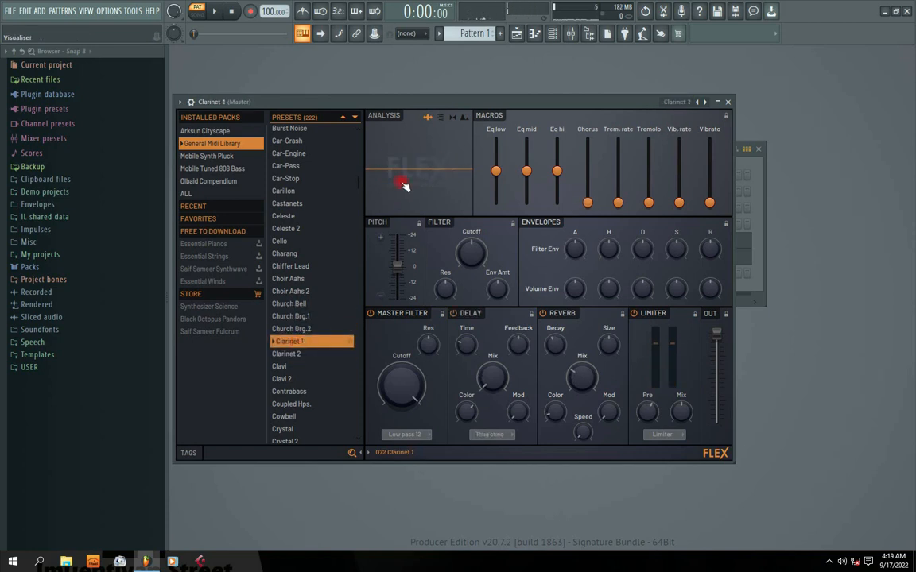
pyautogui.click(724, 102)
pyautogui.click(345, 274)
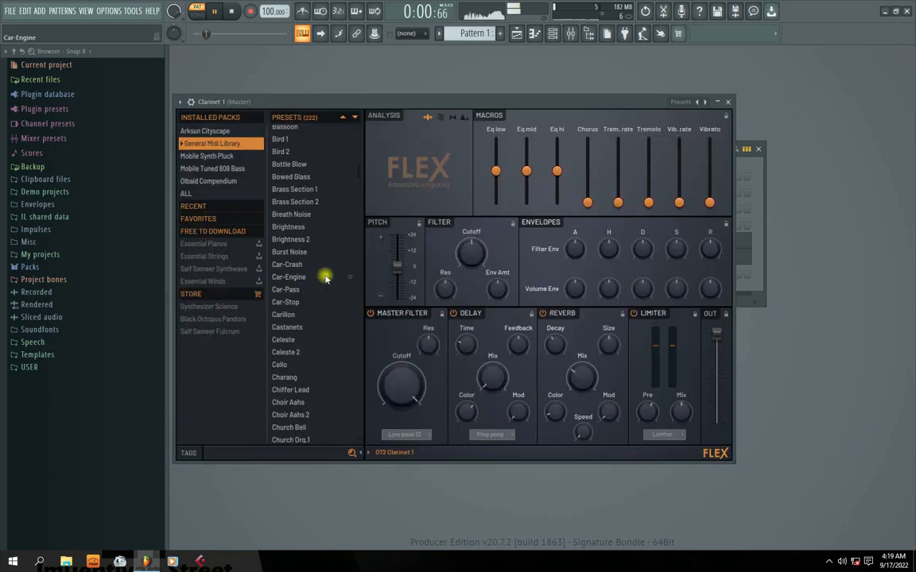
pyautogui.click(727, 104)
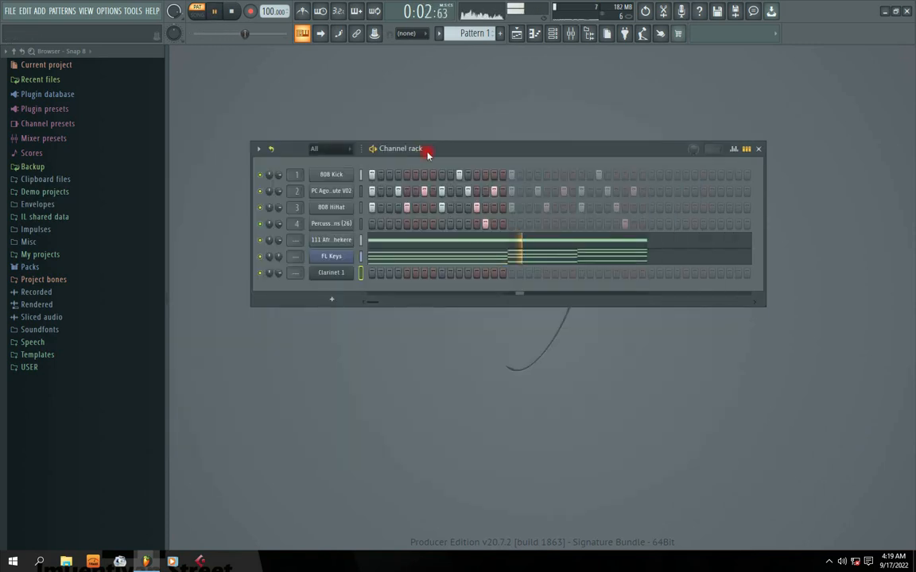
pyautogui.moveTo(427, 154); pyautogui.dragTo(415, 156)
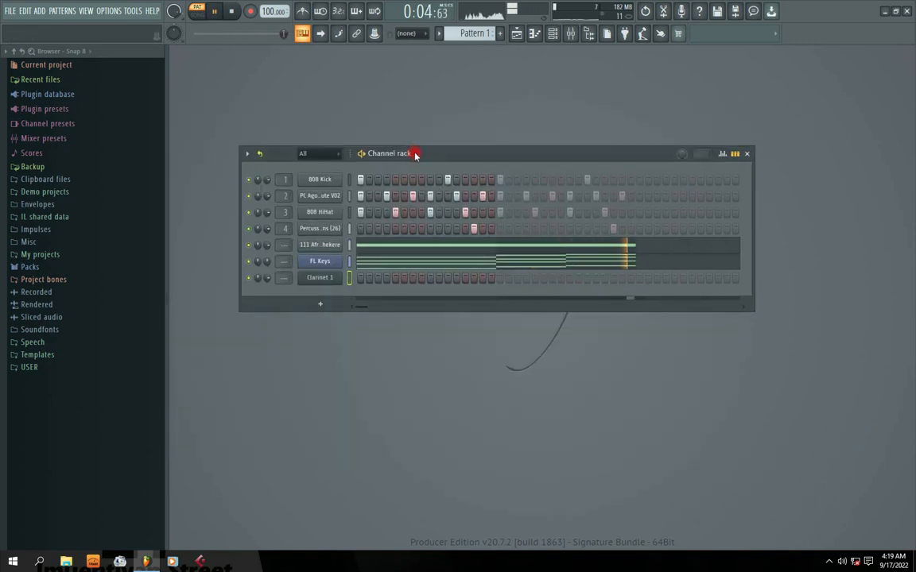
# Step: Place a D#5 note at step 5 of bar 1 in the Clarinet 1 piano roll and turn off the channel's looping
pyautogui.rightClick(319, 279)
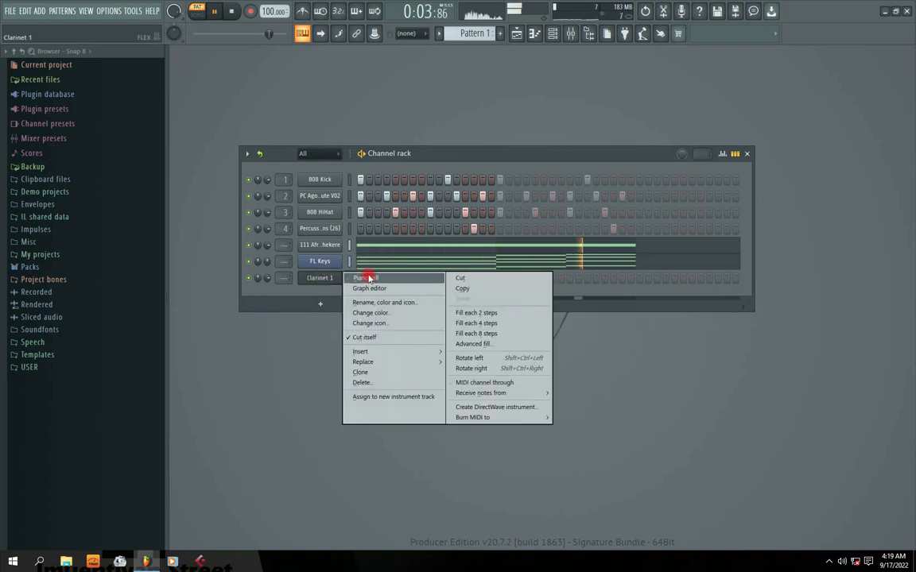
pyautogui.click(367, 277)
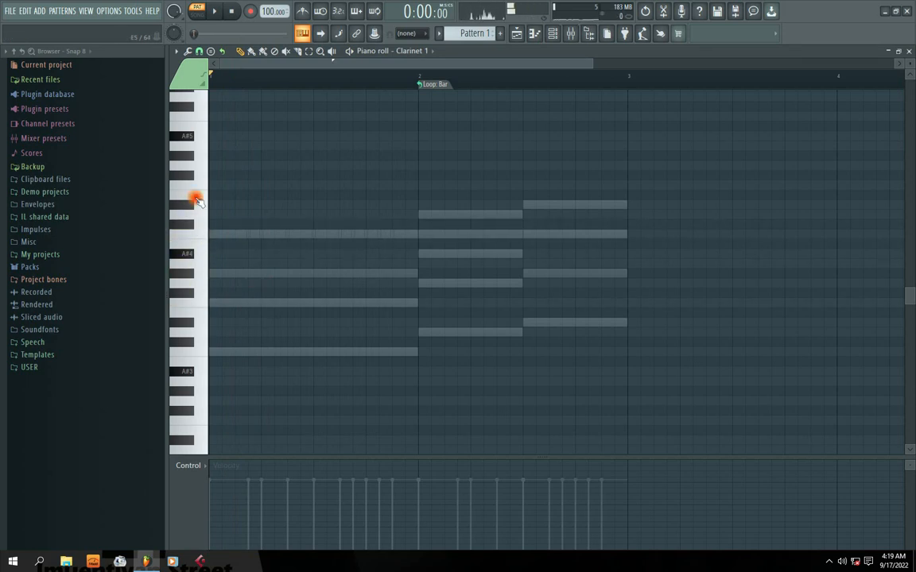
pyautogui.press('space')
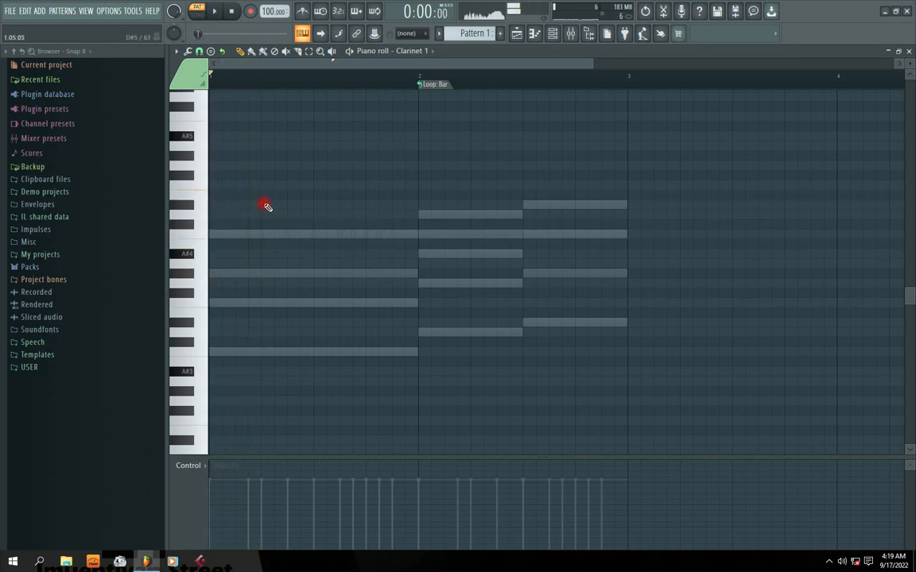
pyautogui.click(265, 205)
pyautogui.press('space')
pyautogui.click(430, 83)
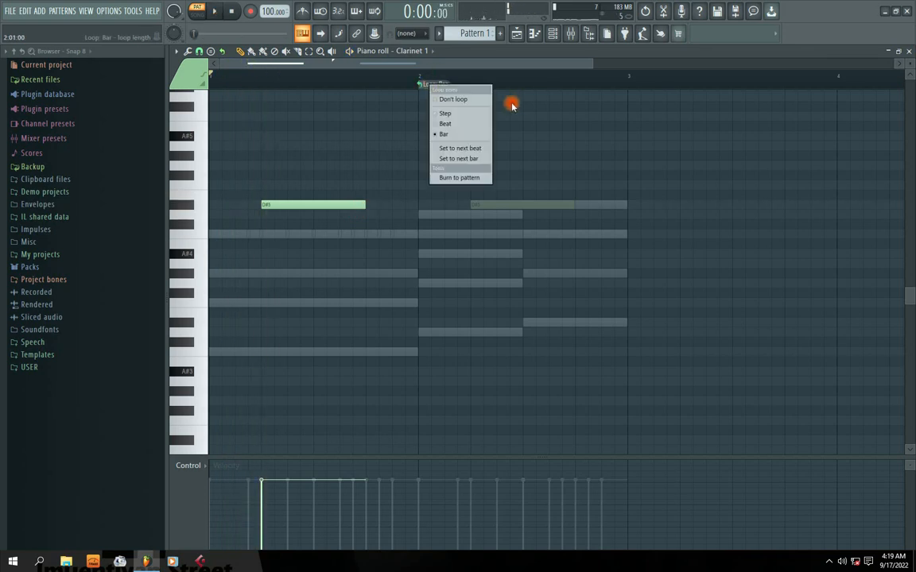
pyautogui.click(461, 100)
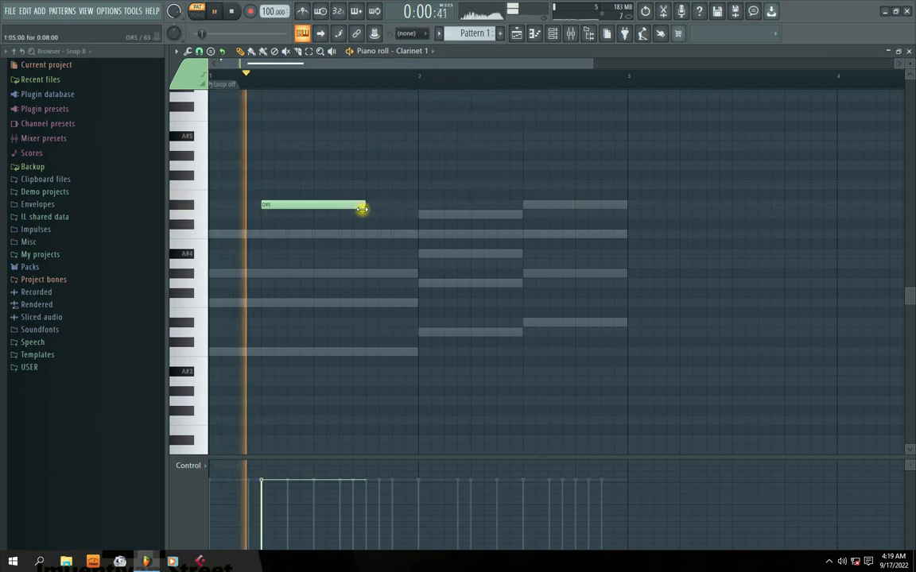
# Step: Shorten the D#5 note to two steps and add one-step C5 and G#4 notes at steps 7 and 8, auditioning the phrase
pyautogui.moveTo(363, 206)
pyautogui.mouseDown()
pyautogui.moveTo(291, 215)
pyautogui.moveTo(271, 208)
pyautogui.moveTo(286, 215)
pyautogui.moveTo(287, 238)
pyautogui.mouseUp()
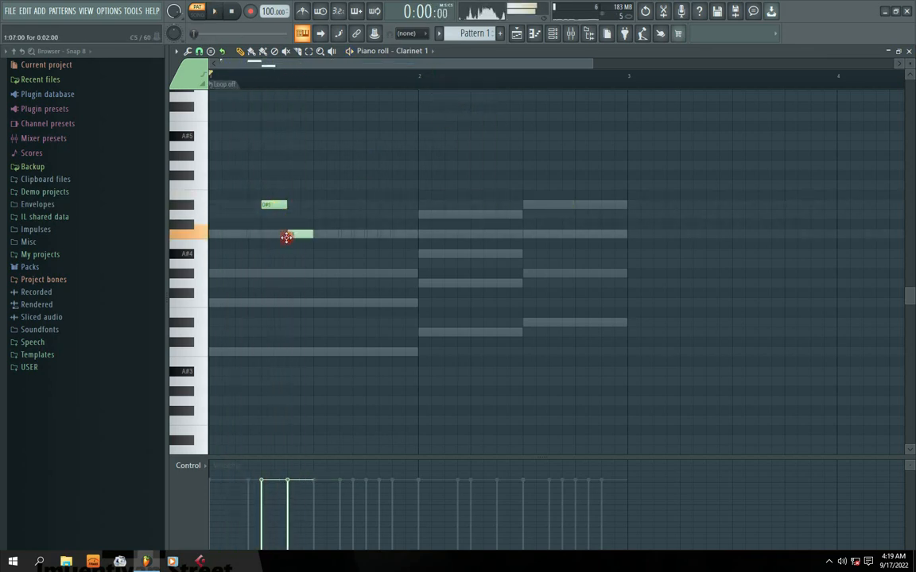
pyautogui.press('space')
pyautogui.press('space')
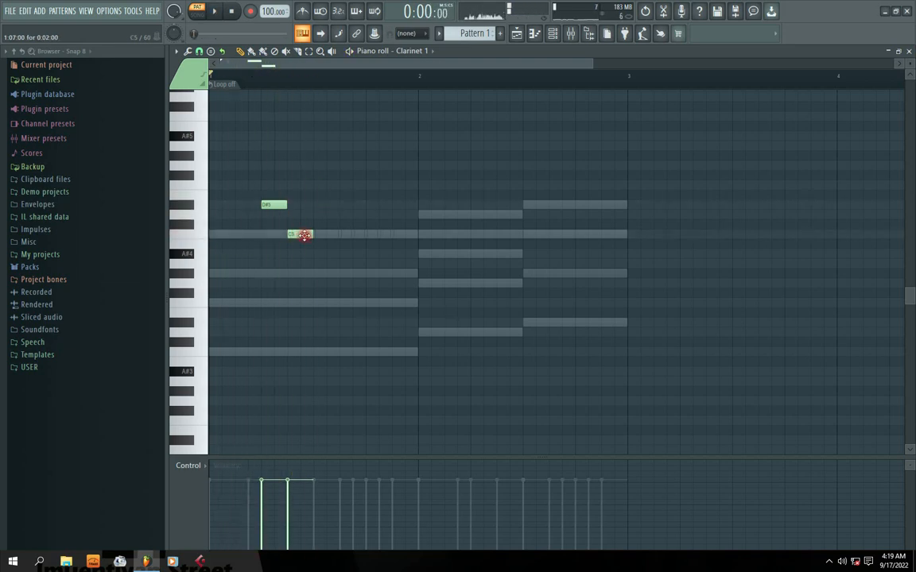
pyautogui.rightClick(278, 197)
pyautogui.press('space')
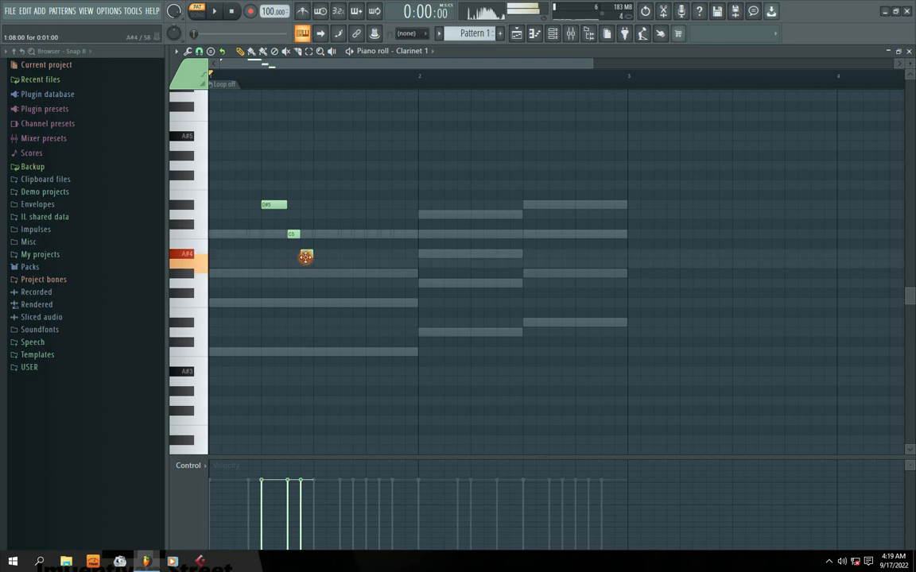
pyautogui.press('space')
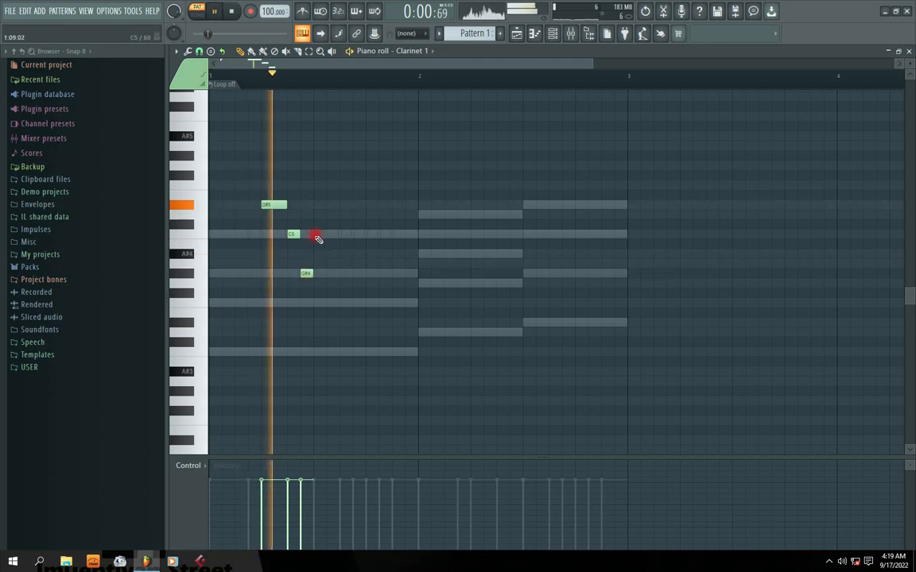
pyautogui.press('space')
pyautogui.press('space')
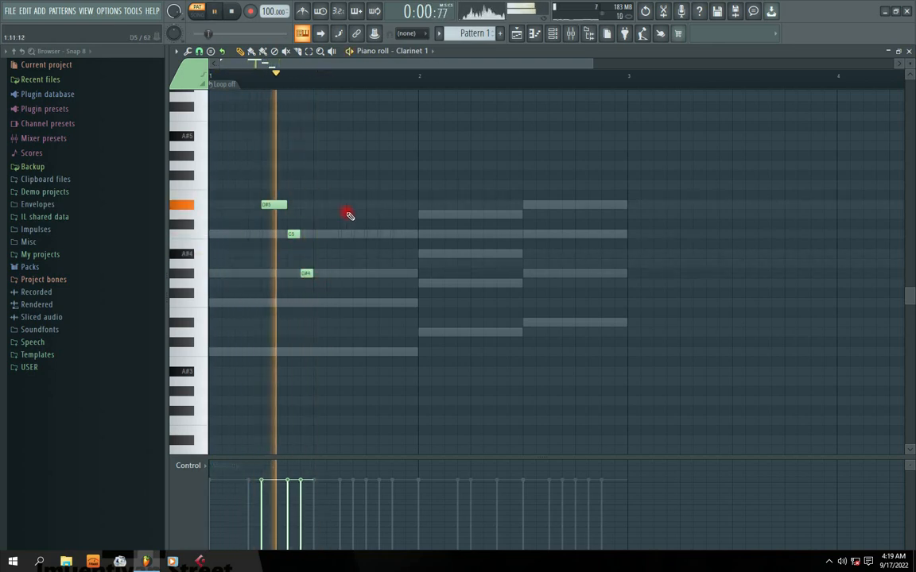
# Step: Extend the bar 1 clarinet phrase with two-step A#4 and C5 notes at steps 9 and 11 and a one-step A#4 at step 13
pyautogui.press('space')
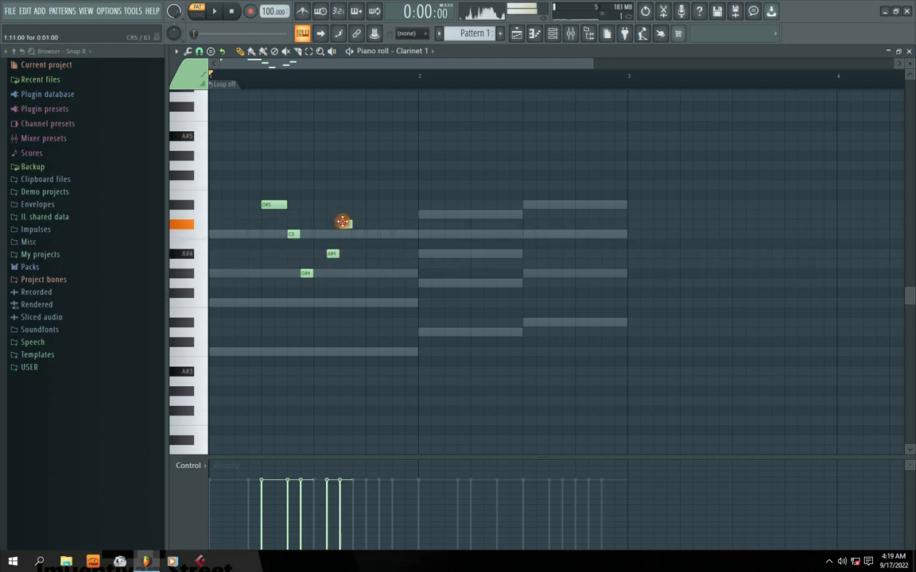
pyautogui.press('space')
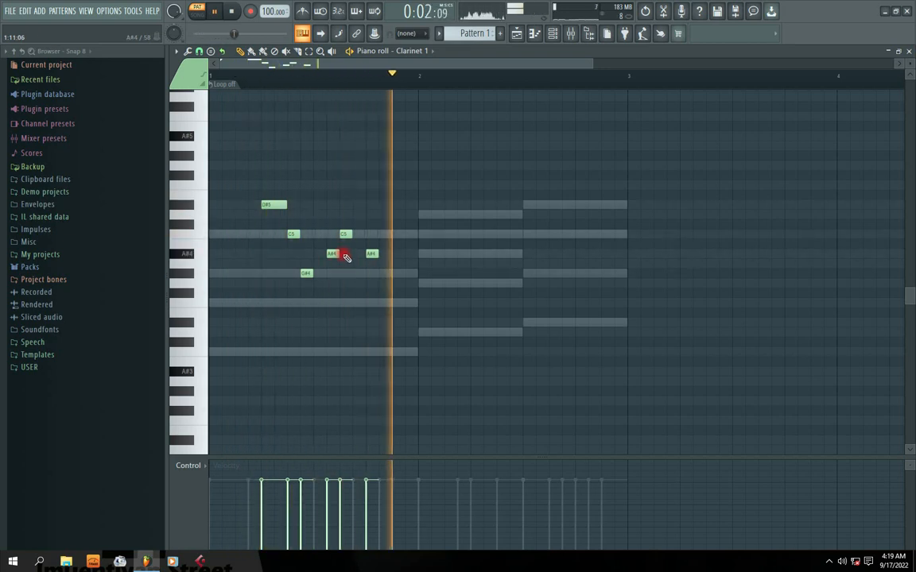
pyautogui.press('space')
pyautogui.press('space')
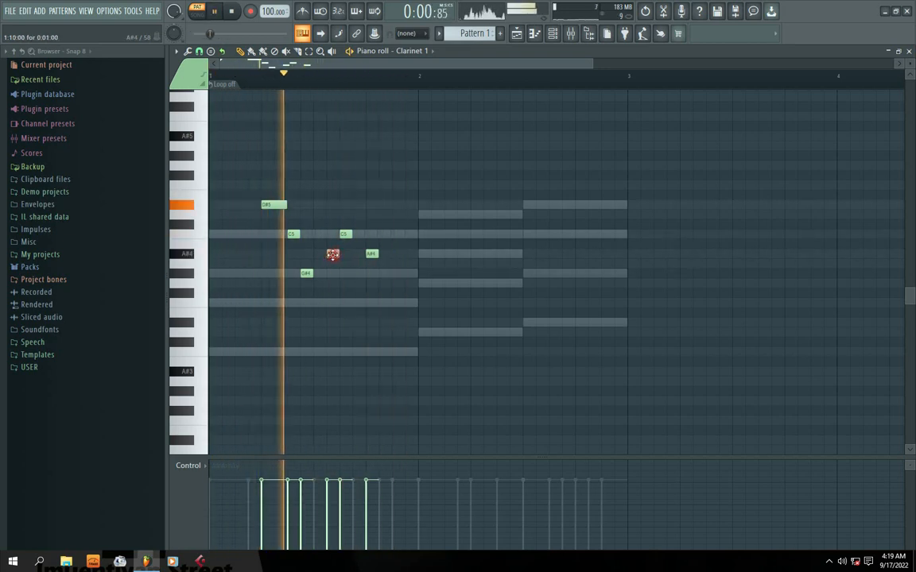
pyautogui.press('space')
pyautogui.moveTo(333, 253); pyautogui.dragTo(365, 235)
pyautogui.press('space')
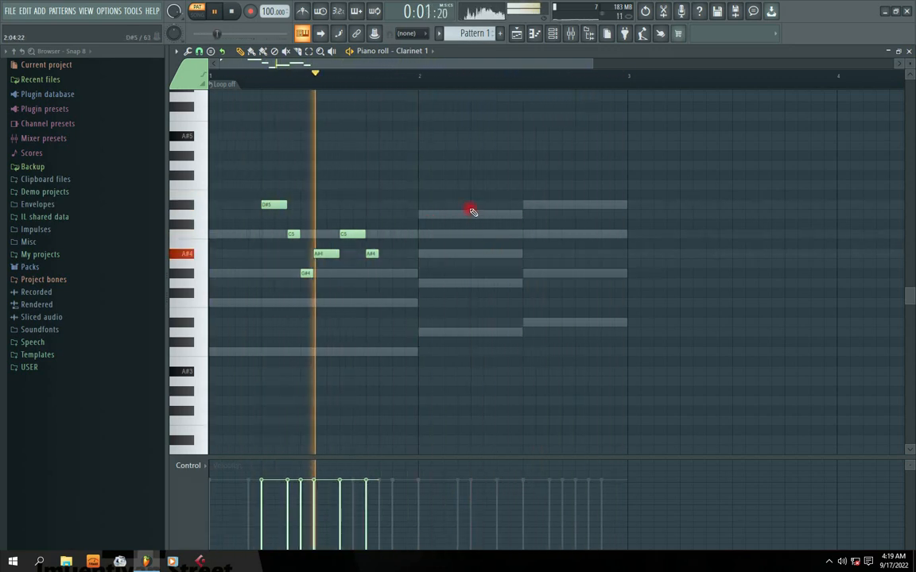
# Step: Lower the Clarinet 1 channel volume to about 47%, reopen its piano roll and stop playback
pyautogui.click(908, 52)
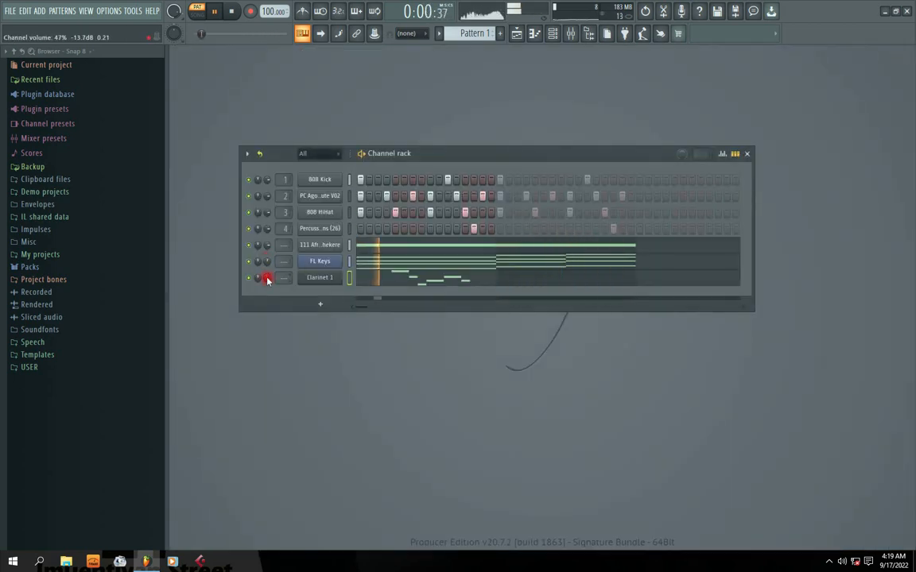
pyautogui.click(419, 280)
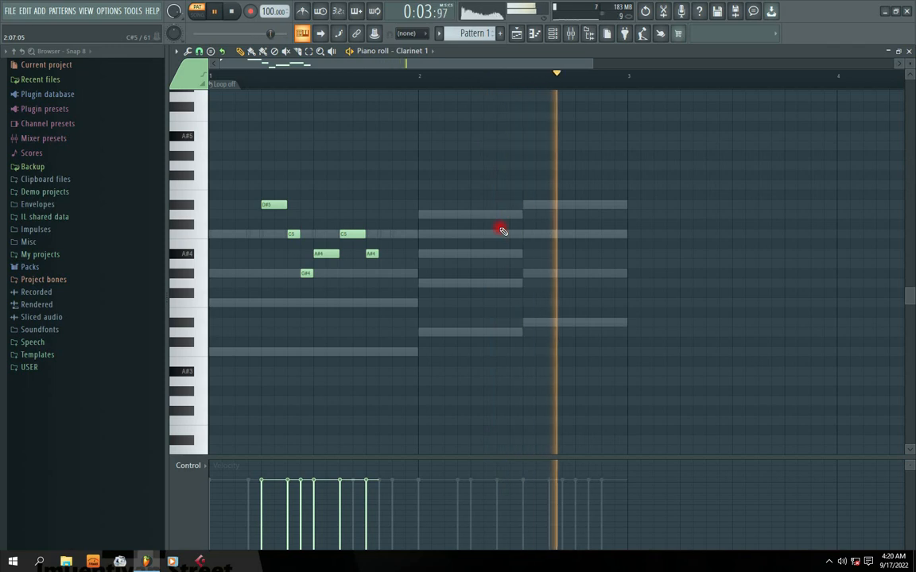
pyautogui.press('space')
# Step: Duplicate the whole clarinet phrase into bar 2, one semitone lower and starting with D5 at step 5, and play it back
pyautogui.hotkey('ctrl', 'a')
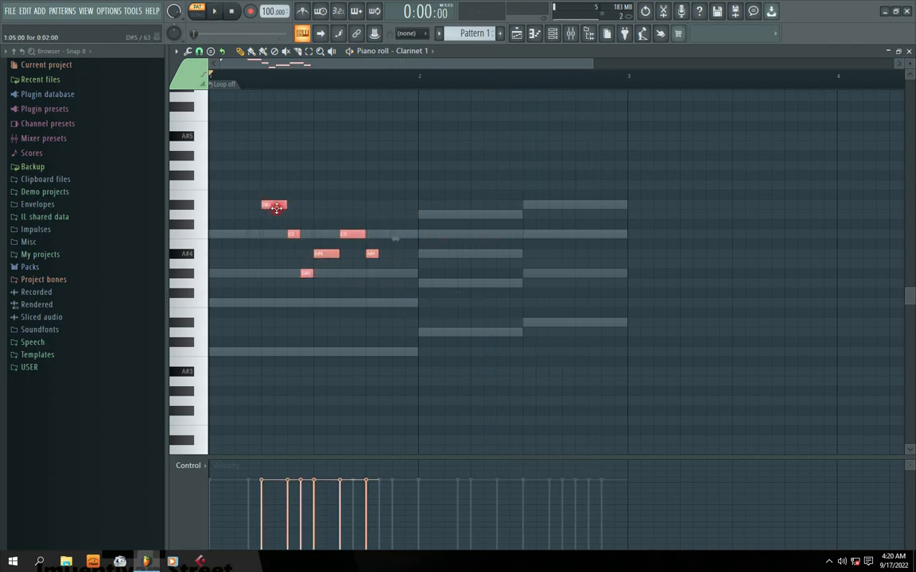
pyautogui.moveTo(276, 207); pyautogui.dragTo(454, 206)
pyautogui.press('space')
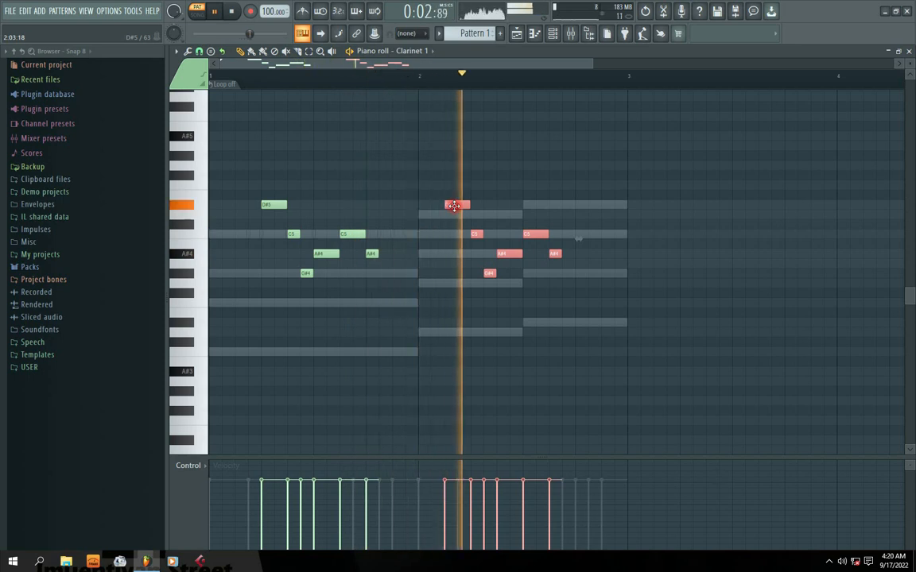
pyautogui.moveTo(454, 206); pyautogui.dragTo(477, 214)
pyautogui.press('space')
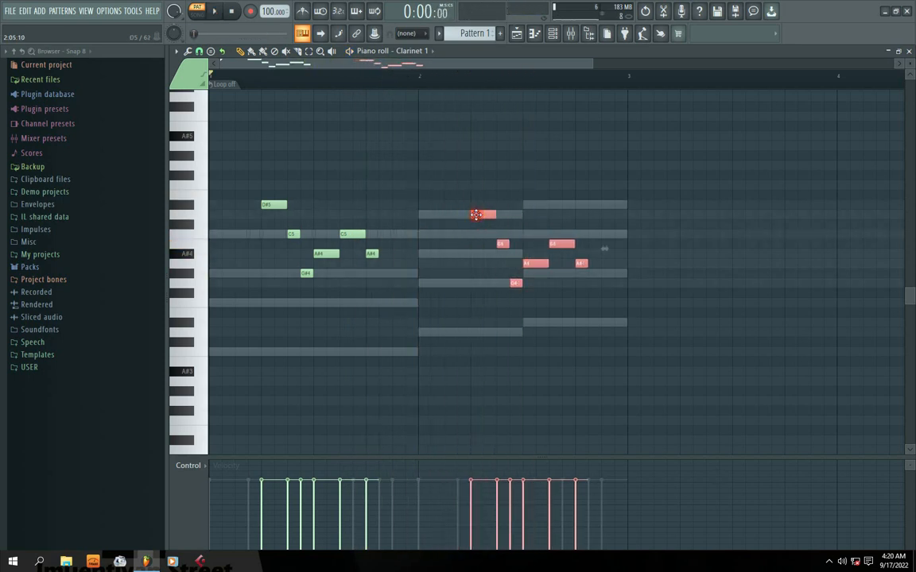
pyautogui.press('space')
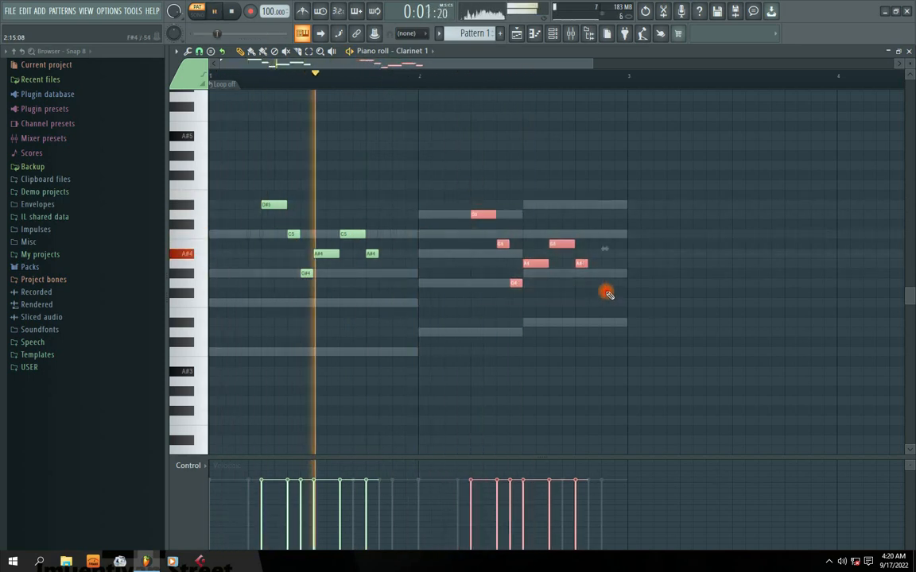
# Step: Raise the whole bar 2 clarinet phrase one semitone so it starts on D#5, and stop playback
pyautogui.moveTo(471, 216); pyautogui.dragTo(483, 201)
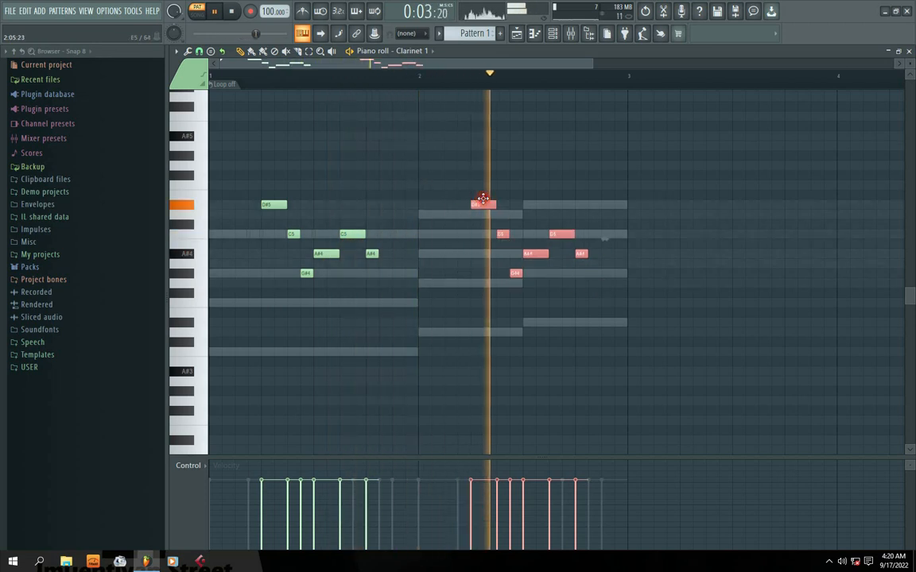
pyautogui.press('space')
# Step: Add a two-step G#4 note at step 14 of bar 2 and lower that bar's first clarinet note to C#5
pyautogui.click(589, 266)
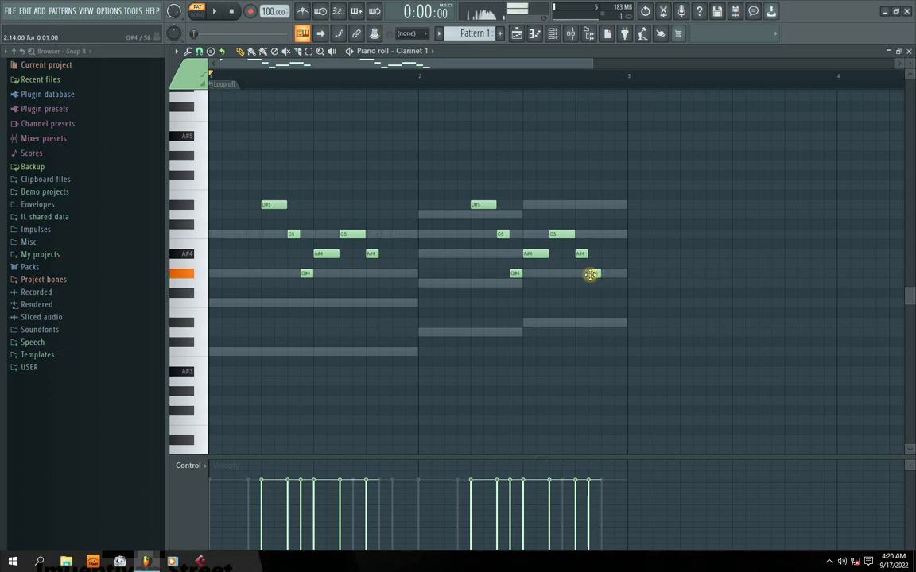
pyautogui.press('space')
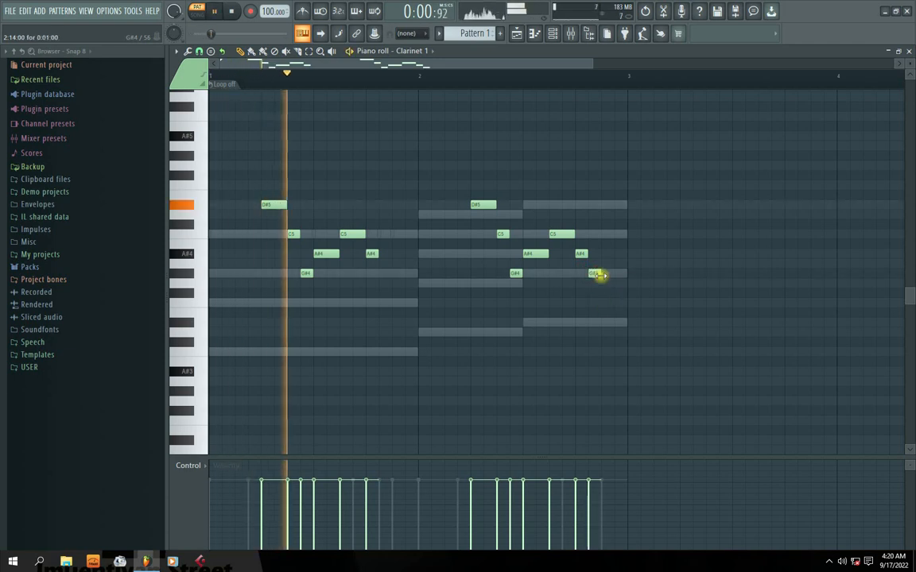
pyautogui.moveTo(598, 273); pyautogui.dragTo(616, 274)
pyautogui.moveTo(483, 213)
pyautogui.mouseDown()
pyautogui.moveTo(486, 237)
pyautogui.moveTo(480, 223)
pyautogui.mouseUp()
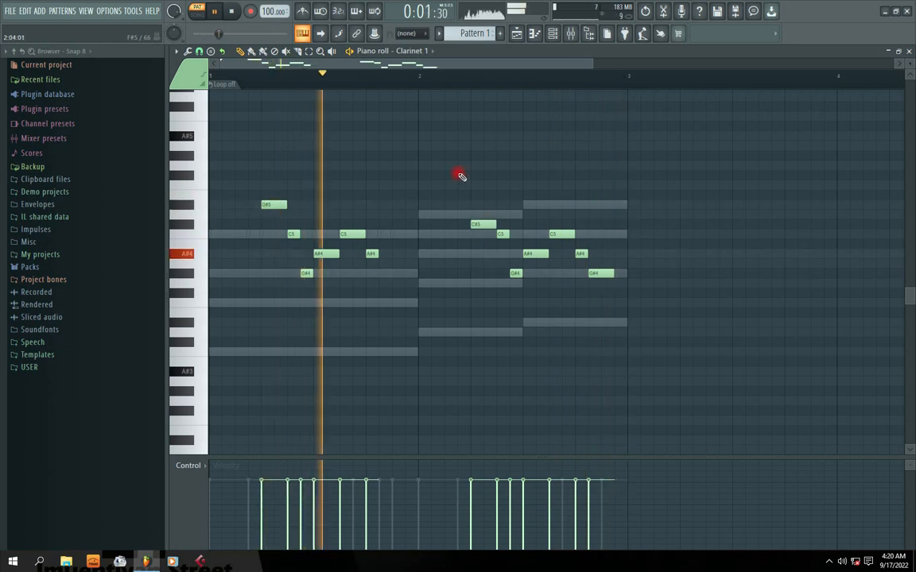
# Step: Stop playback, close the clarinet piano roll and clone the Clarinet 1 channel
pyautogui.hotkey('ctrl', 's')
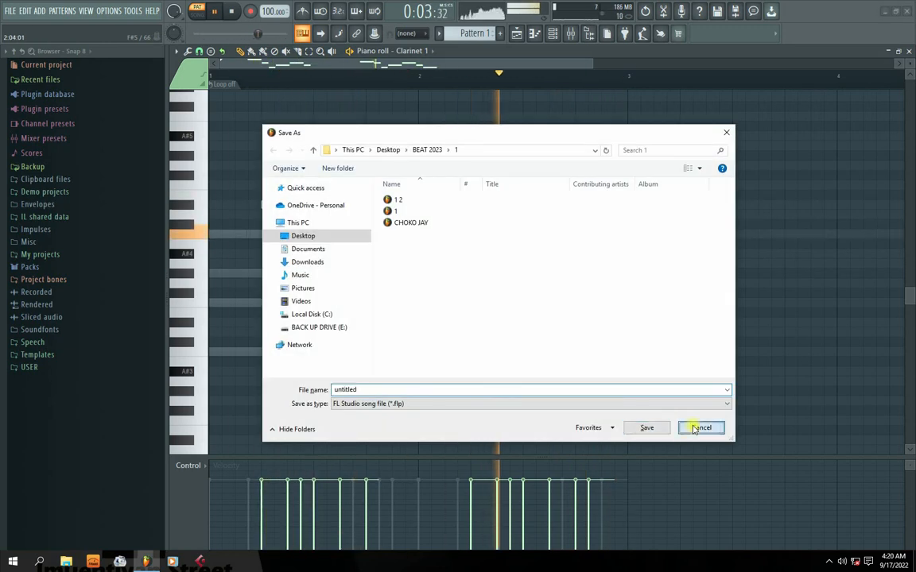
pyautogui.click(697, 484)
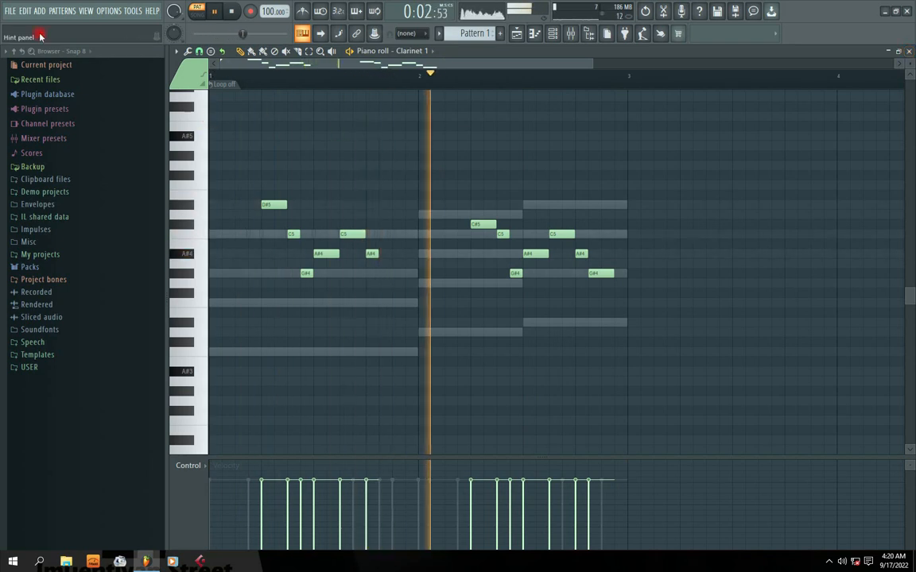
pyautogui.press('space')
pyautogui.click(909, 53)
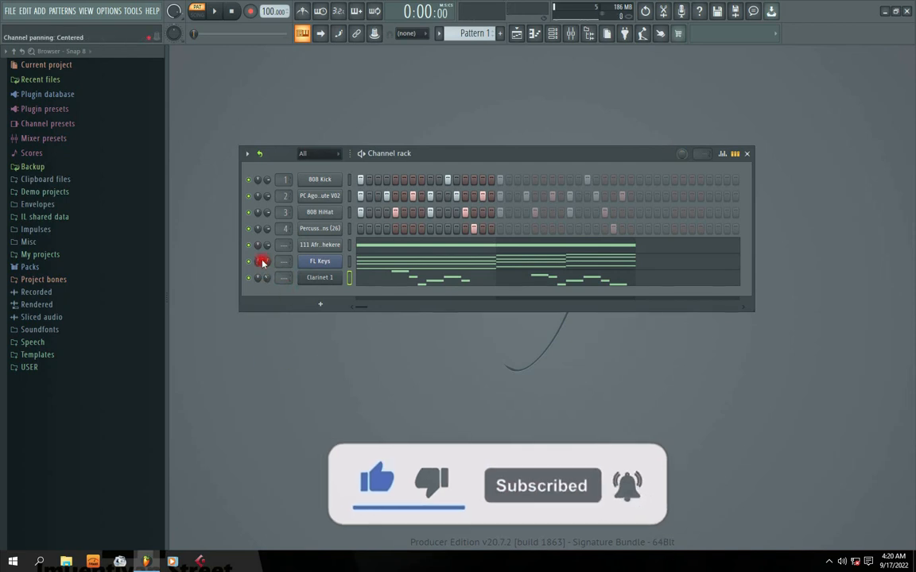
pyautogui.rightClick(310, 281)
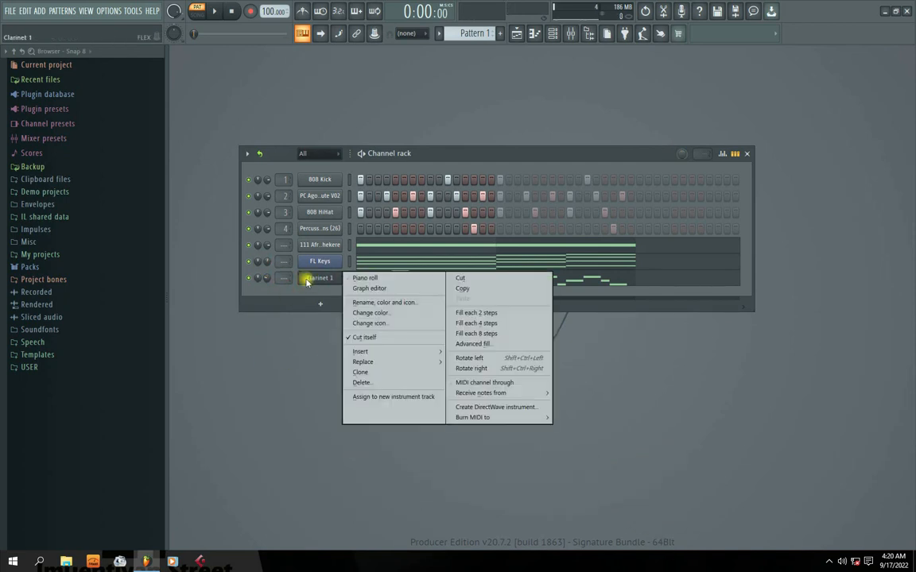
pyautogui.click(379, 373)
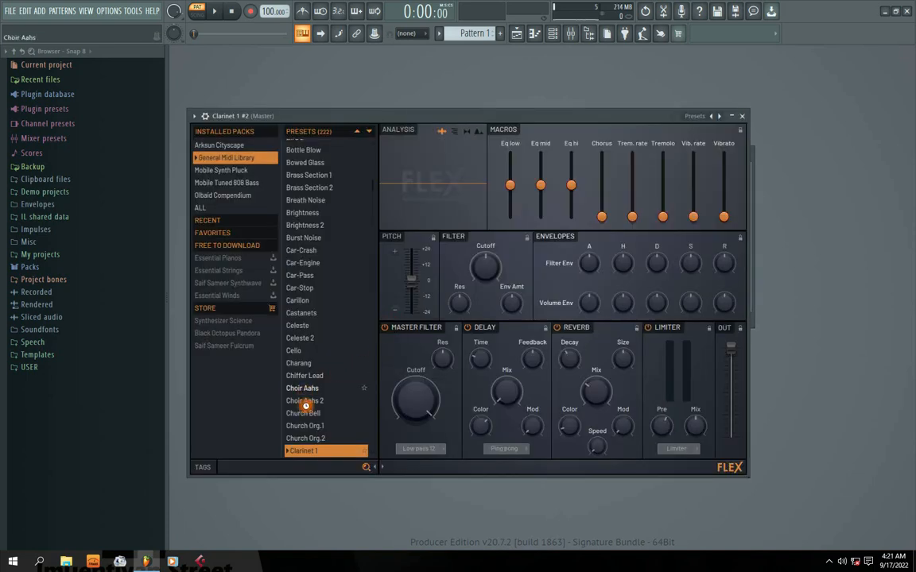
# Step: Try Church Org.1 in the cloned FLEX channel, settle on Synpluck Bubble from the Mobile Synth Pluck pack and close the plugin
pyautogui.click(309, 415)
pyautogui.click(308, 426)
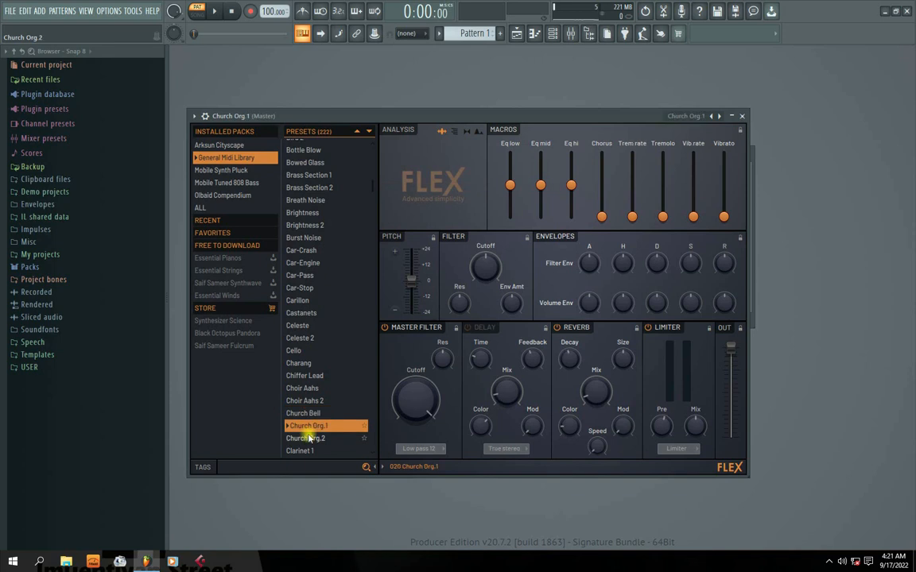
pyautogui.click(222, 171)
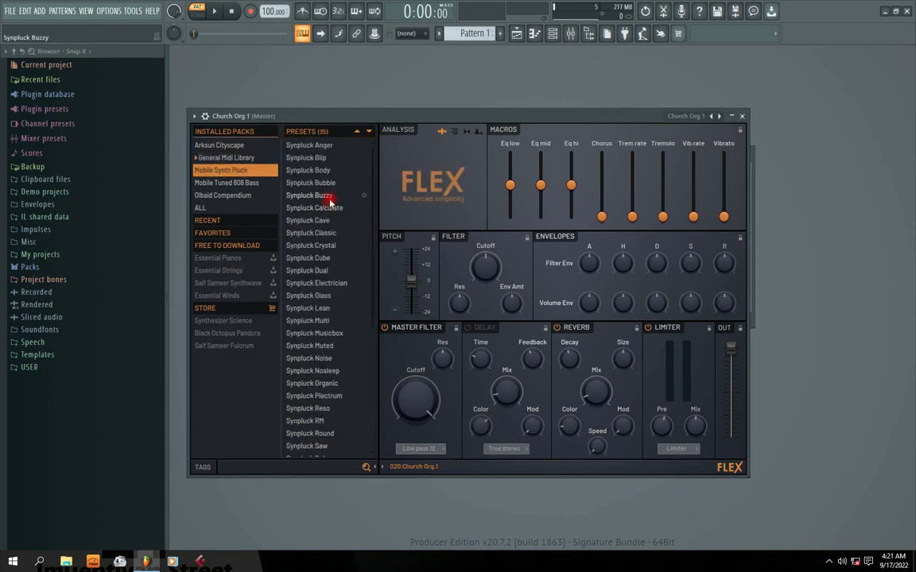
pyautogui.click(302, 182)
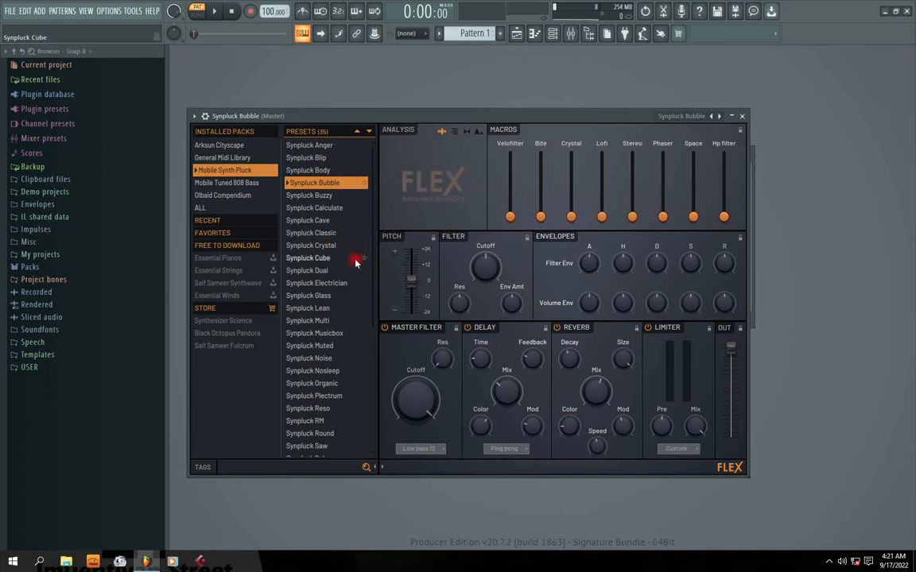
pyautogui.click(743, 117)
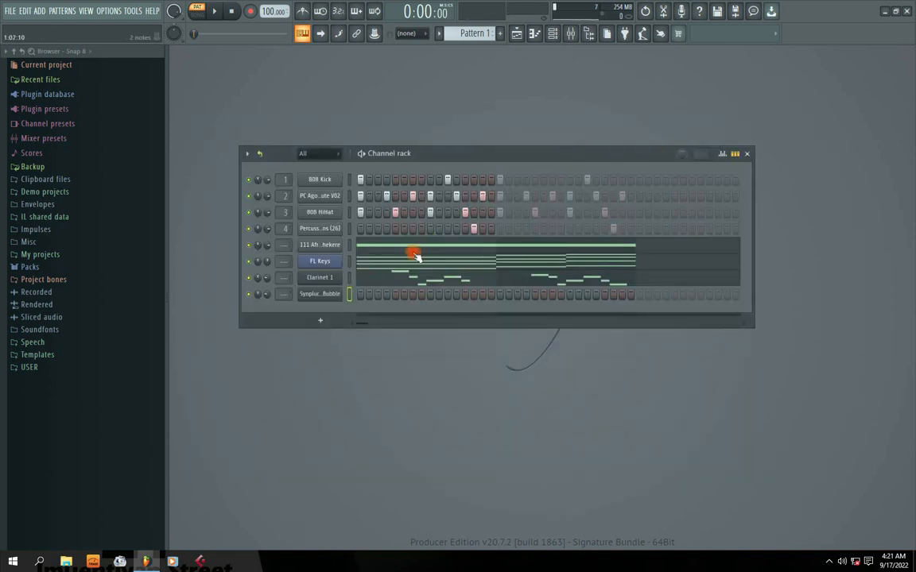
# Step: Enter five consecutive one-step C4 notes from the start of bar 1 in the Synpluck Bubble piano roll, auditioning them with the beat
pyautogui.rightClick(316, 297)
pyautogui.click(384, 297)
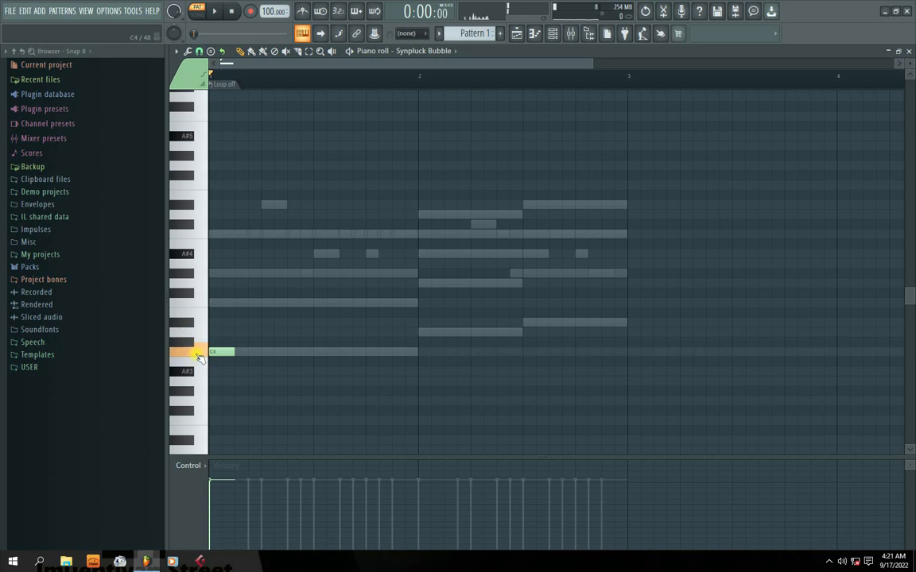
pyautogui.moveTo(234, 353); pyautogui.dragTo(243, 353)
pyautogui.press('space')
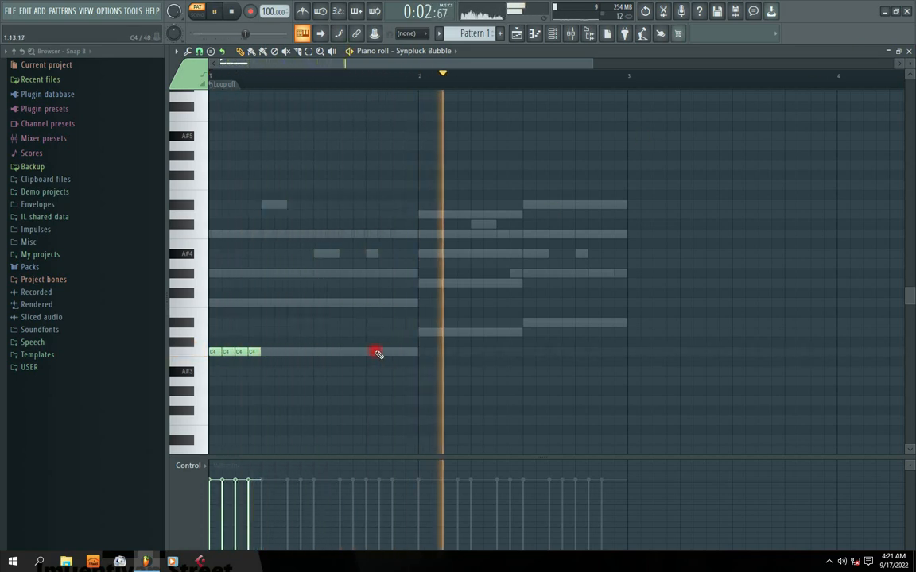
pyautogui.press('space')
pyautogui.press('space')
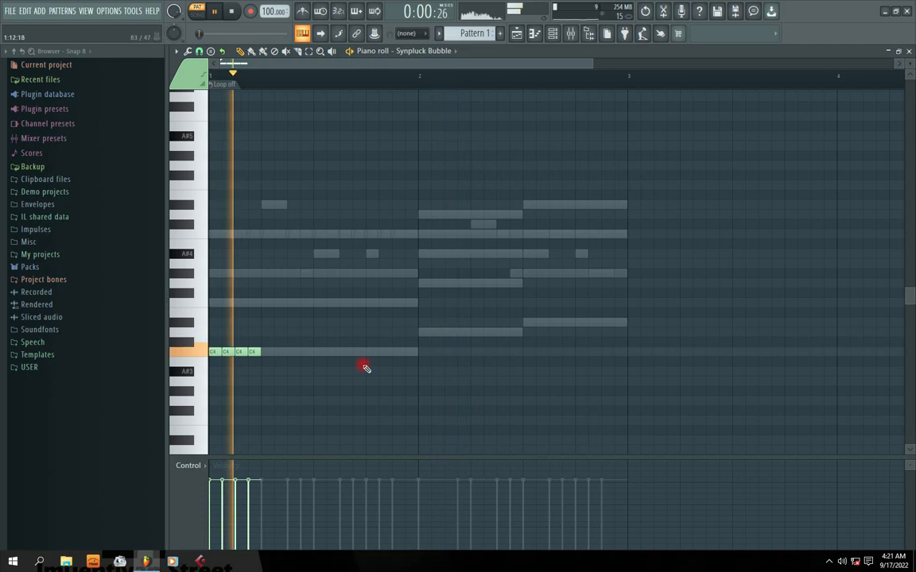
pyautogui.click(909, 51)
pyautogui.press('space')
pyautogui.click(379, 287)
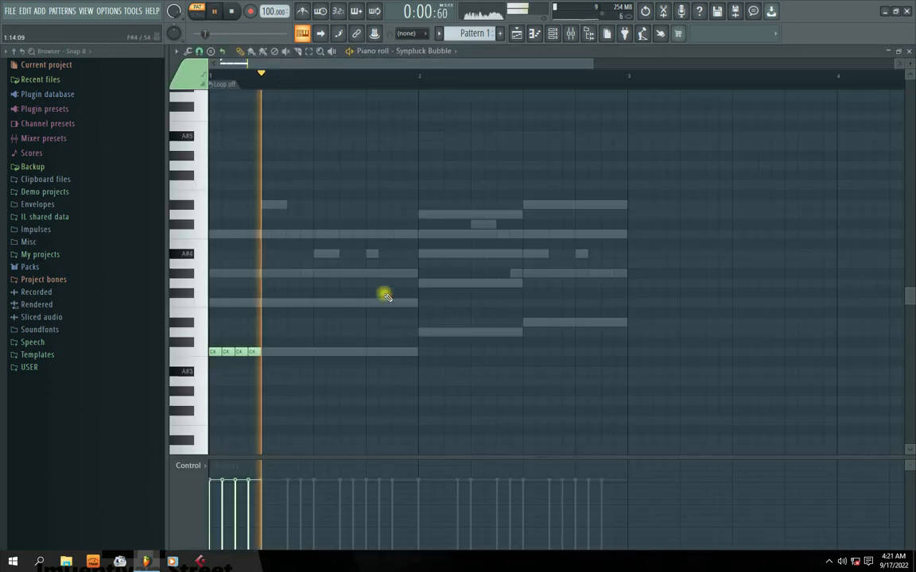
pyautogui.click(267, 353)
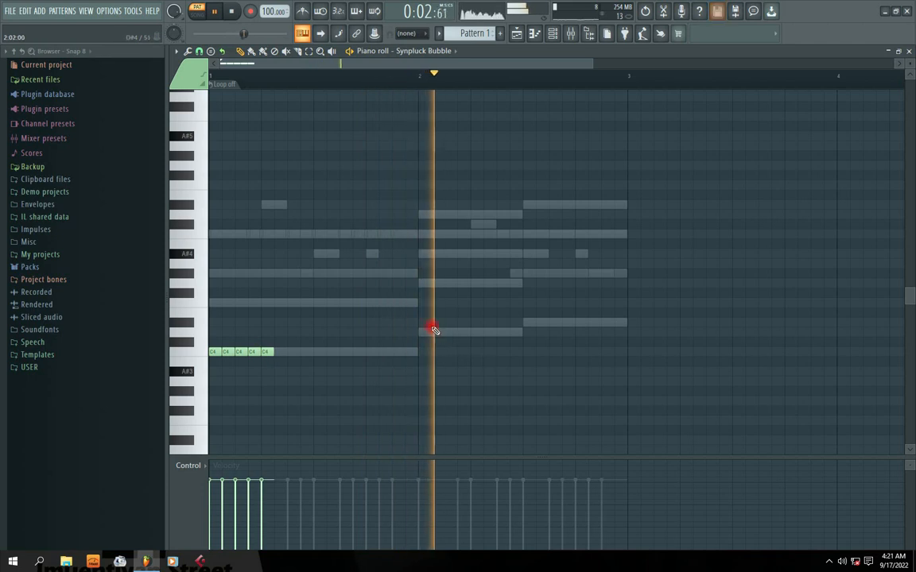
# Step: Add five one-step D4 notes from step 1 and five D#4 notes from step 9 of bar 2, and stop playback
pyautogui.click(423, 332)
pyautogui.moveTo(437, 335); pyautogui.dragTo(477, 337)
pyautogui.click(475, 334)
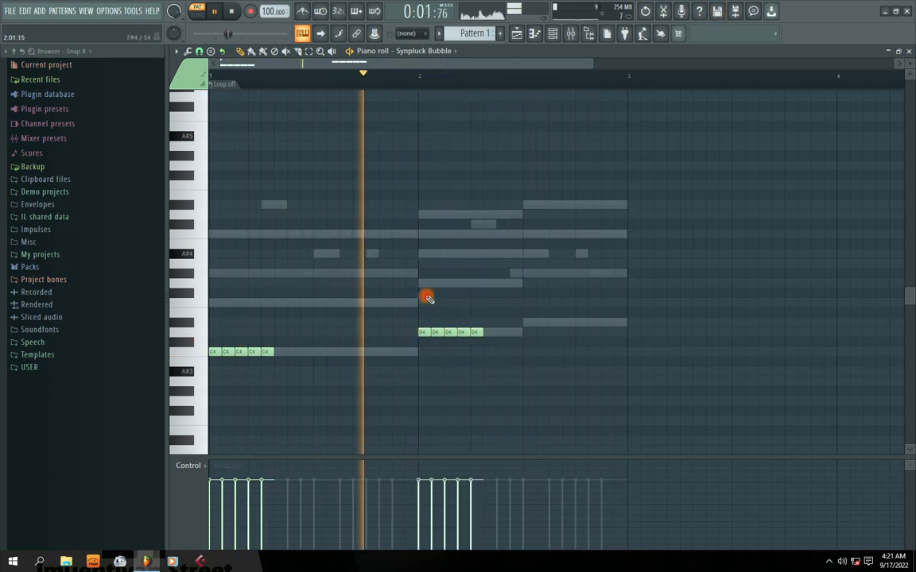
pyautogui.moveTo(526, 320); pyautogui.dragTo(580, 322)
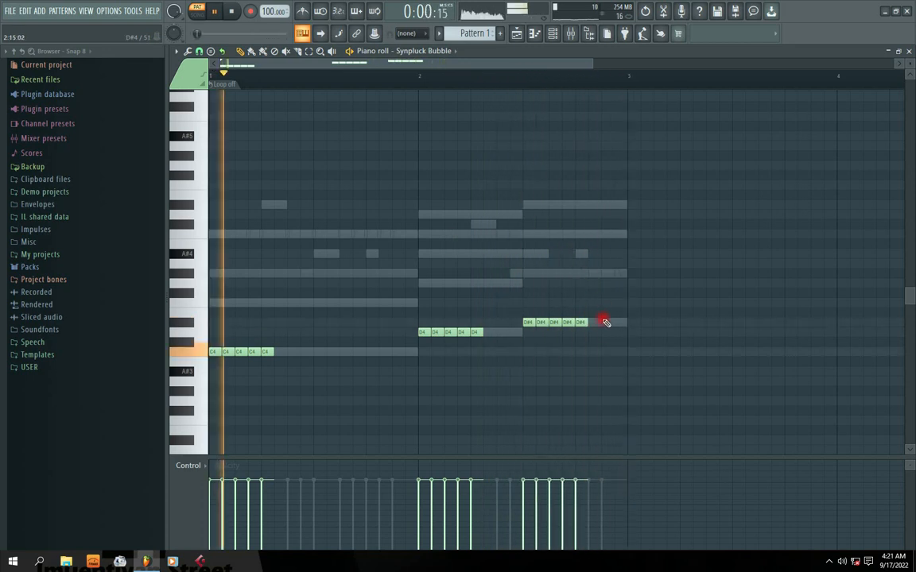
pyautogui.press('space')
# Step: Duplicate the C4, D4 and D#4 pluck runs five semitones higher, to F4, G4 and G#4, playing the pattern back
pyautogui.click(195, 357)
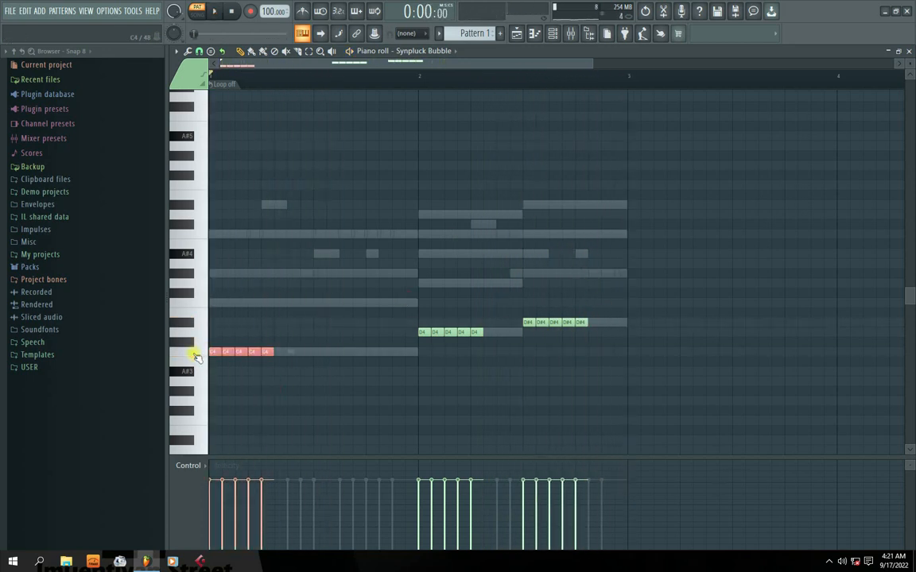
pyautogui.moveTo(229, 319); pyautogui.dragTo(229, 301)
pyautogui.press('space')
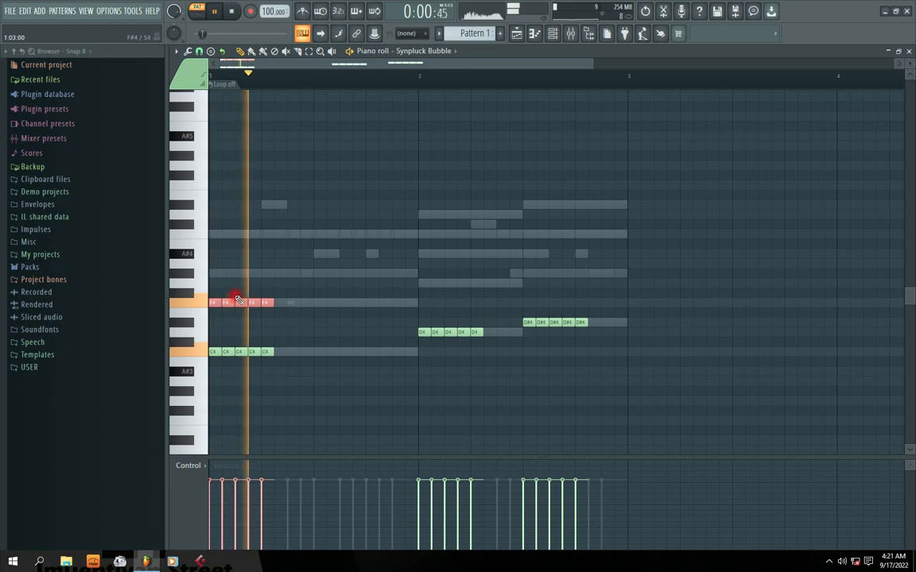
pyautogui.click(410, 331)
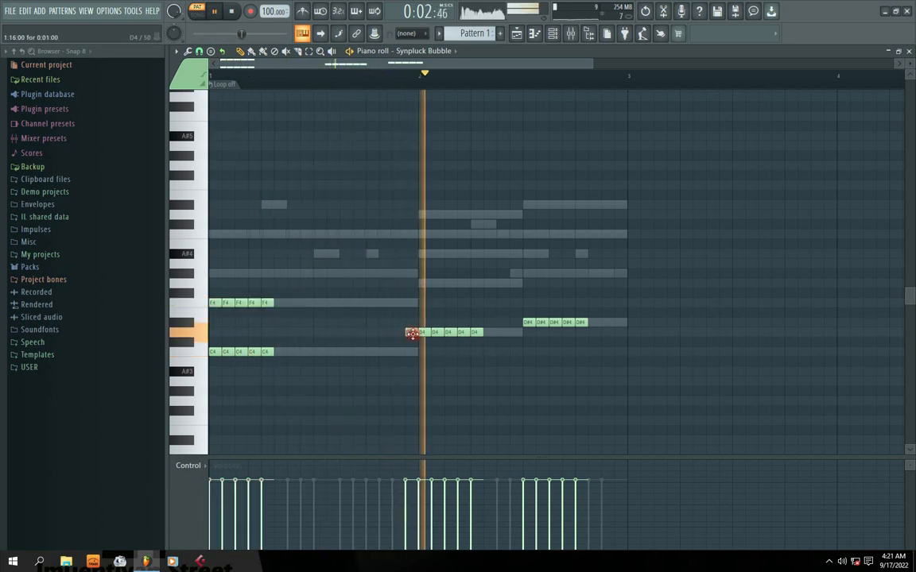
pyautogui.rightClick(410, 333)
pyautogui.moveTo(407, 322)
pyautogui.mouseDown()
pyautogui.moveTo(493, 345)
pyautogui.moveTo(460, 291)
pyautogui.moveTo(457, 303)
pyautogui.moveTo(463, 283)
pyautogui.mouseUp()
pyautogui.moveTo(519, 312); pyautogui.dragTo(589, 328)
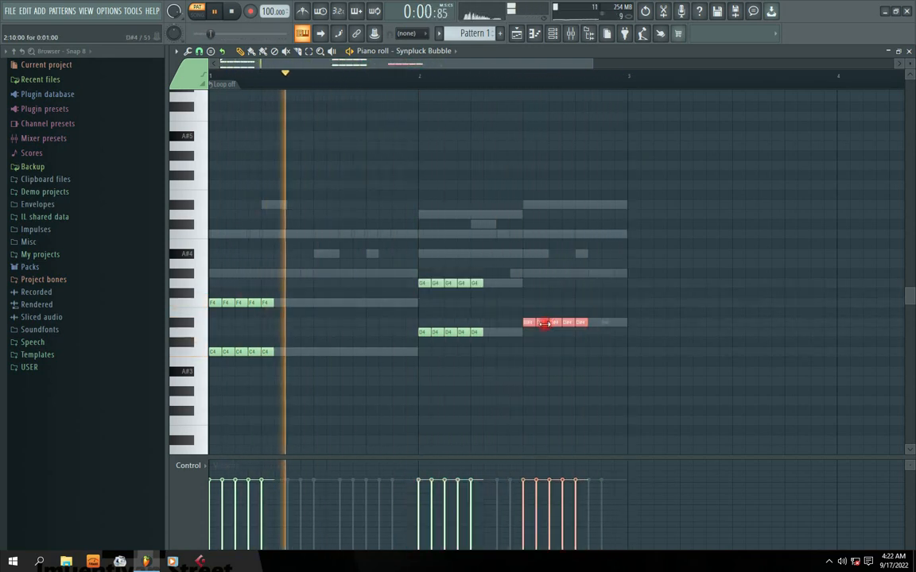
pyautogui.moveTo(542, 268); pyautogui.dragTo(542, 268)
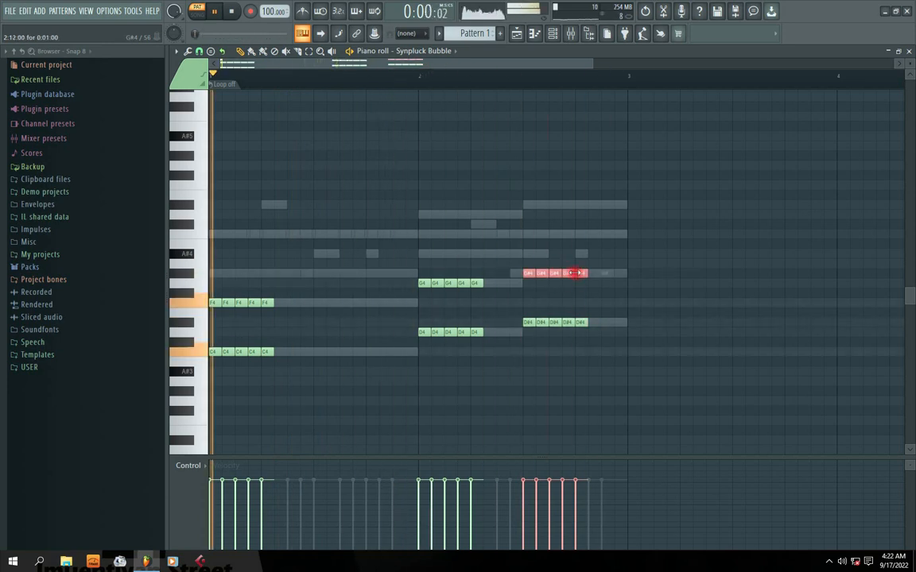
# Step: Start saving the project and create a new folder named tutorials on the Desktop
pyautogui.hotkey('ctrl', 's')
pyautogui.click(302, 236)
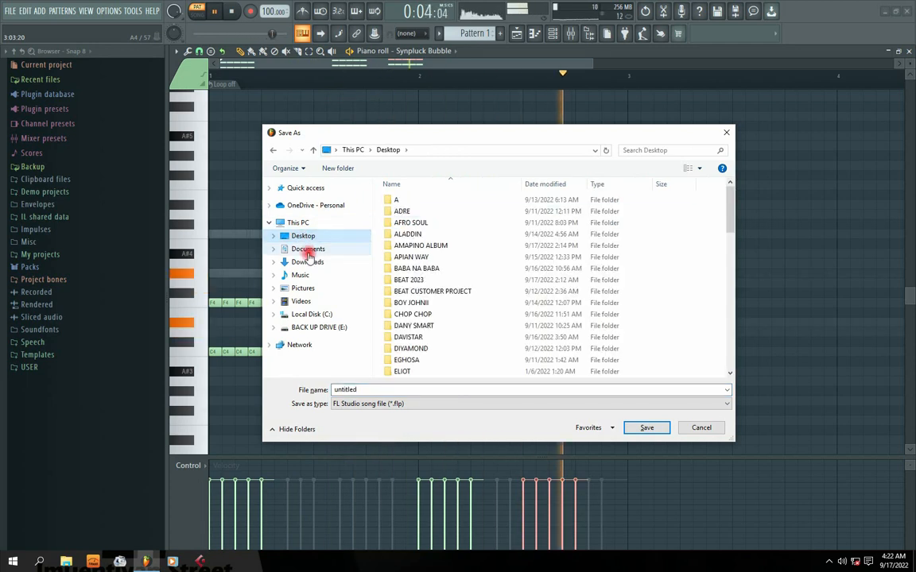
pyautogui.moveTo(411, 139); pyautogui.dragTo(398, 158)
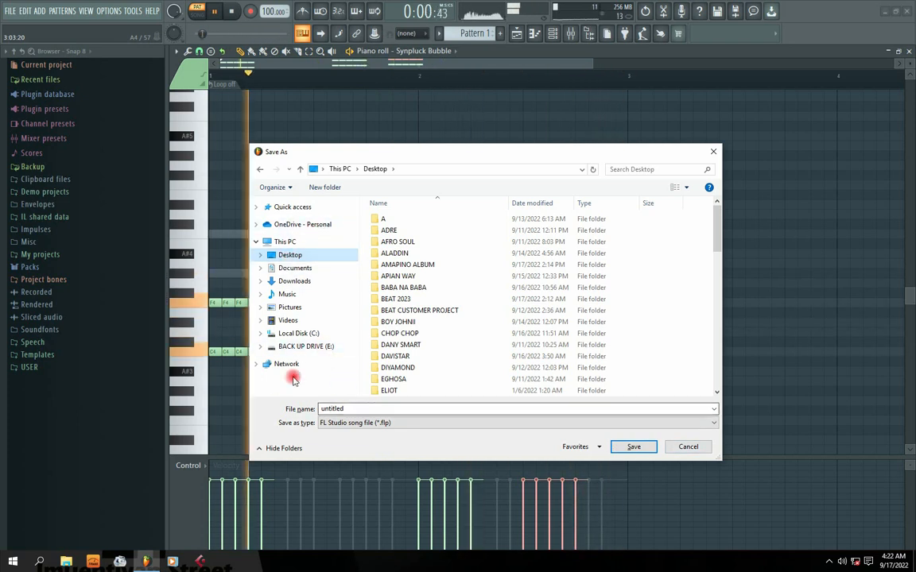
pyautogui.click(285, 243)
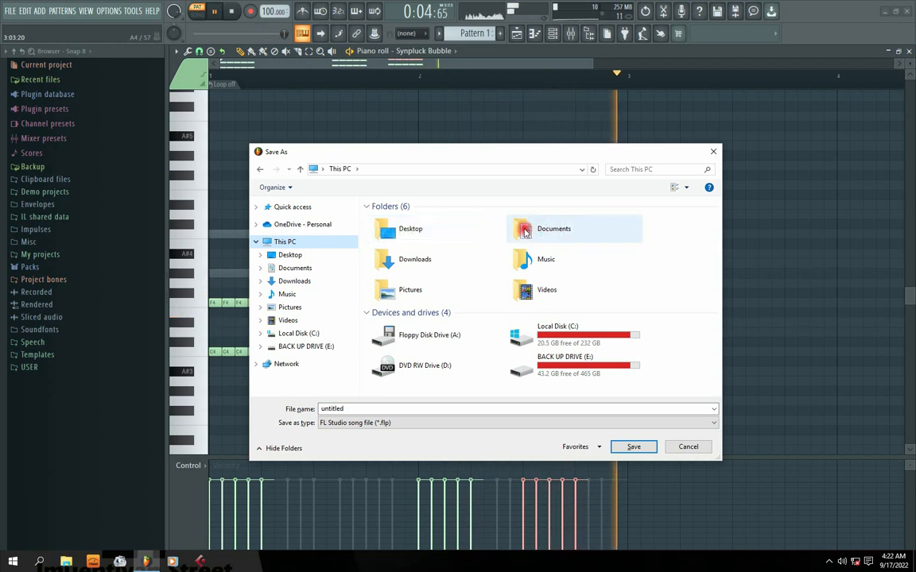
pyautogui.click(290, 254)
pyautogui.click(325, 187)
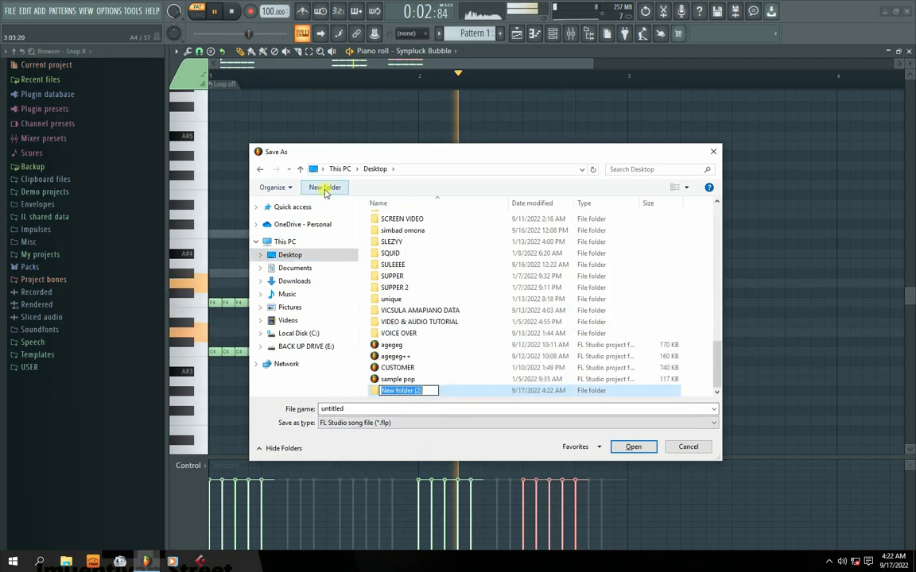
pyautogui.write('tut')
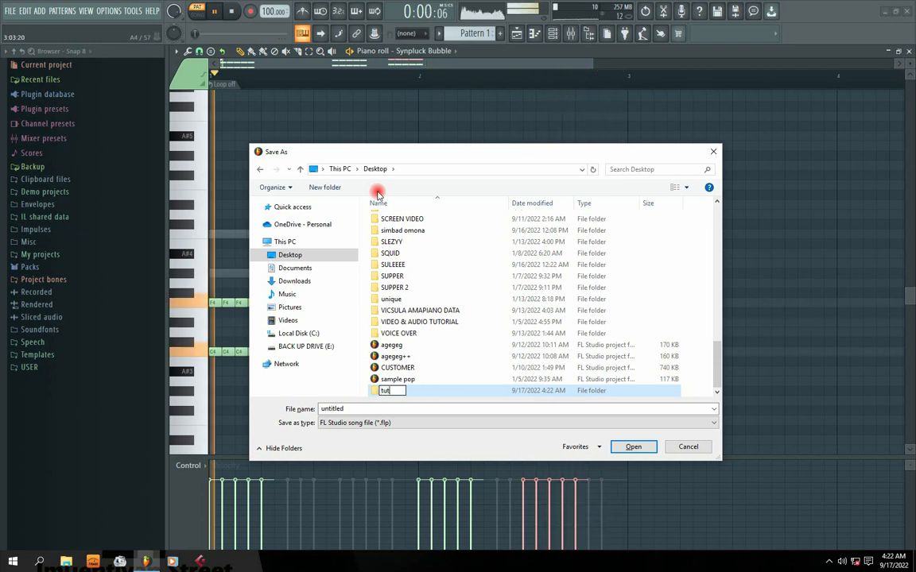
pyautogui.write('orials')
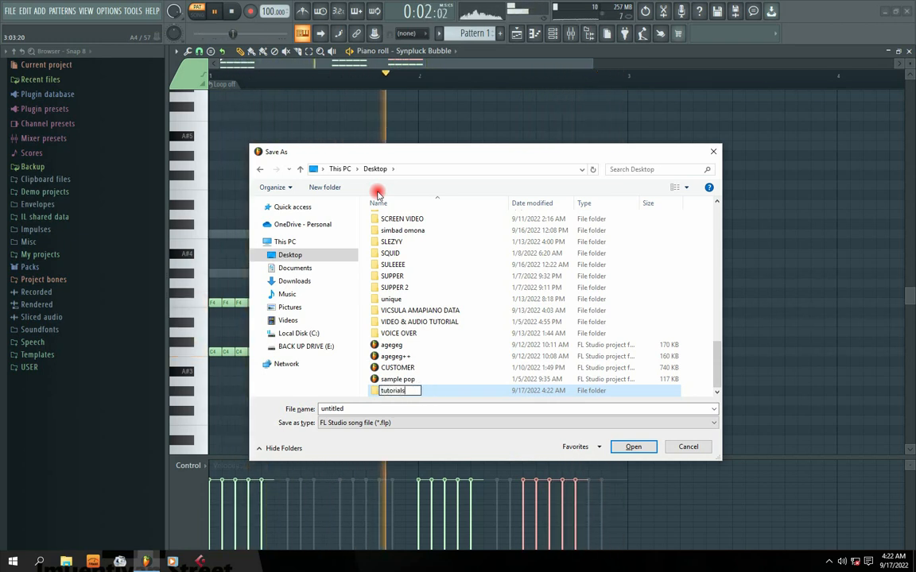
pyautogui.press('Return')
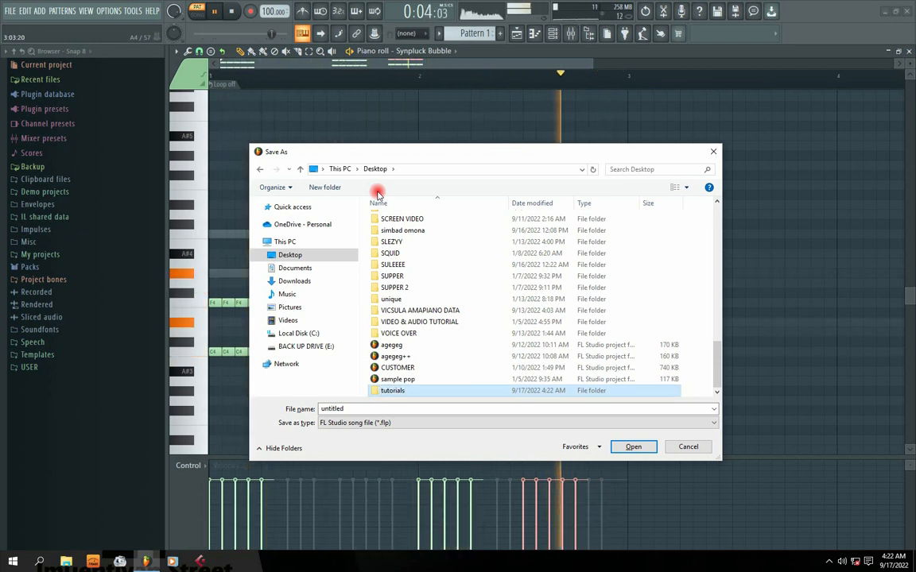
# Step: Save the project as tutorial inside the new tutorials folder
pyautogui.doubleClick(387, 391)
pyautogui.doubleClick(326, 408)
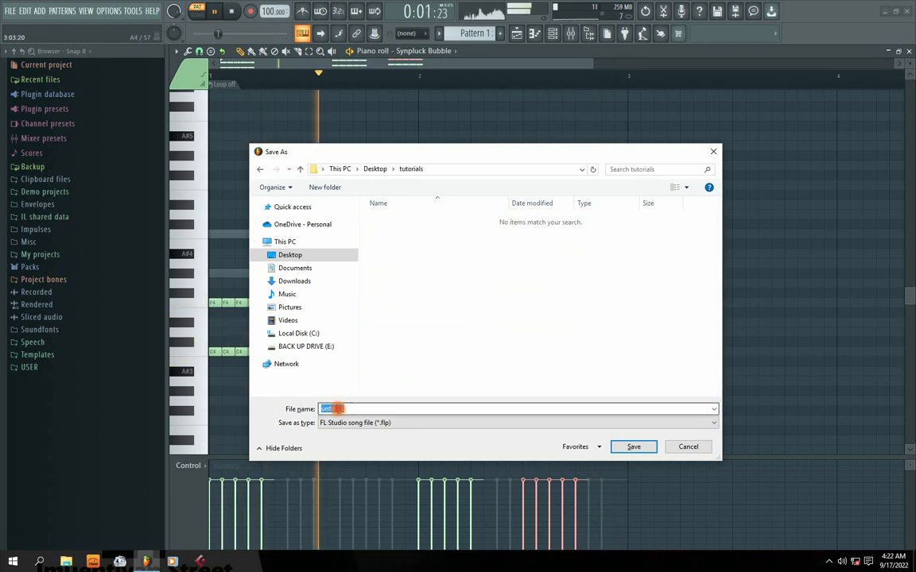
pyautogui.write('tutori')
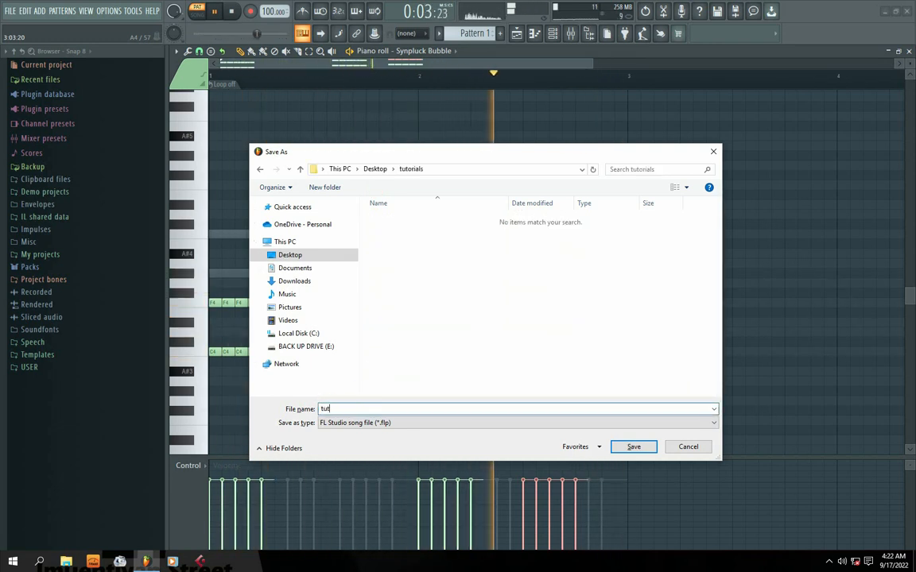
pyautogui.write('al')
pyautogui.press('Return')
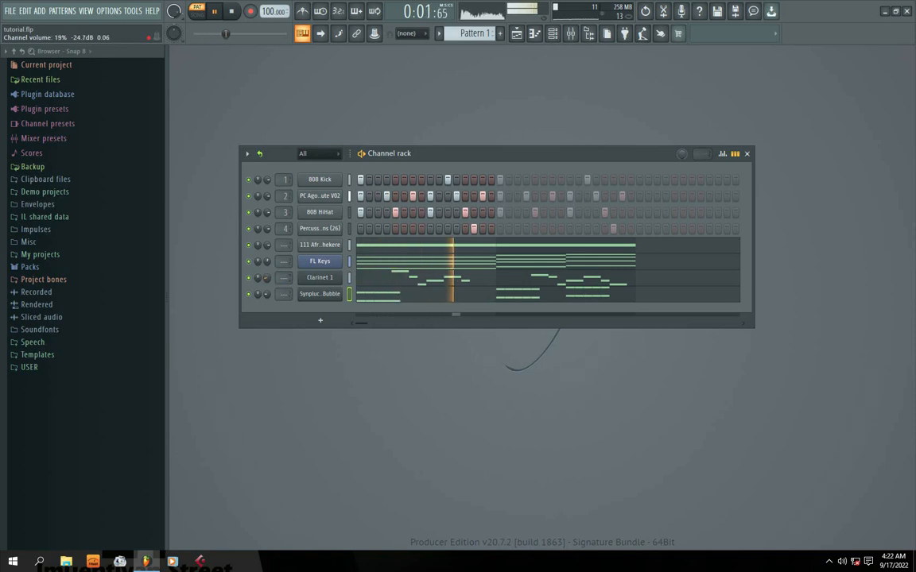
# Step: Add a one-step G4 note to the Clarinet 1 melody on step 16 of bar 1 and play the pattern back
pyautogui.moveTo(454, 151); pyautogui.dragTo(450, 153)
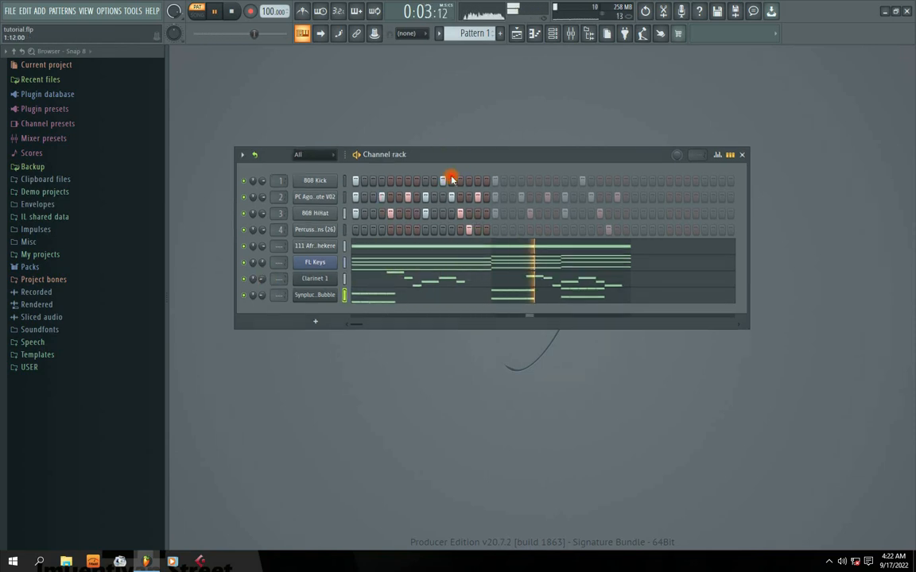
pyautogui.click(468, 283)
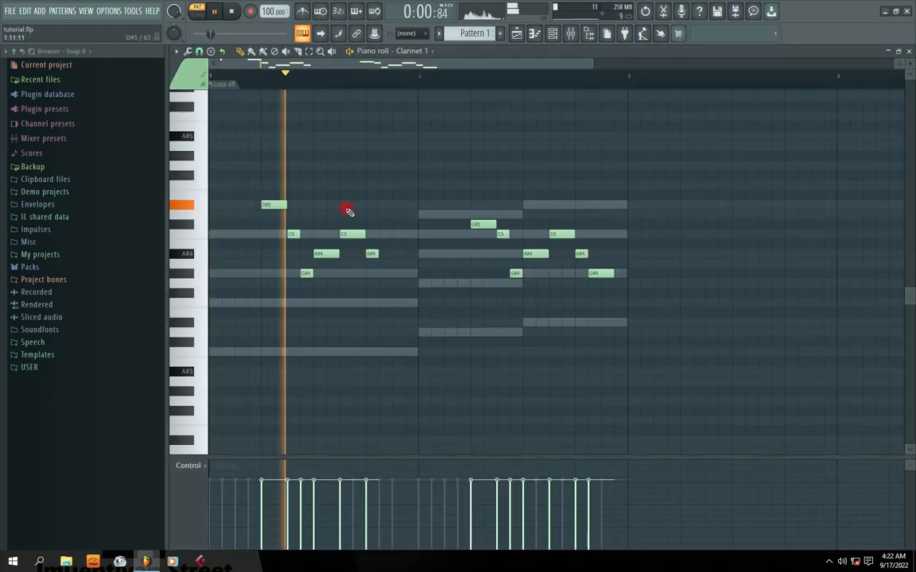
pyautogui.press('space')
pyautogui.click(407, 274)
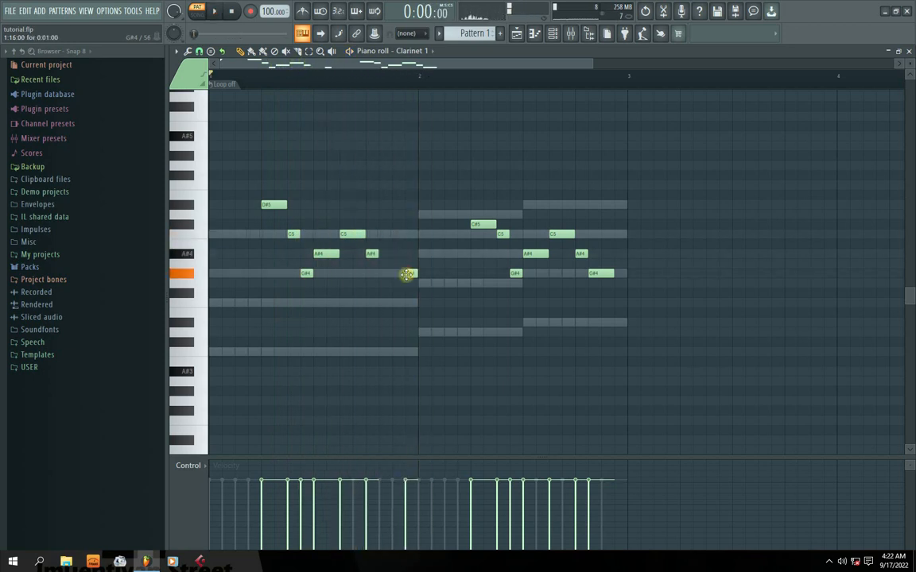
pyautogui.press('space')
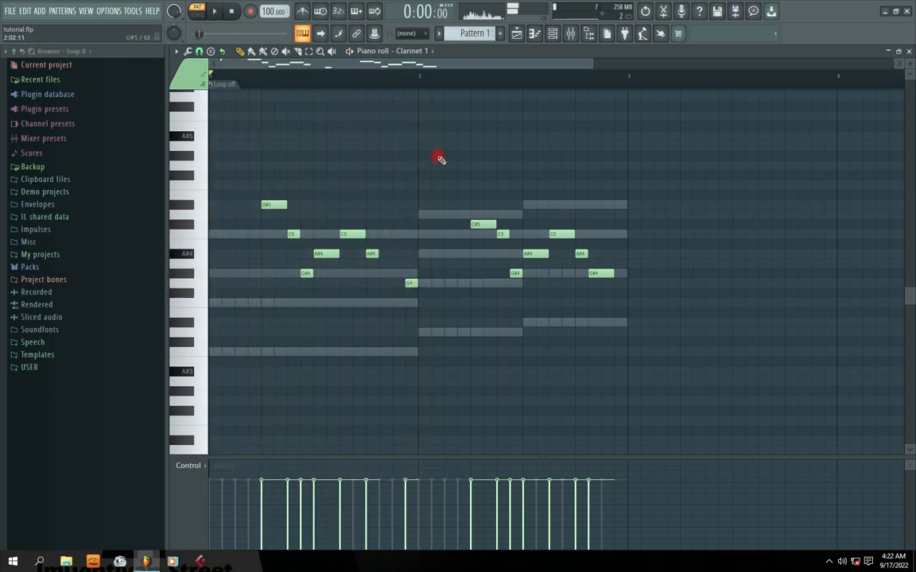
pyautogui.press('space')
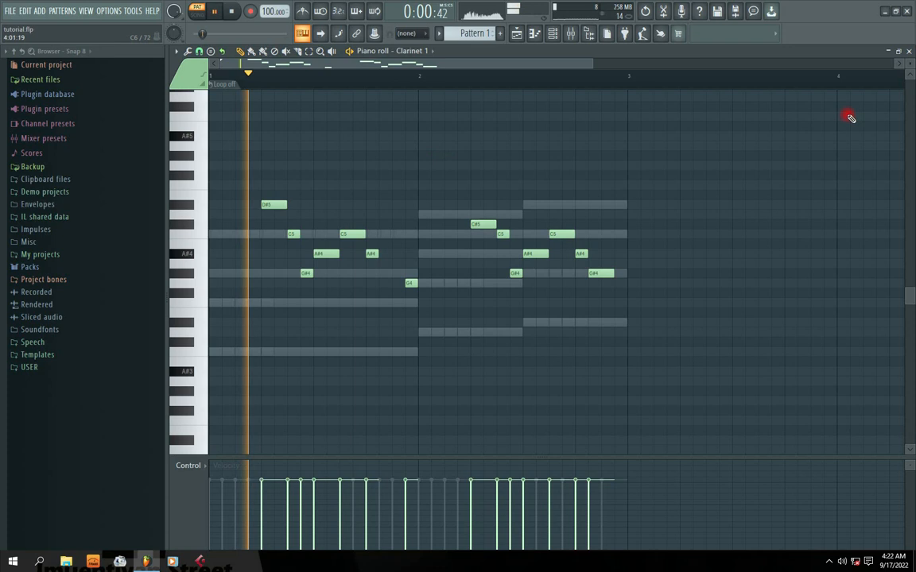
pyautogui.click(909, 51)
pyautogui.moveTo(415, 161); pyautogui.dragTo(419, 157)
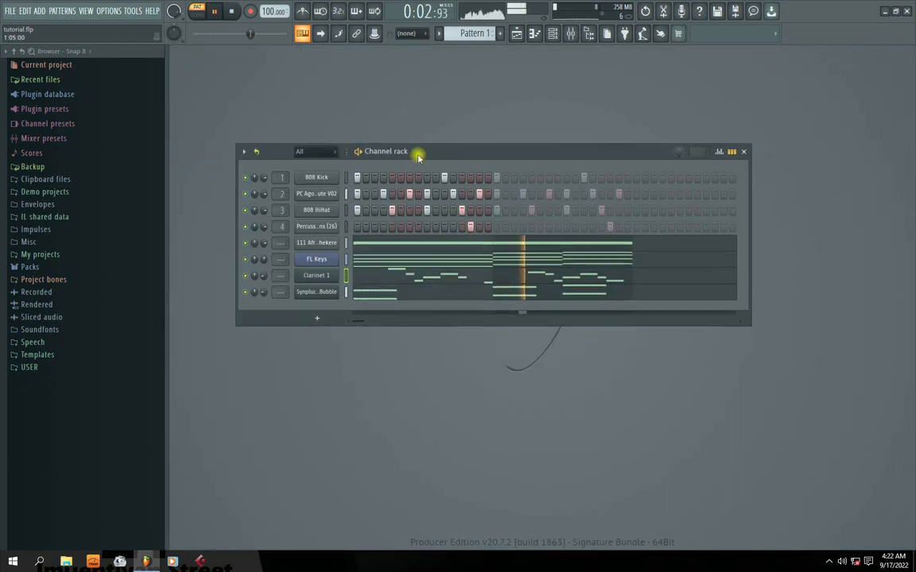
# Step: Move the clarinet's G4 note one step earlier, to step 15 of bar 1, and return to the channel rack
pyautogui.doubleClick(476, 276)
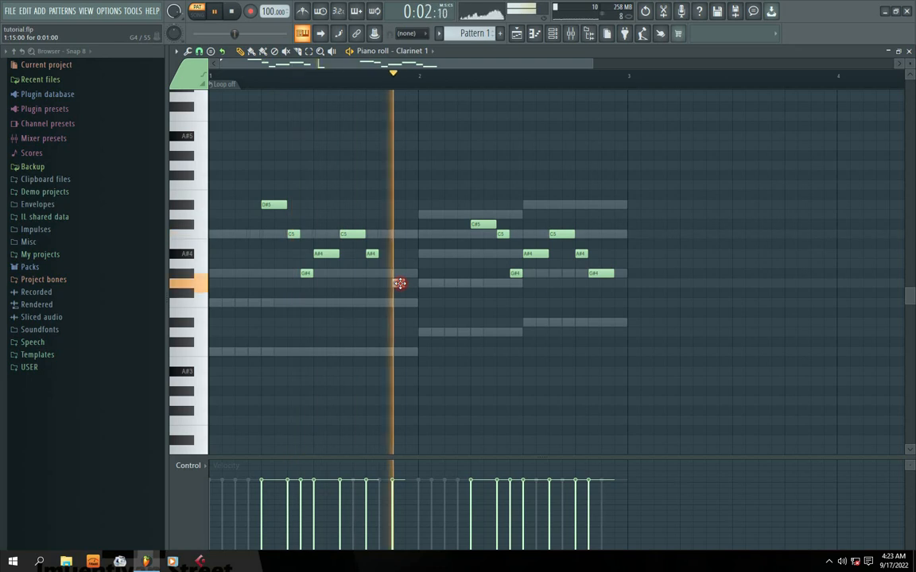
pyautogui.click(909, 52)
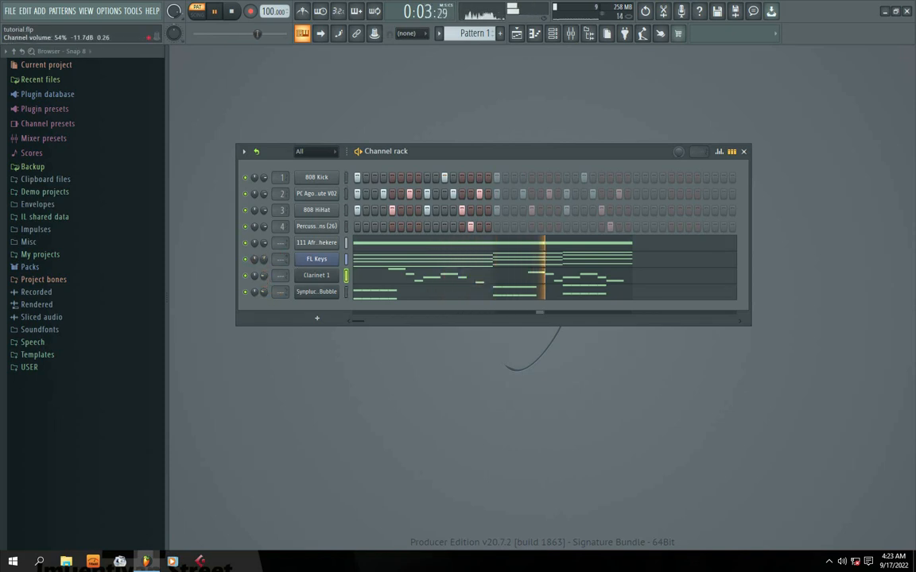
pyautogui.moveTo(437, 154); pyautogui.dragTo(448, 152)
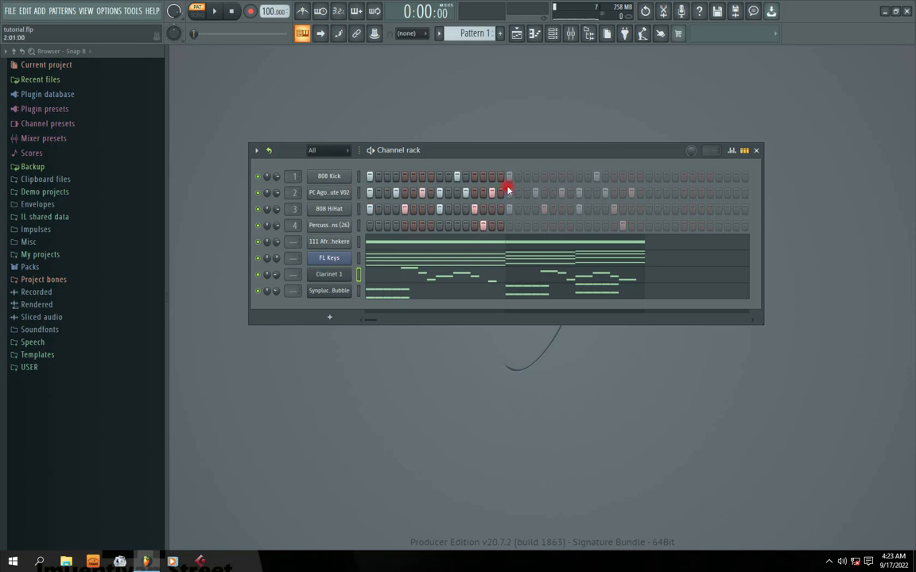
# Step: Review the melodic channels one by one, checking the African Shekere sample and auditioning keys in FL Keys
pyautogui.click(328, 242)
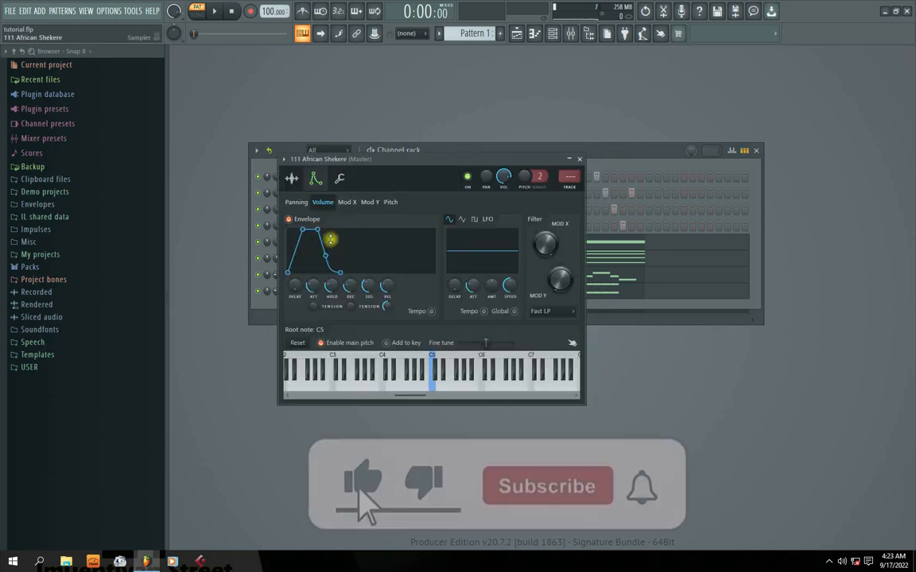
pyautogui.click(289, 181)
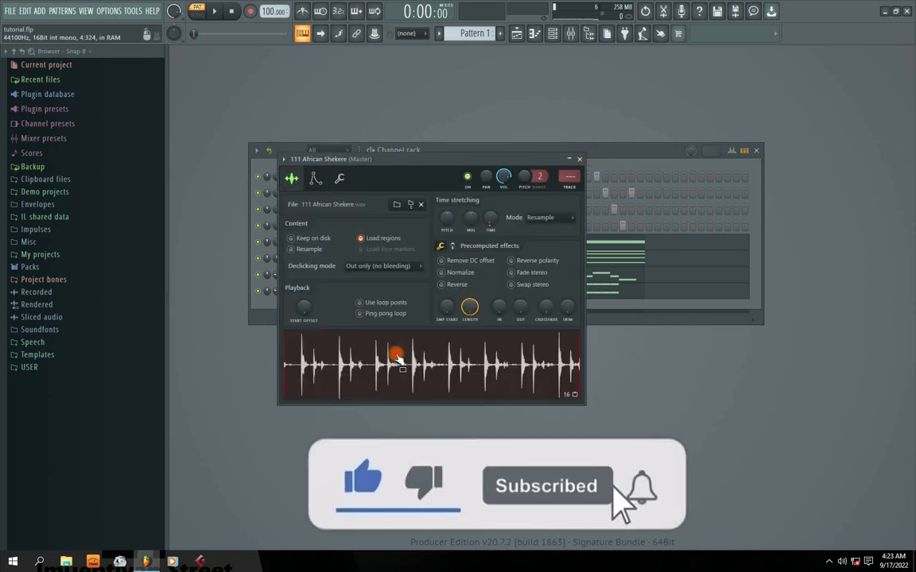
pyautogui.click(580, 159)
pyautogui.click(328, 291)
pyautogui.click(329, 258)
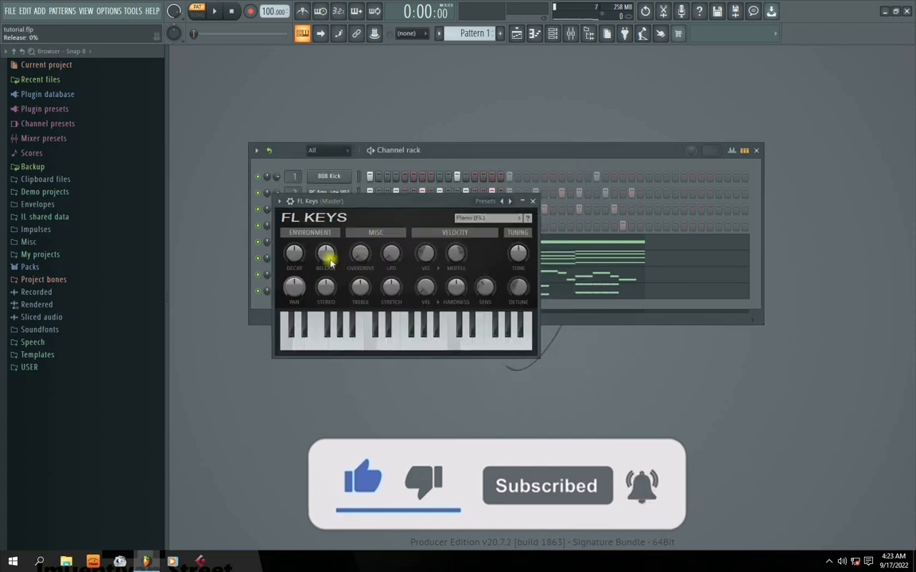
pyautogui.click(340, 332)
pyautogui.click(354, 332)
pyautogui.click(533, 203)
pyautogui.click(328, 275)
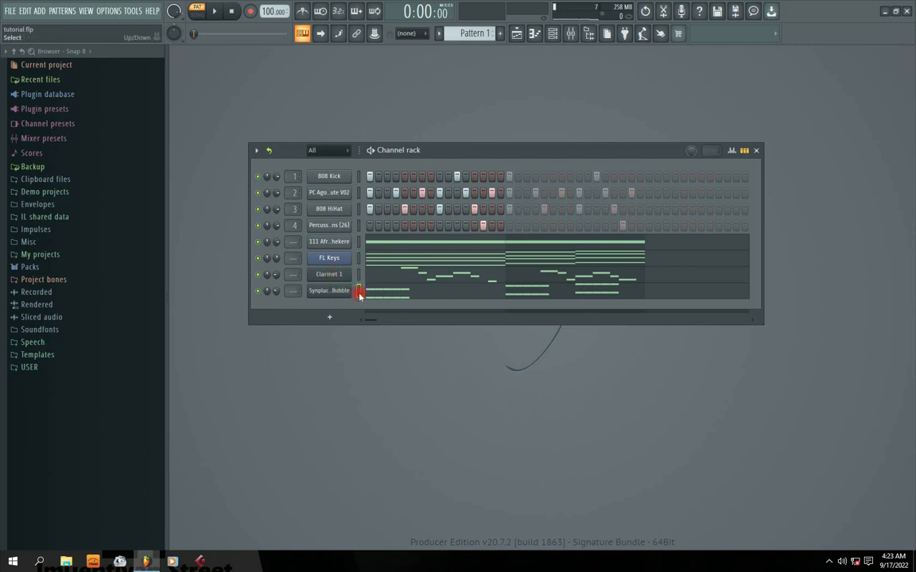
# Step: Move the Synpluck Bubble channel above Clarinet 1 in the channel rack
pyautogui.hotkey('alt', 'Up')
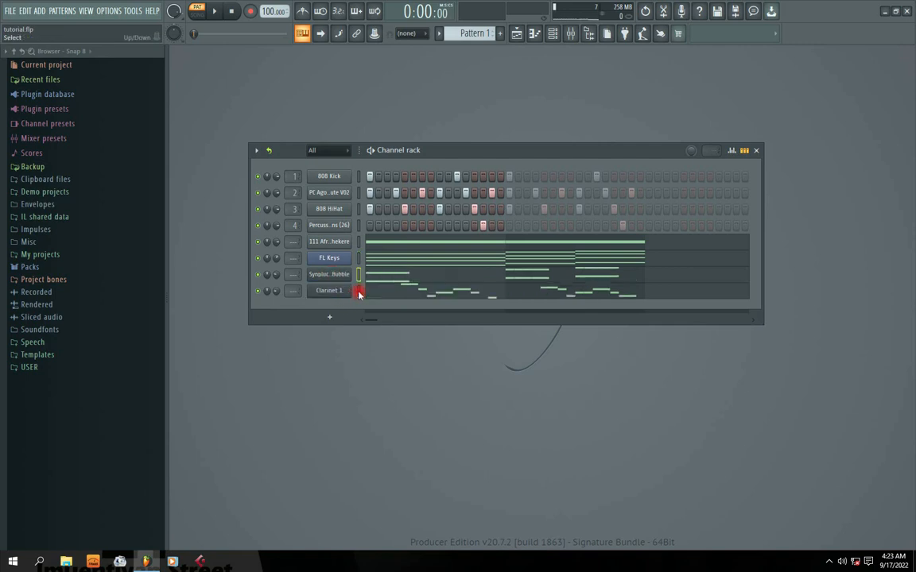
pyautogui.click(329, 291)
pyautogui.click(727, 103)
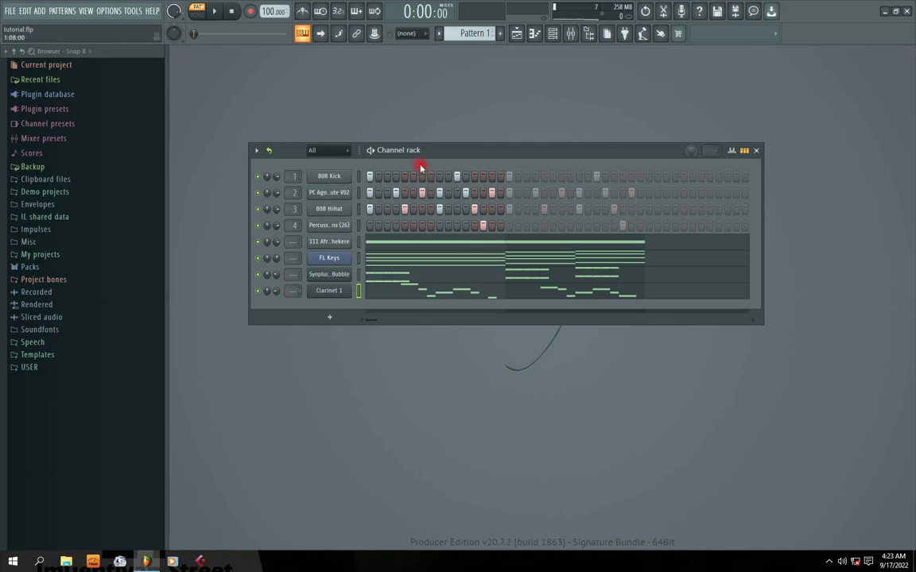
# Step: Add a BooBass channel to the rack, close its plugin window and play the pattern
pyautogui.moveTo(397, 149); pyautogui.dragTo(402, 163)
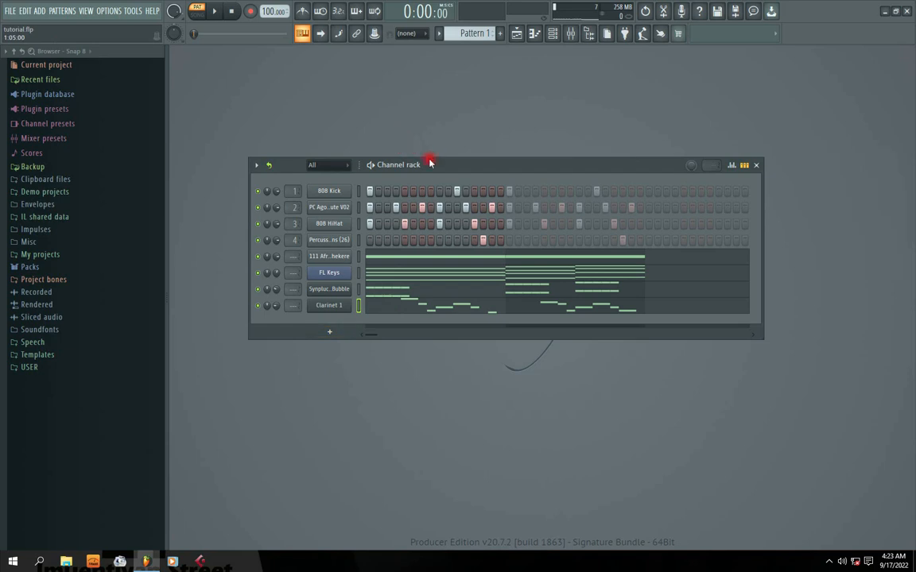
pyautogui.moveTo(430, 163); pyautogui.dragTo(418, 163)
pyautogui.click(329, 314)
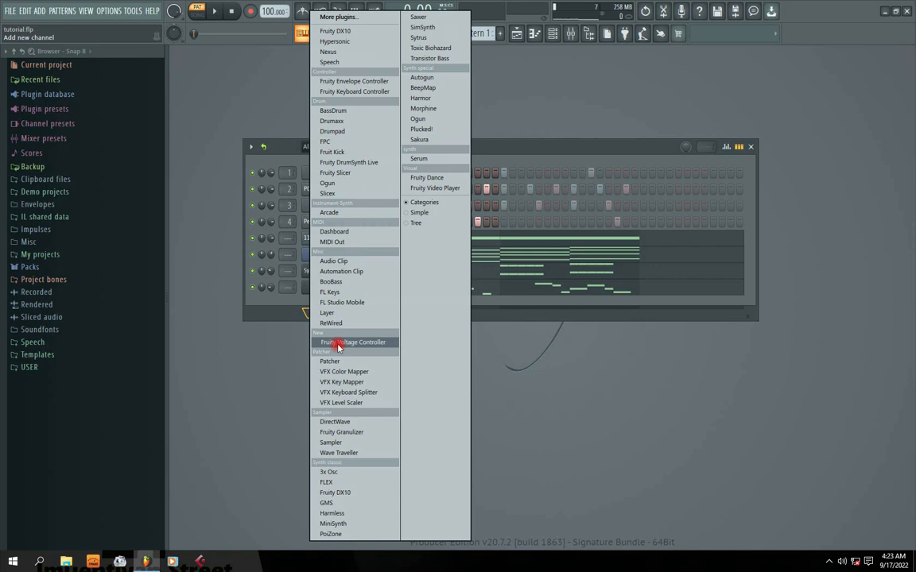
pyautogui.click(341, 285)
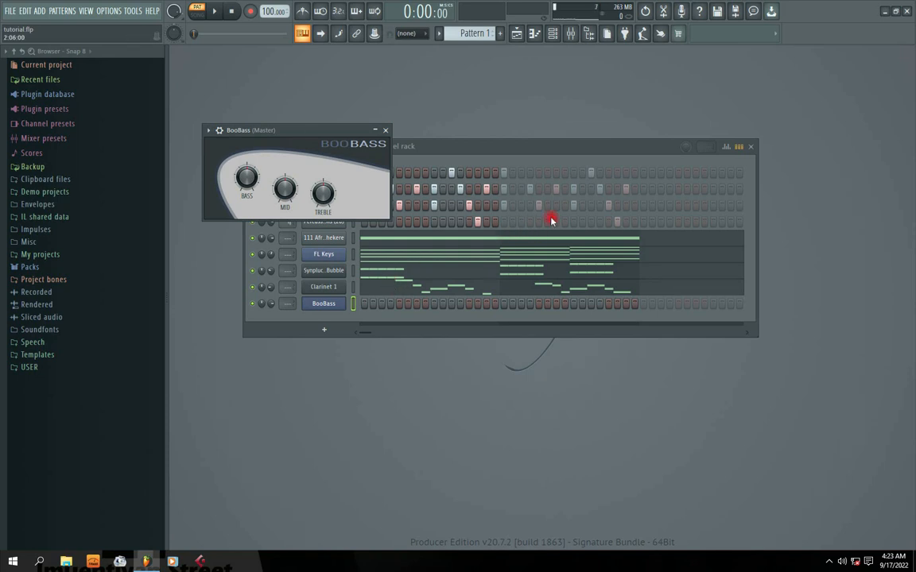
pyautogui.click(383, 132)
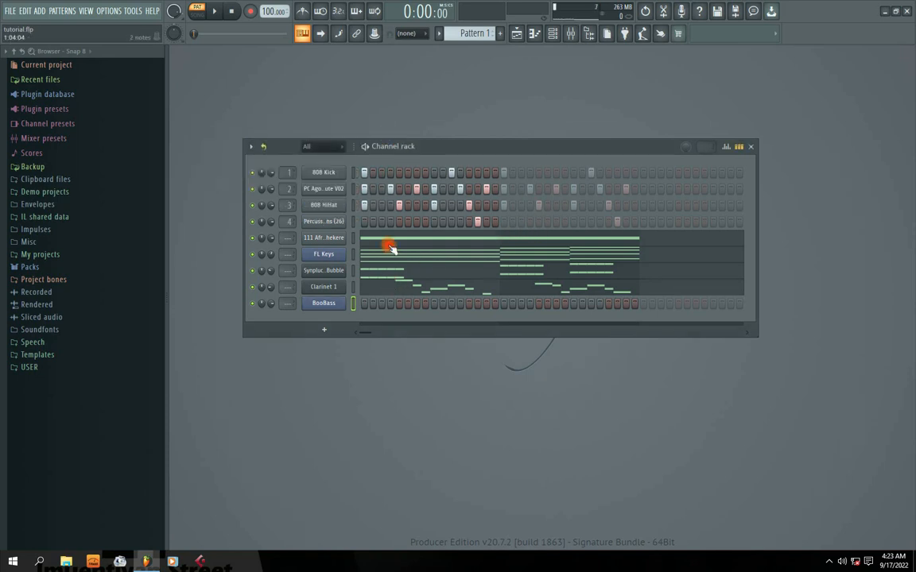
pyautogui.press('space')
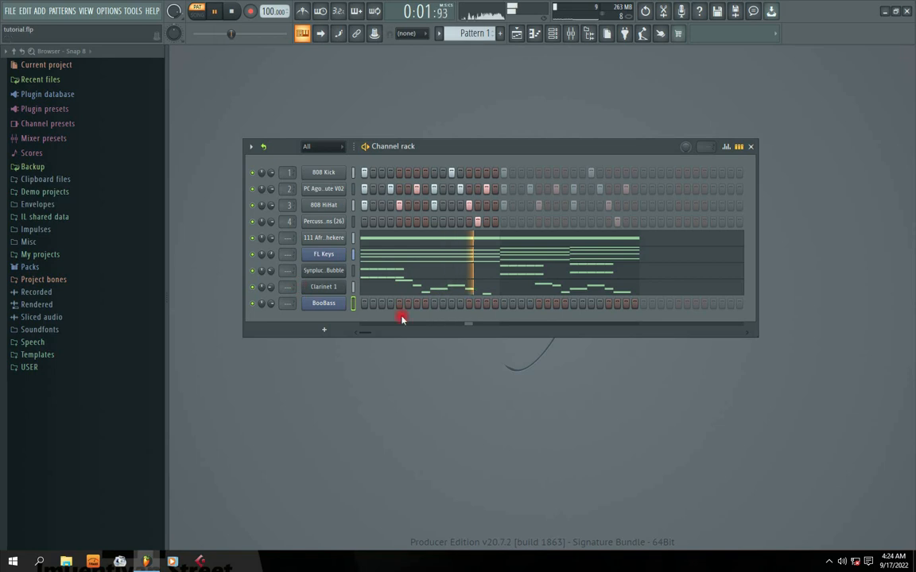
# Step: Copy the lowest FL Keys chord notes, C4, D4 and D#4, into the BooBass piano roll
pyautogui.click(397, 260)
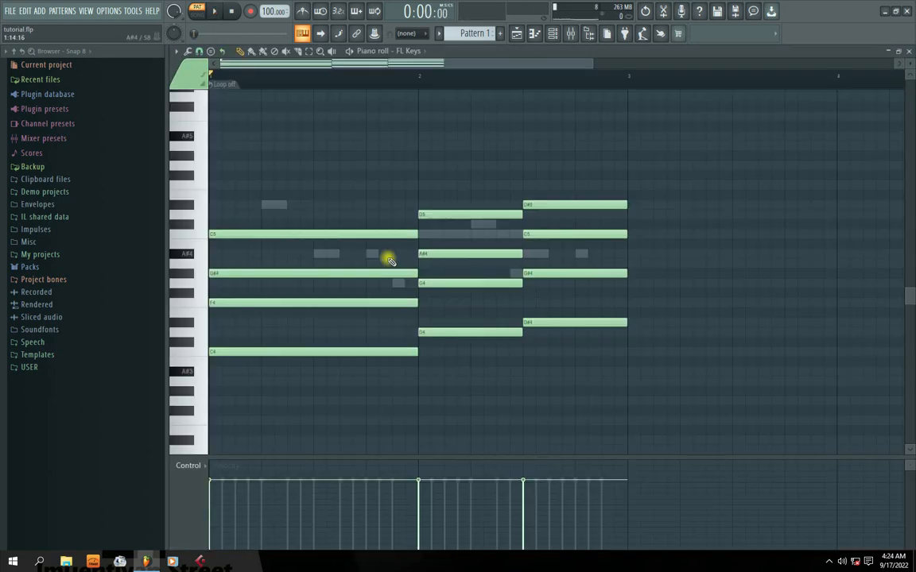
pyautogui.moveTo(272, 318); pyautogui.dragTo(621, 372)
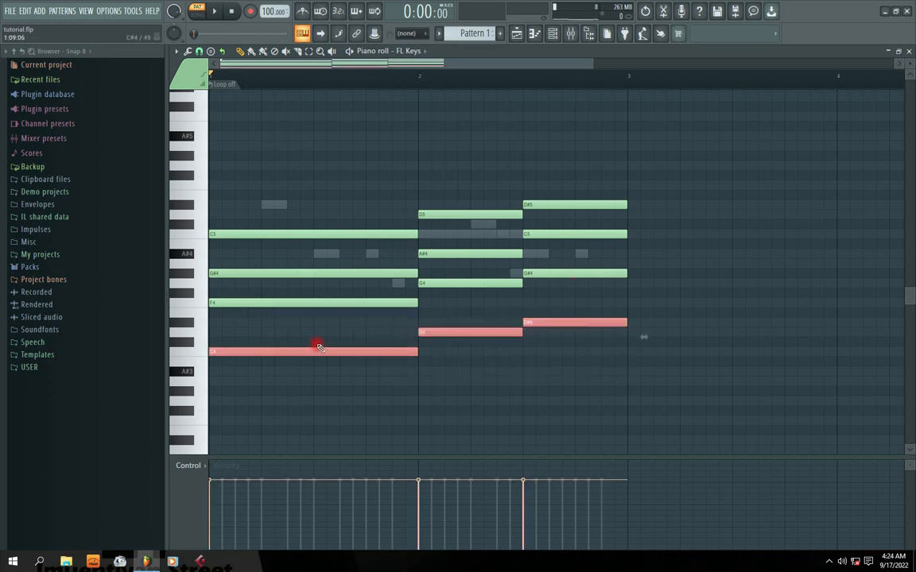
pyautogui.click(908, 51)
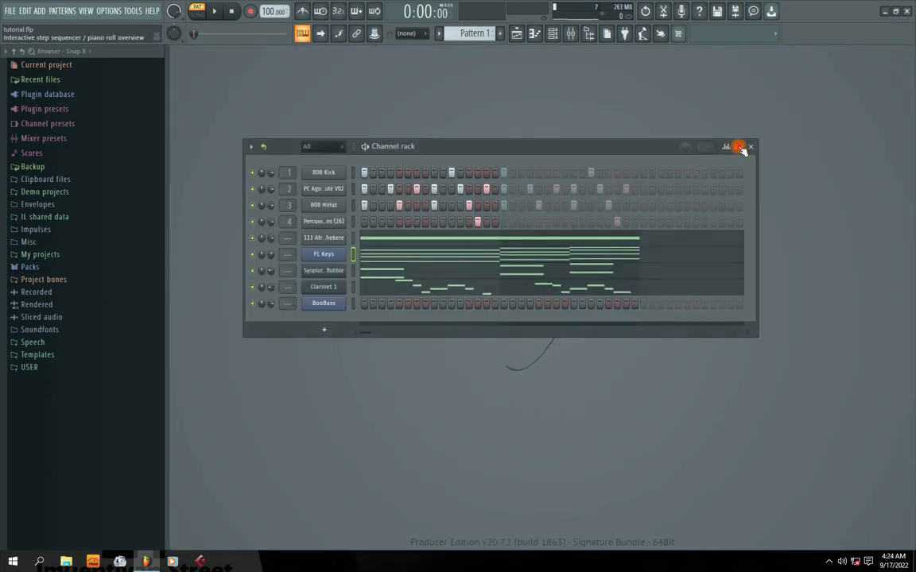
pyautogui.rightClick(323, 311)
pyautogui.click(358, 299)
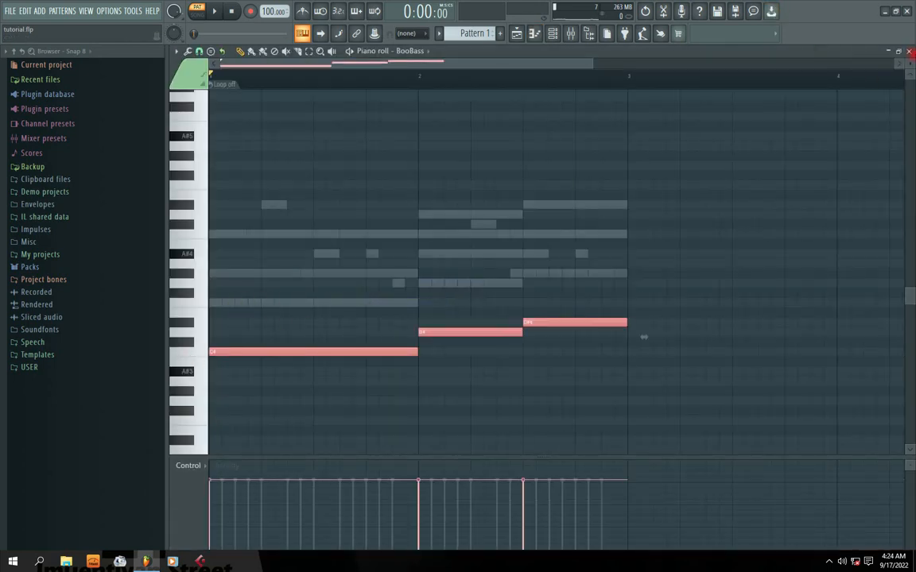
pyautogui.click(908, 51)
# Step: Solo the BooBass channel and listen to its bass line alone
pyautogui.rightClick(255, 306)
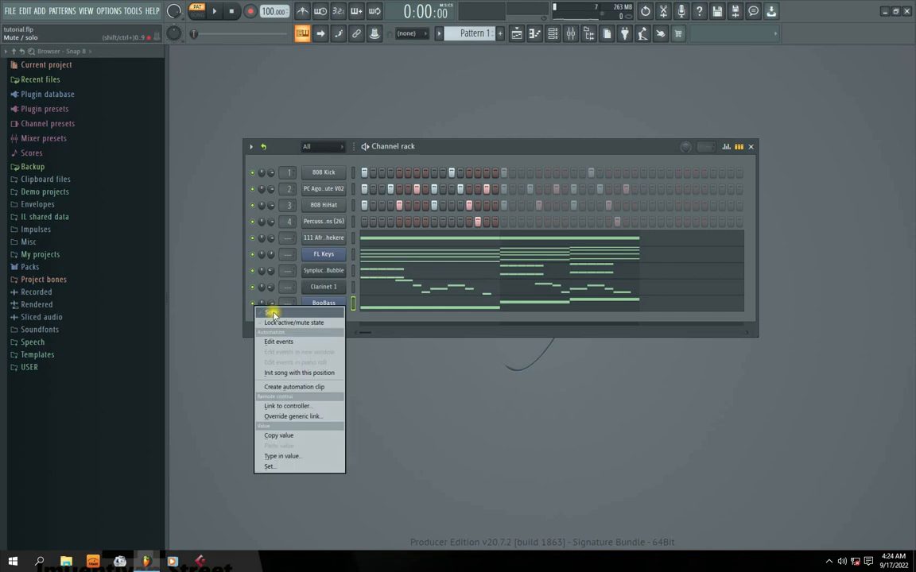
pyautogui.click(274, 312)
pyautogui.press('space')
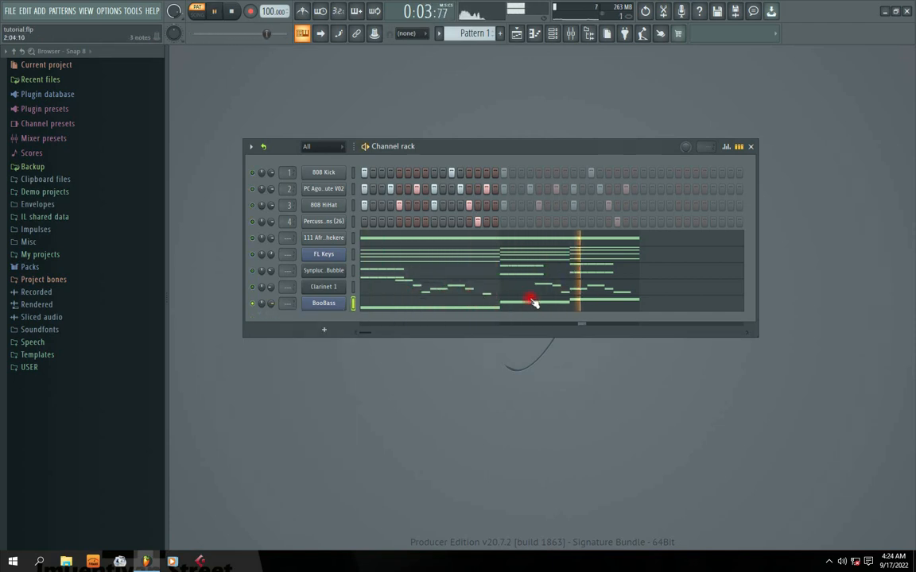
pyautogui.press('space')
# Step: Raise the three BooBass notes one octave, to C5, D5 and D#5, and play them back
pyautogui.click(370, 308)
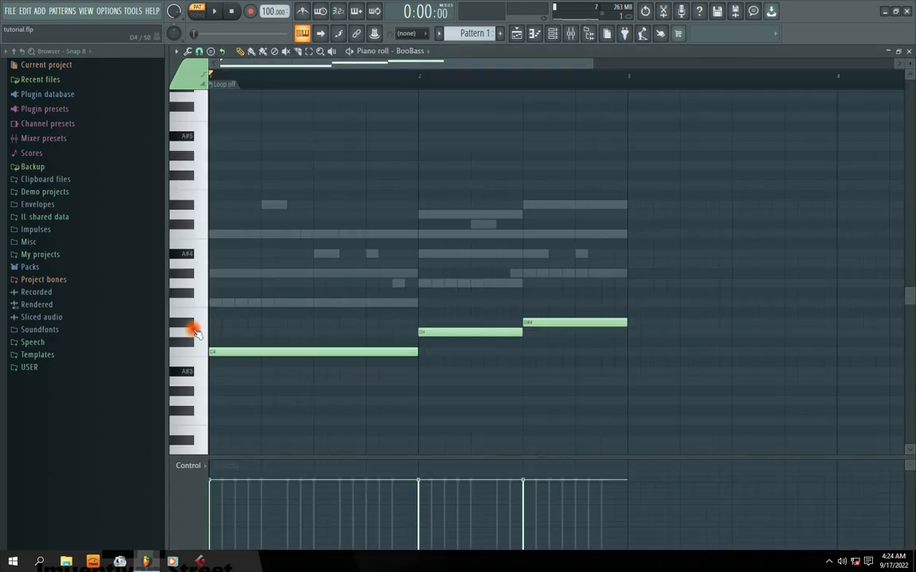
pyautogui.hotkey('ctrl', 'Up')
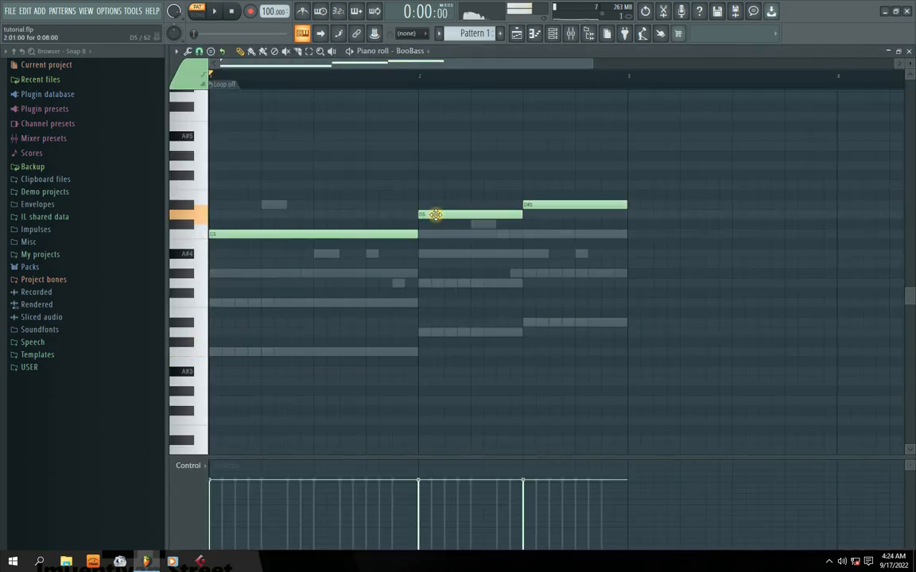
pyautogui.click(911, 51)
pyautogui.click(310, 306)
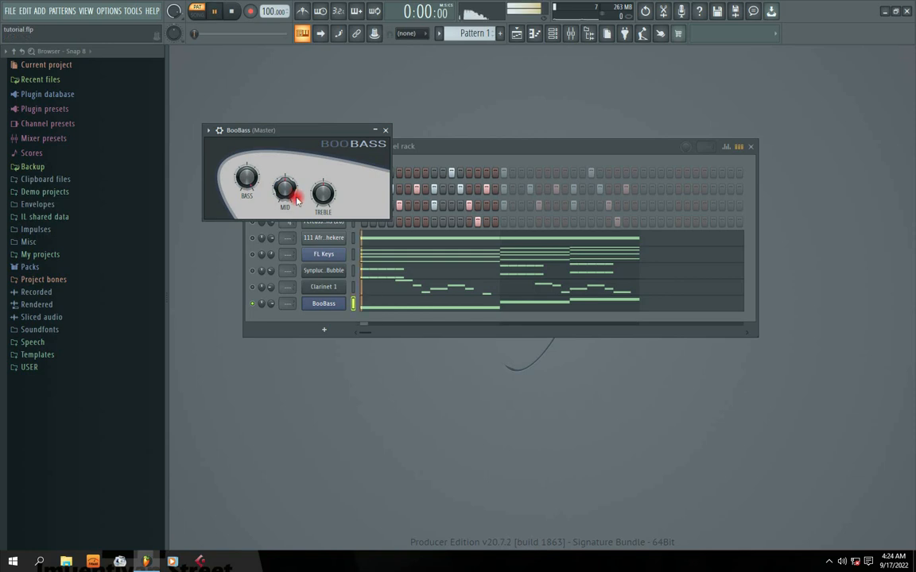
pyautogui.click(386, 315)
pyautogui.press('space')
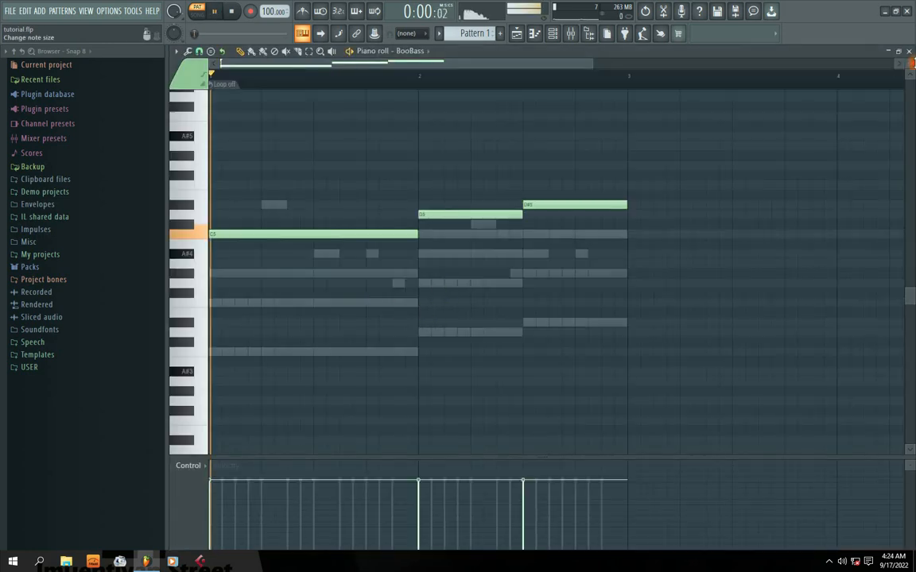
# Step: Unsolo BooBass, listen to it with all the other channels, and stop playback in its piano roll
pyautogui.click(911, 49)
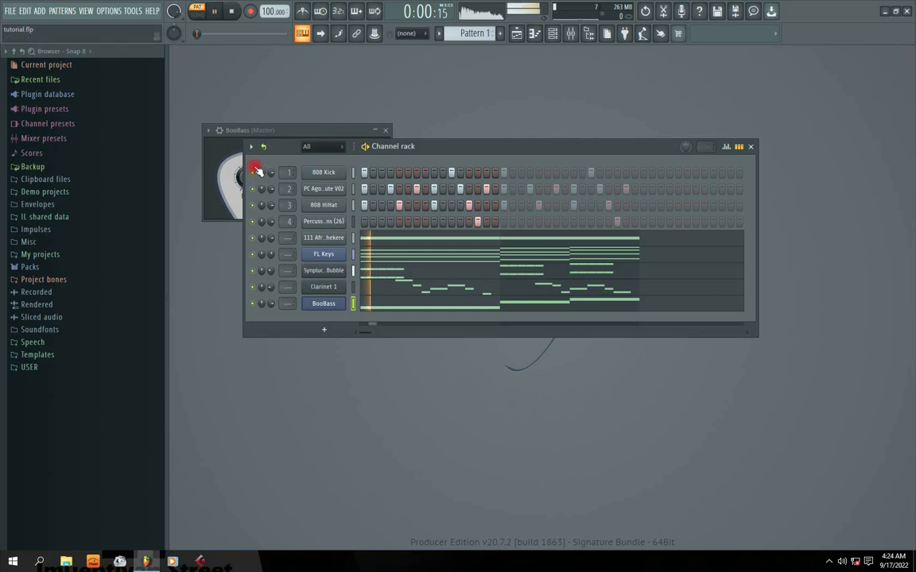
pyautogui.click(251, 287)
pyautogui.click(373, 306)
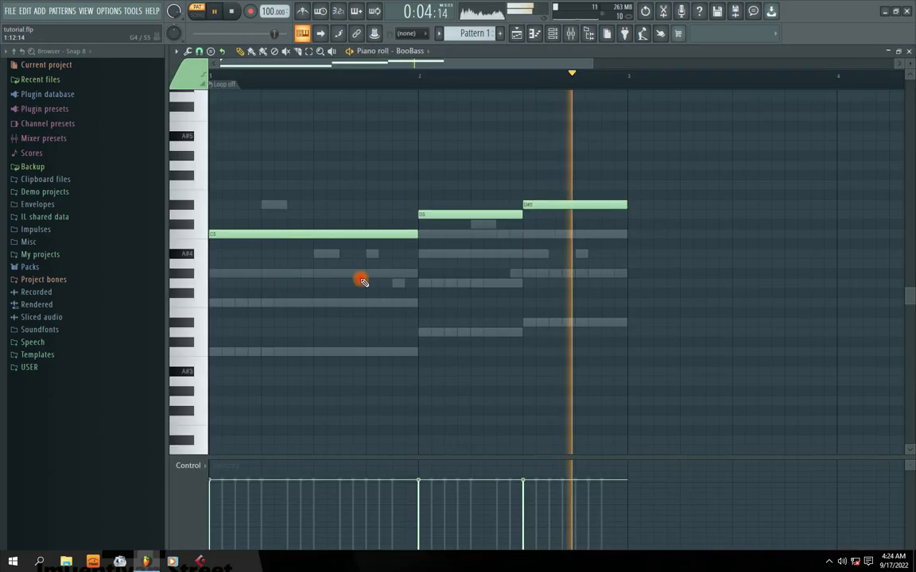
pyautogui.press('space')
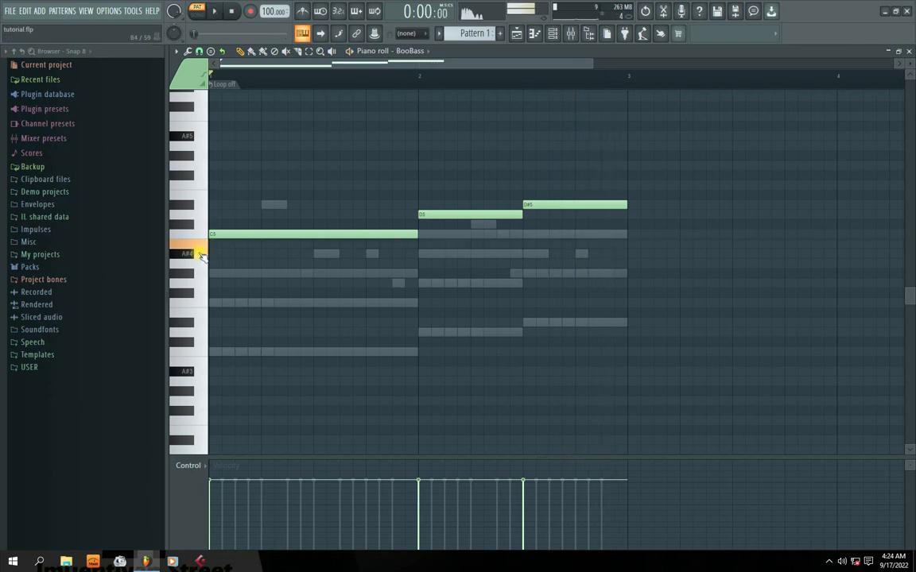
# Step: Lower the BooBass note at the start of bar 2 to C#5 and play the pattern back
pyautogui.moveTo(427, 216)
pyautogui.mouseDown()
pyautogui.moveTo(430, 226)
pyautogui.moveTo(431, 214)
pyautogui.mouseUp()
pyautogui.moveTo(435, 222); pyautogui.dragTo(392, 239)
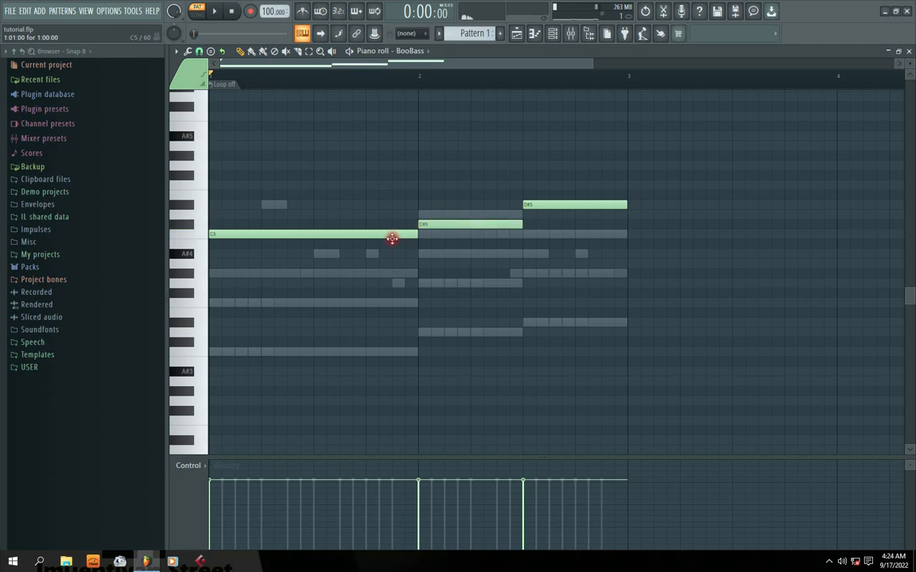
pyautogui.press('space')
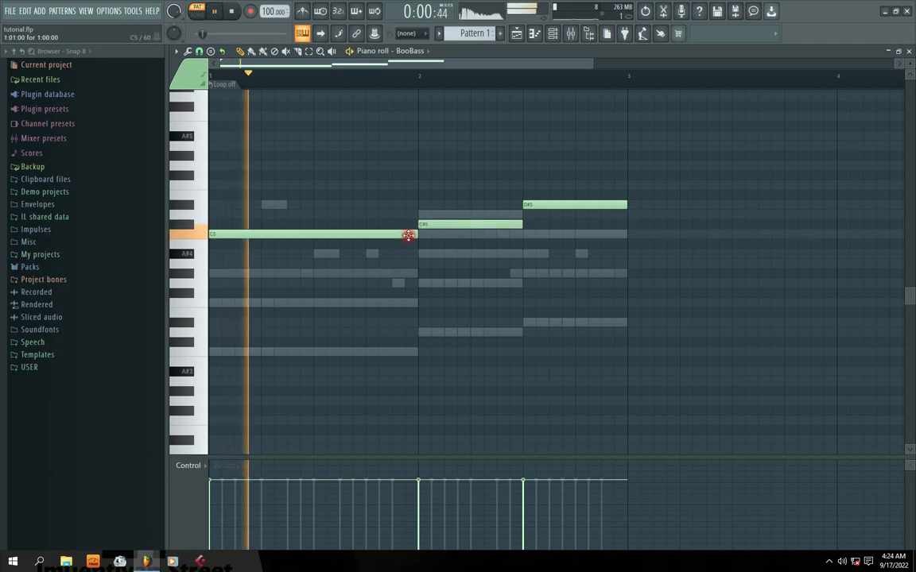
# Step: Stop playback and replace the BooBass C#5 note at the start of bar 2 with a D5 note
pyautogui.rightClick(447, 226)
pyautogui.press('space')
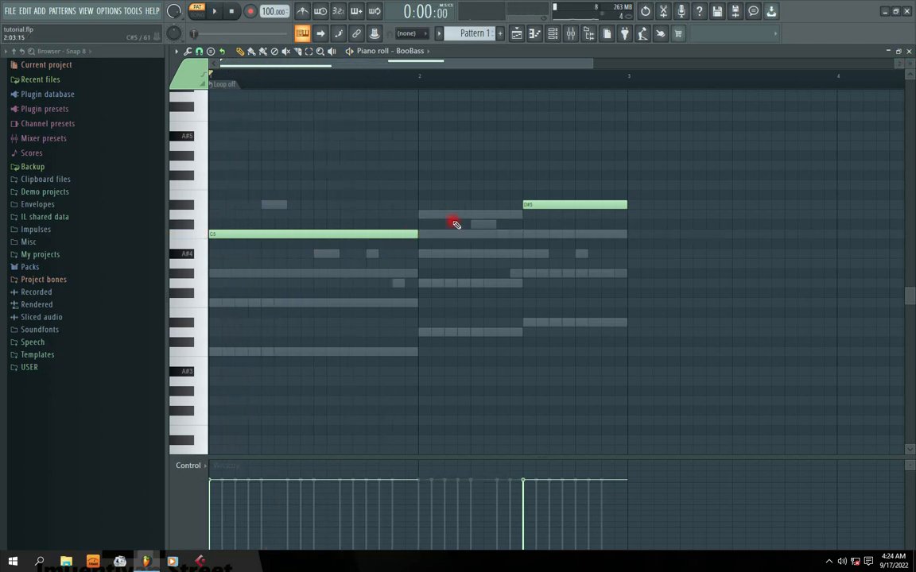
pyautogui.click(422, 214)
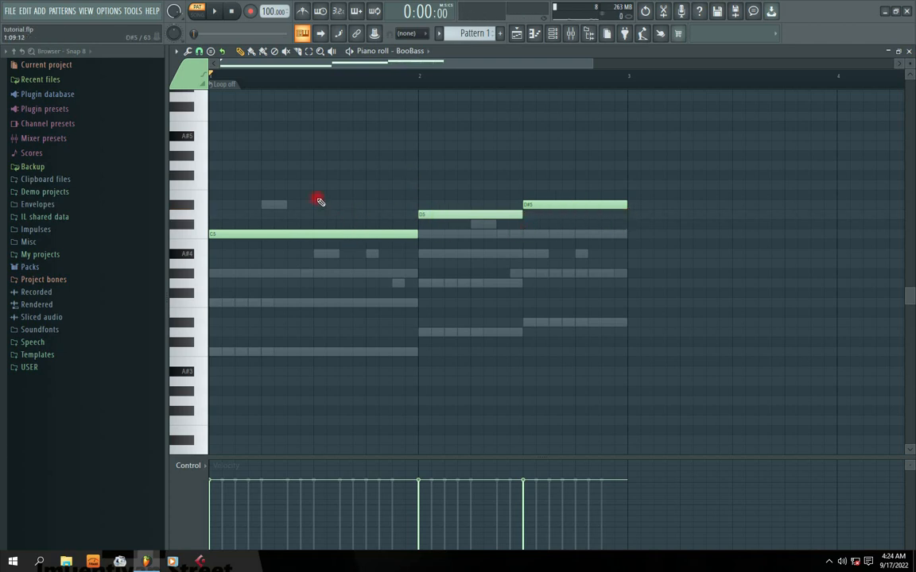
# Step: Lower all three BooBass notes by seven semitones, to F4, G4 and G#4, and play the pattern back
pyautogui.hotkey('ctrl', 'a')
pyautogui.moveTo(329, 233); pyautogui.dragTo(323, 302)
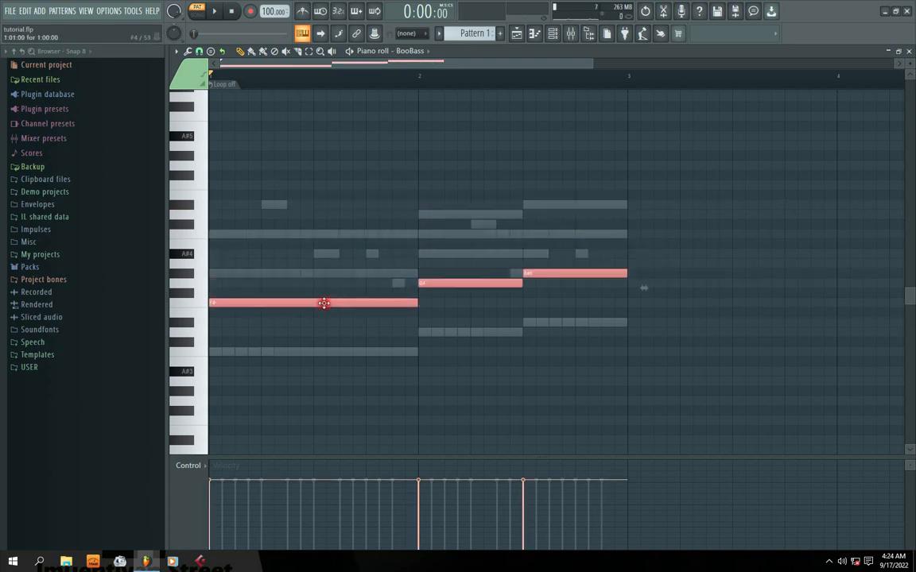
pyautogui.press('space')
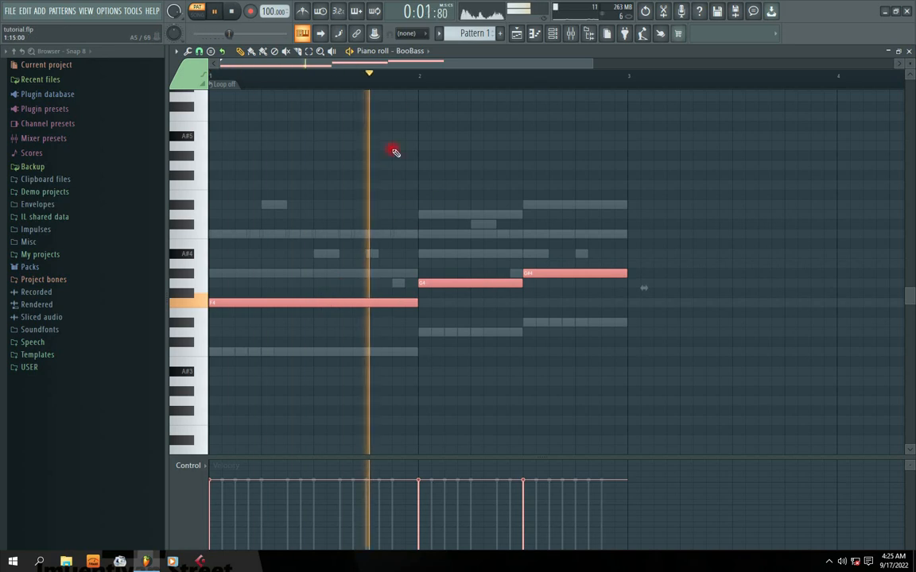
pyautogui.moveTo(382, 65); pyautogui.dragTo(421, 67)
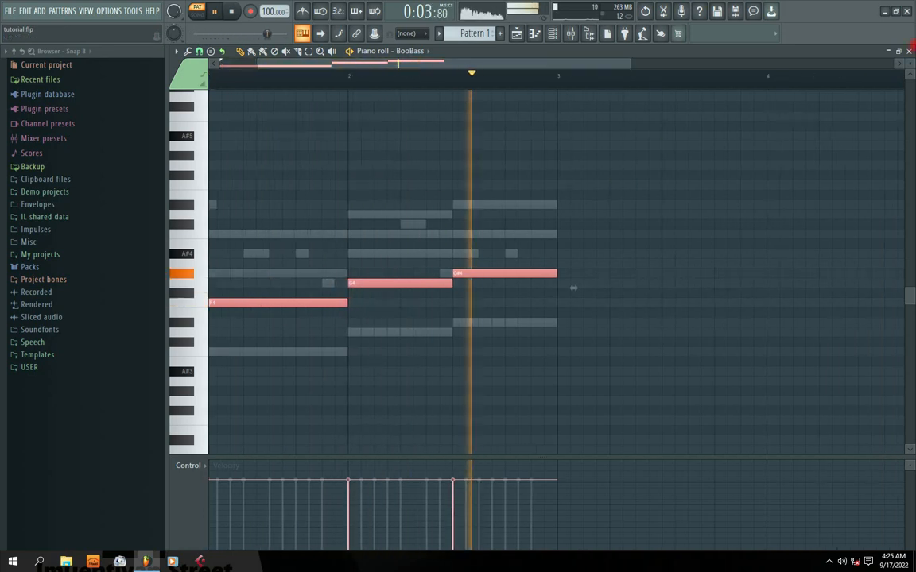
# Step: Close the BooBass piano roll and plugin window, and position the channel rack in the middle of the workspace
pyautogui.click(909, 52)
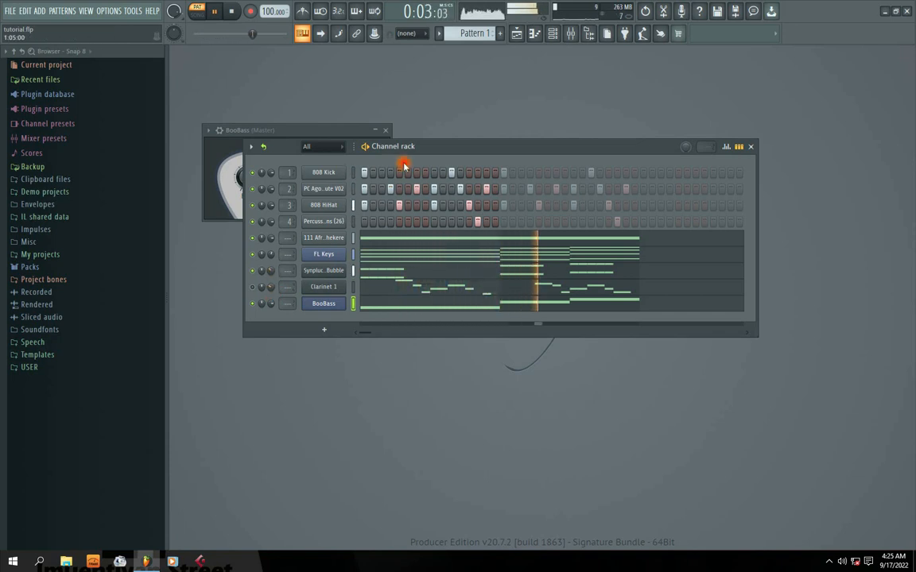
pyautogui.moveTo(404, 149); pyautogui.dragTo(395, 195)
pyautogui.moveTo(305, 134); pyautogui.dragTo(377, 96)
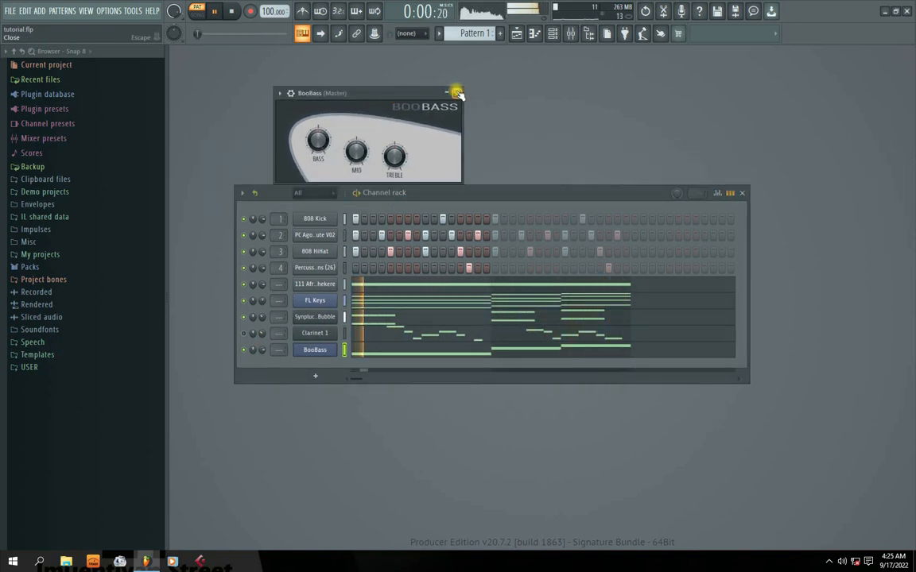
pyautogui.click(459, 92)
pyautogui.moveTo(434, 197); pyautogui.dragTo(434, 175)
pyautogui.click(378, 247)
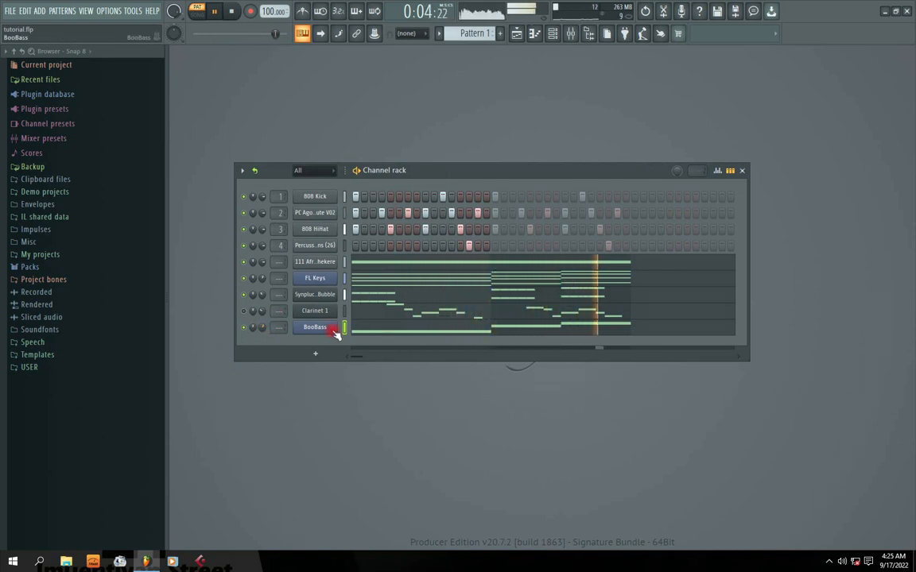
pyautogui.moveTo(419, 174); pyautogui.dragTo(406, 172)
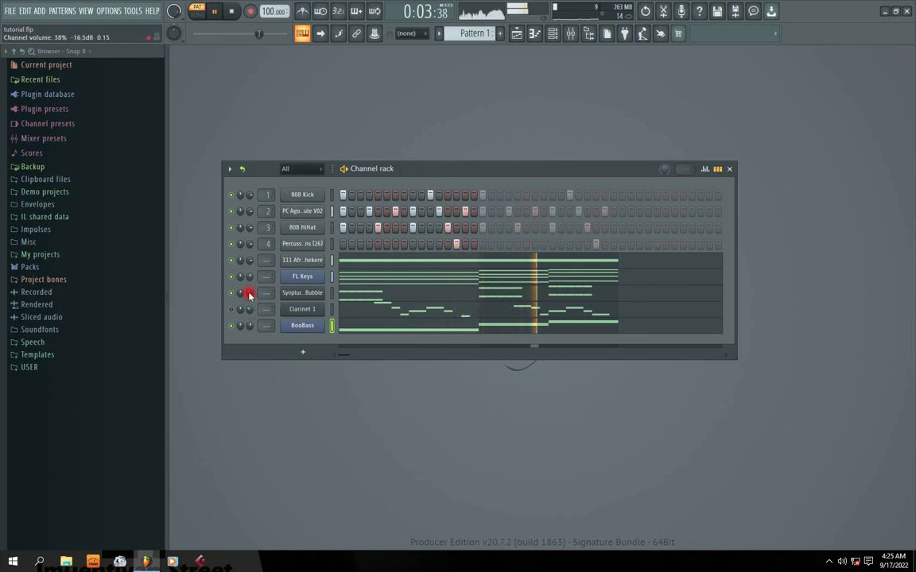
# Step: Raise the Synpluck Bubble channel's volume to about 40% while the pattern plays, and stop playback
pyautogui.moveTo(249, 310); pyautogui.dragTo(249, 306)
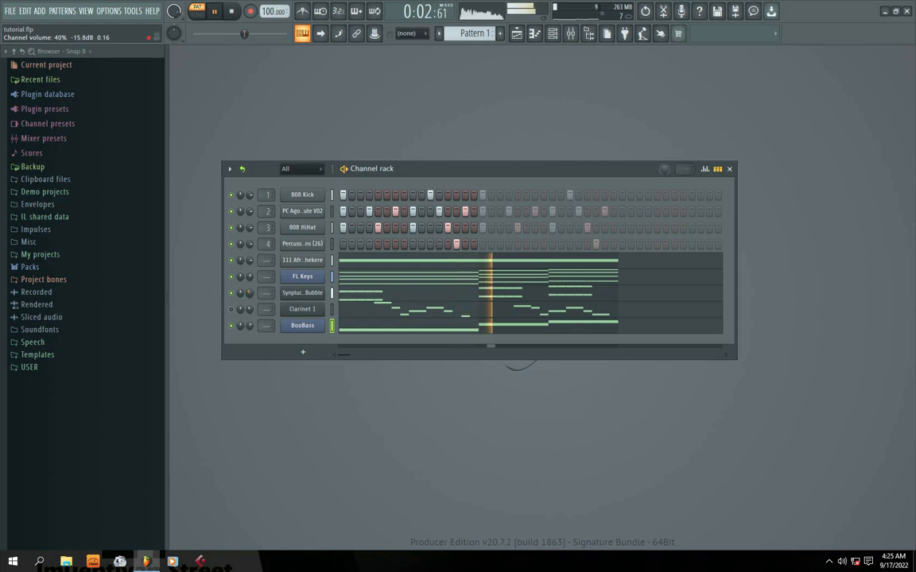
pyautogui.moveTo(401, 175); pyautogui.dragTo(428, 162)
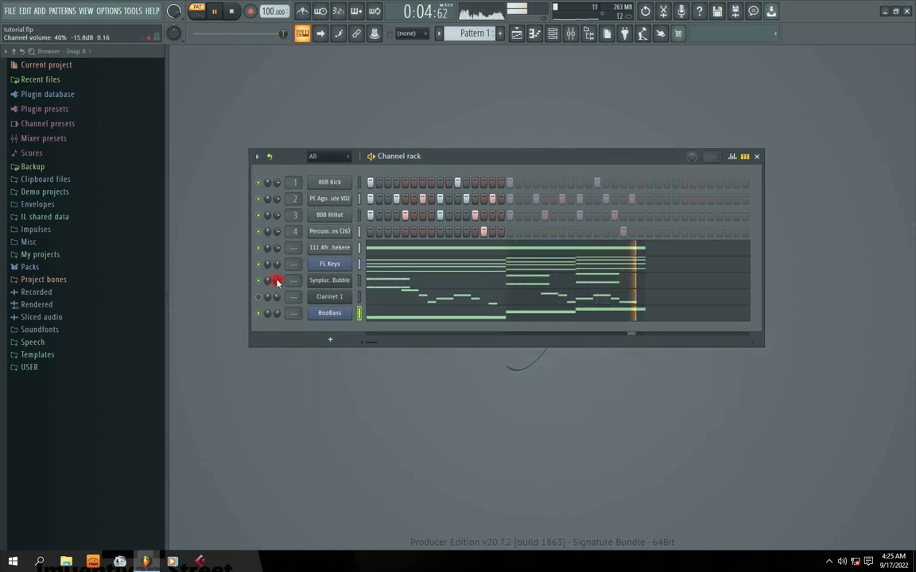
pyautogui.moveTo(278, 280); pyautogui.dragTo(278, 278)
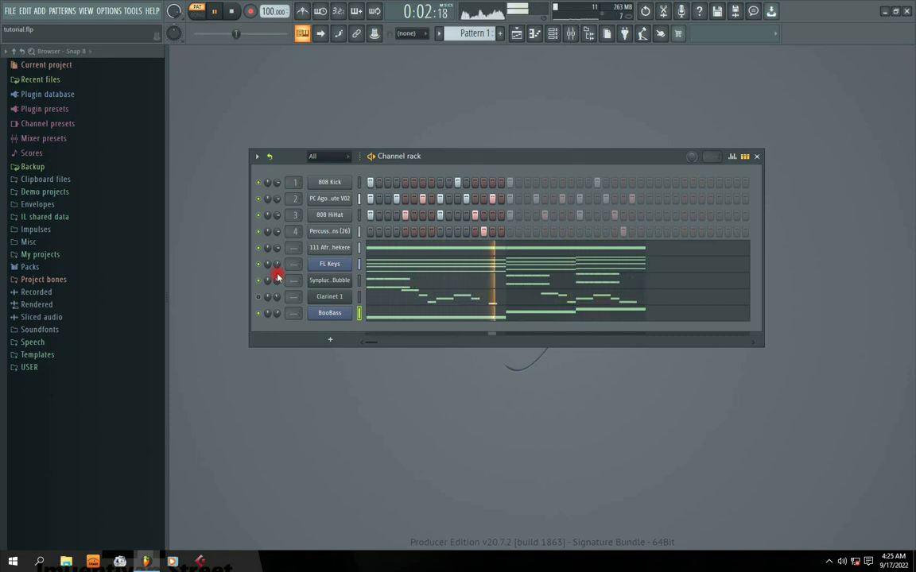
pyautogui.press('space')
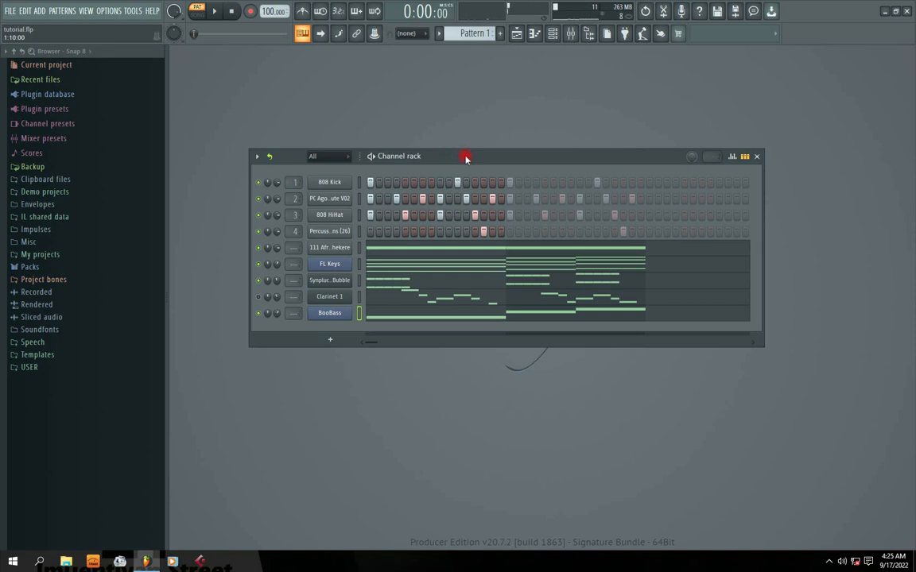
# Step: Narrow the browser to widen the workspace and reposition the channel rack
pyautogui.moveTo(466, 158); pyautogui.dragTo(449, 179)
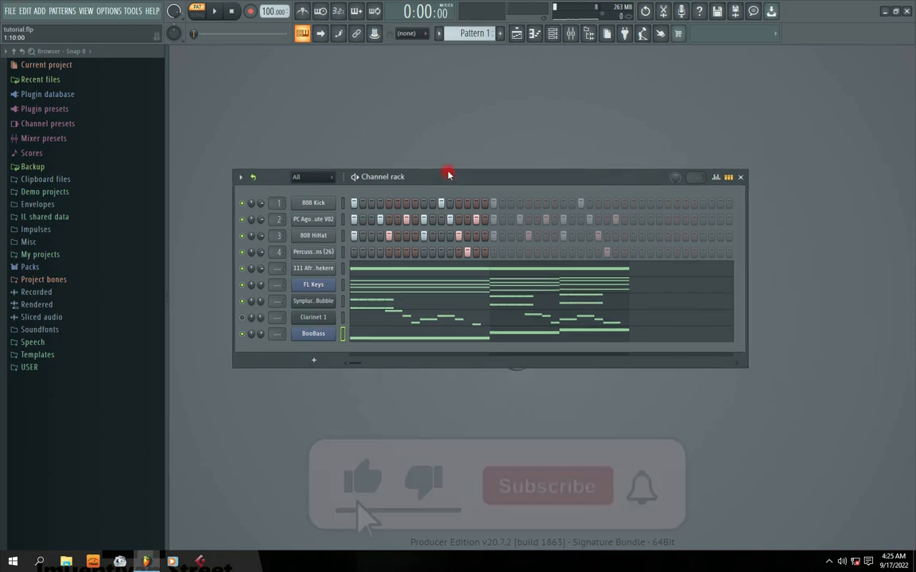
pyautogui.moveTo(472, 184)
pyautogui.mouseDown()
pyautogui.moveTo(374, 162)
pyautogui.moveTo(460, 188)
pyautogui.mouseUp()
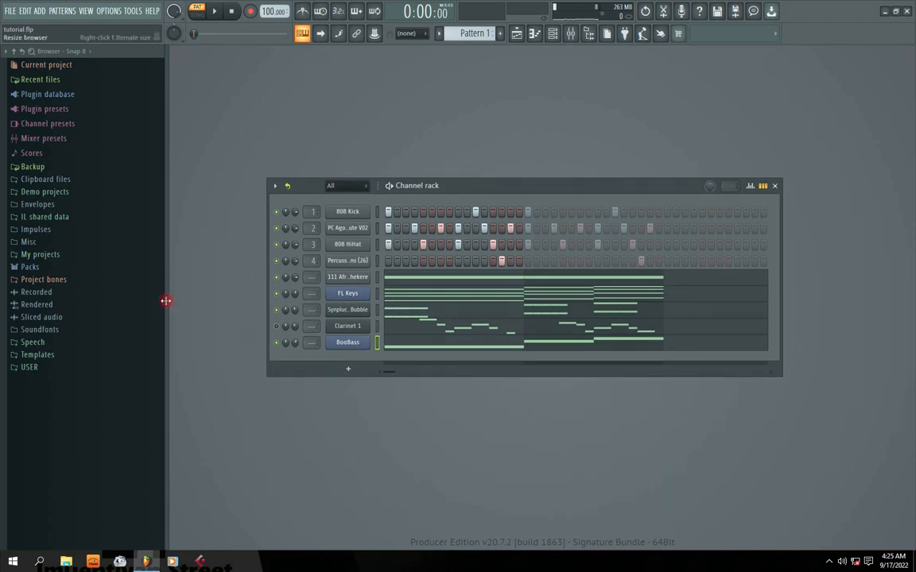
pyautogui.moveTo(165, 300); pyautogui.dragTo(117, 301)
pyautogui.moveTo(429, 189); pyautogui.dragTo(426, 190)
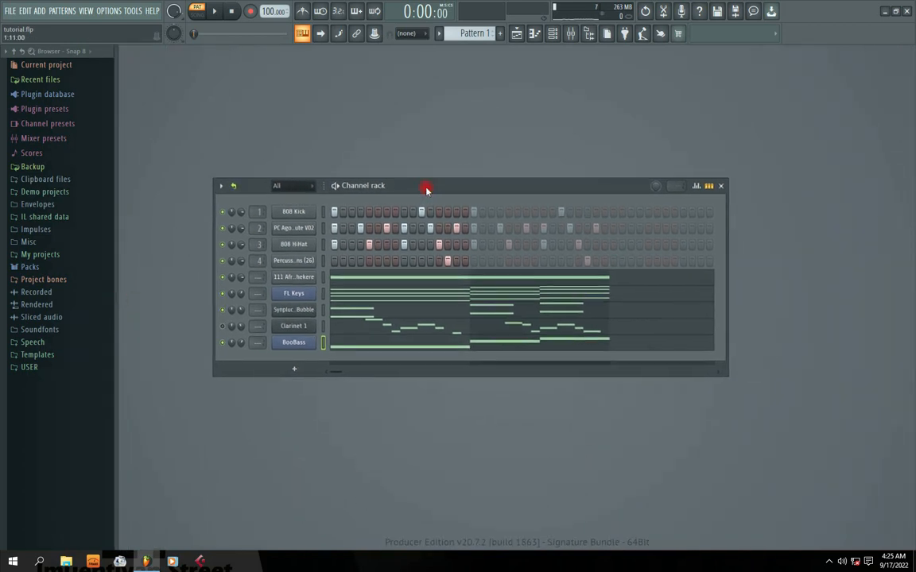
# Step: Reset the channel volumes of the 808 Kick and the 808 HiHat to their default
pyautogui.rightClick(248, 216)
pyautogui.click(270, 225)
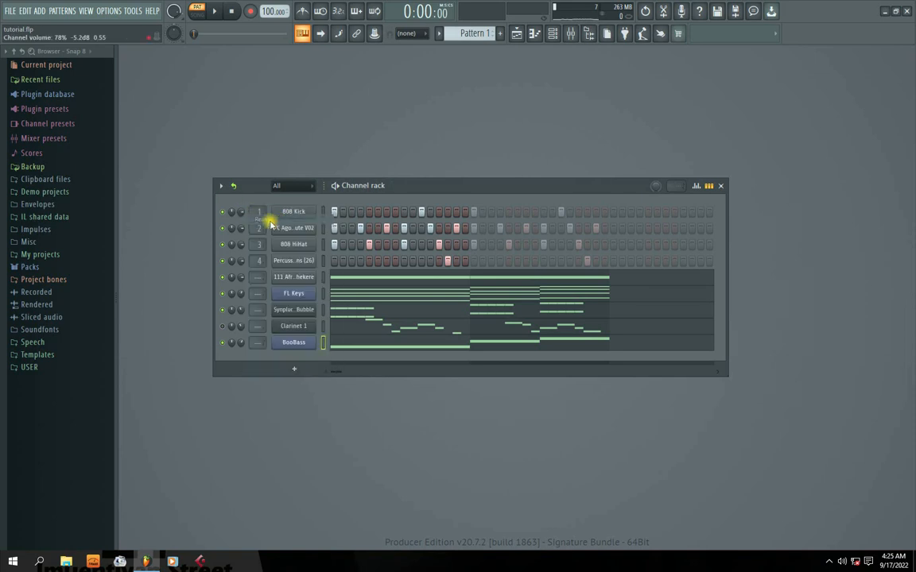
pyautogui.moveTo(446, 189); pyautogui.dragTo(433, 189)
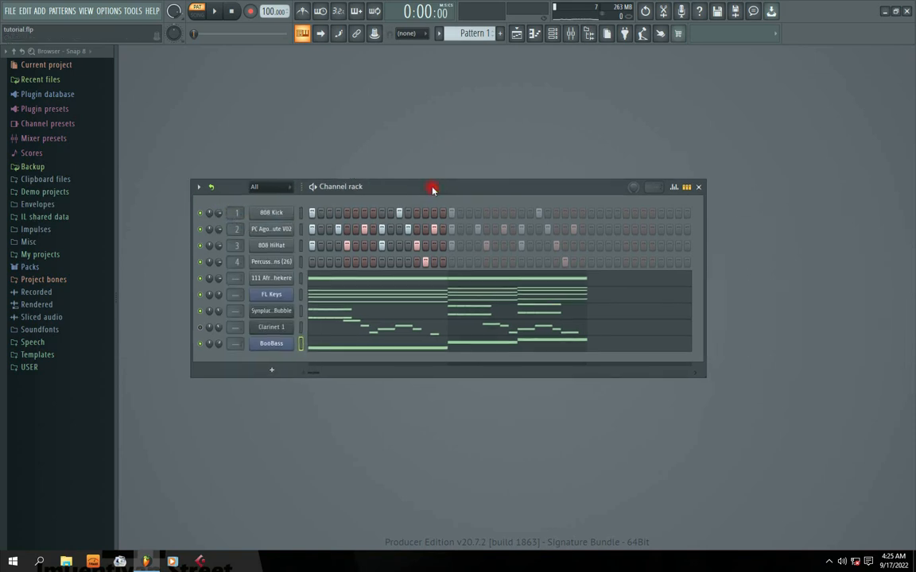
pyautogui.rightClick(216, 249)
pyautogui.click(252, 251)
# Step: Reposition the channel rack and unmute the Clarinet 1 channel
pyautogui.moveTo(380, 191)
pyautogui.mouseDown()
pyautogui.moveTo(411, 200)
pyautogui.moveTo(414, 219)
pyautogui.mouseUp()
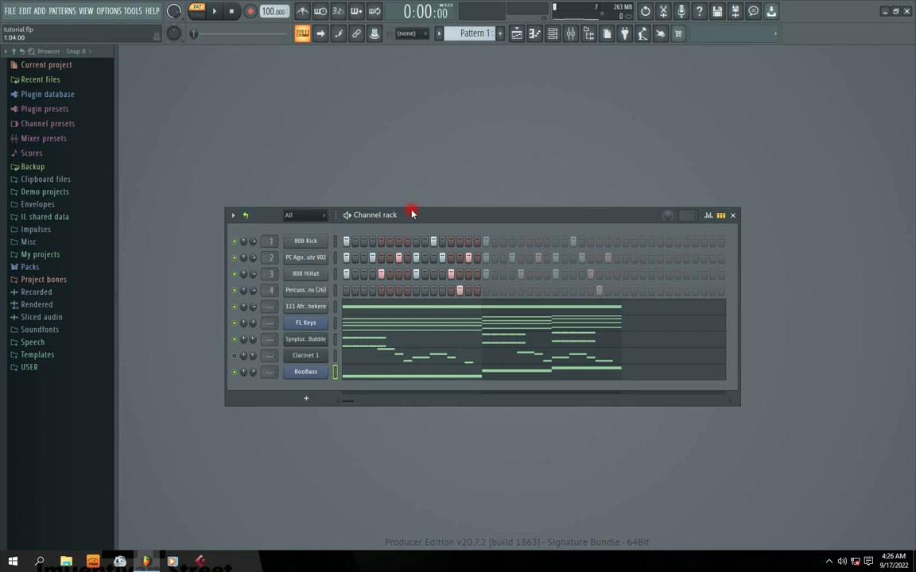
pyautogui.moveTo(420, 218); pyautogui.dragTo(415, 208)
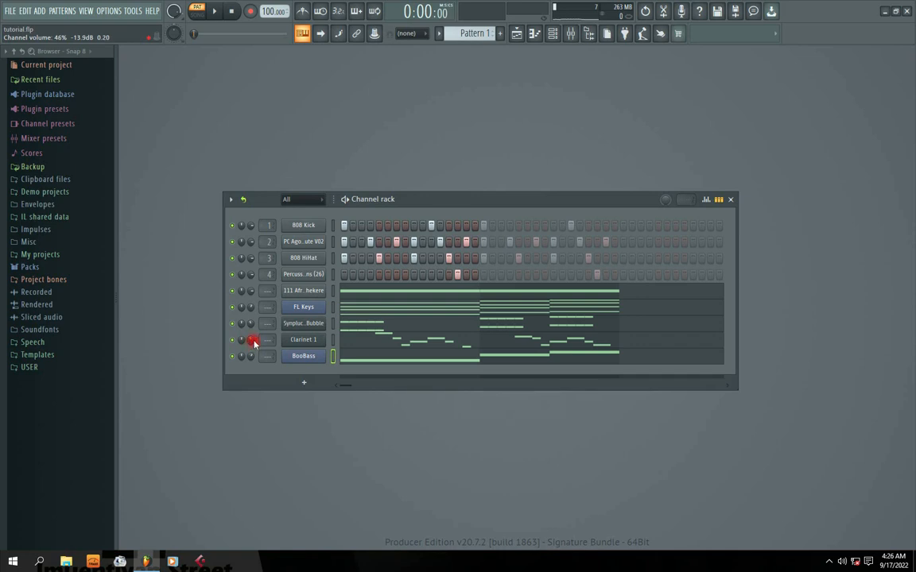
# Step: View the Synpluck Bubble notes in the piano roll and return to the channel rack
pyautogui.click(375, 324)
pyautogui.click(903, 64)
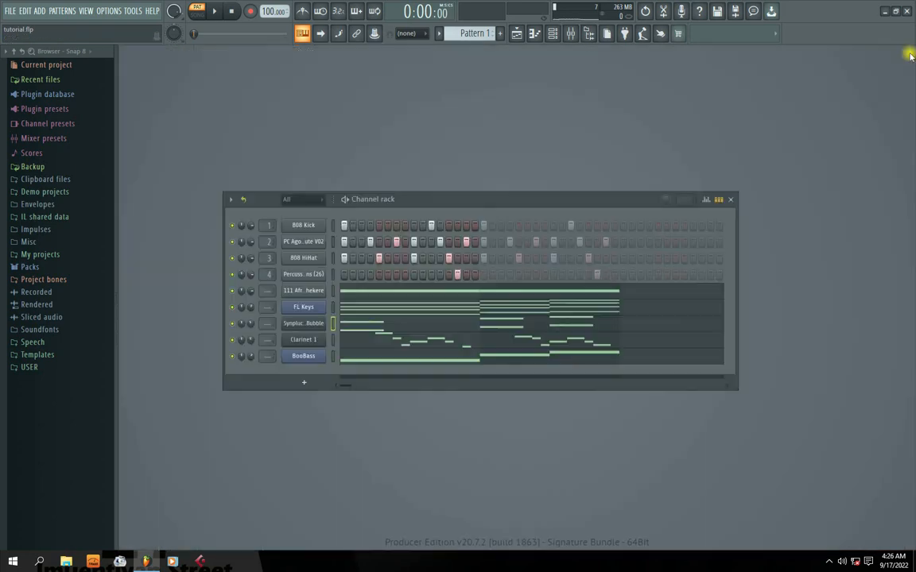
pyautogui.moveTo(435, 203); pyautogui.dragTo(433, 200)
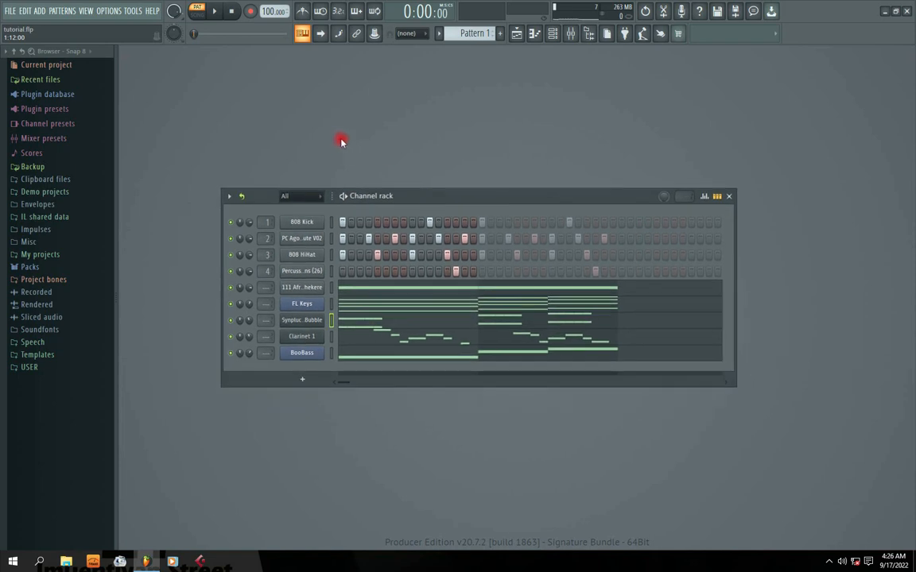
pyautogui.click(827, 562)
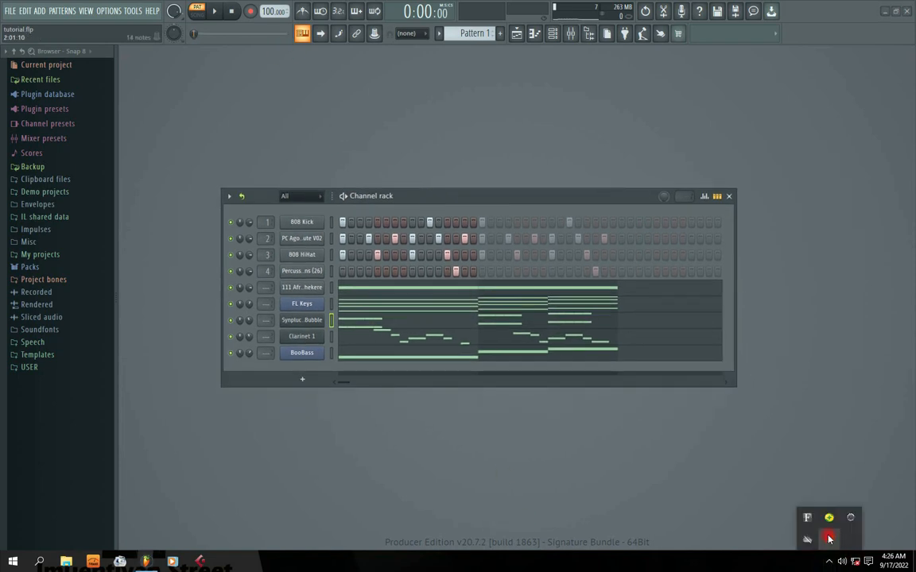